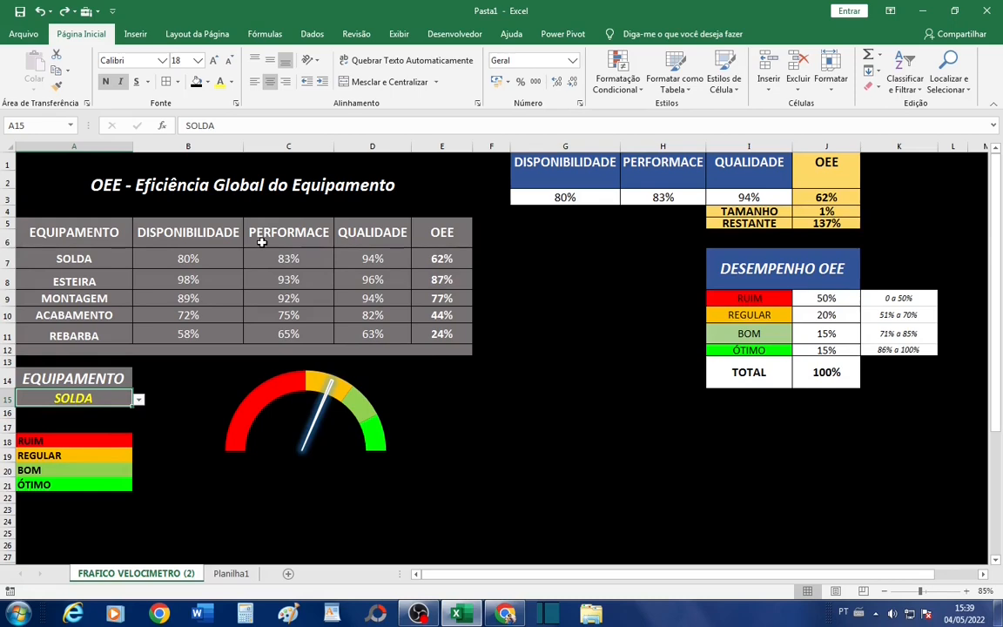
- Cycle the A15 equipment selector through MONTAGEM, ESTEIRA, SOLDA and REBARBA, ending on MONTAGEM, and examine the gauge and helper table headers
mouse_move(348, 398)
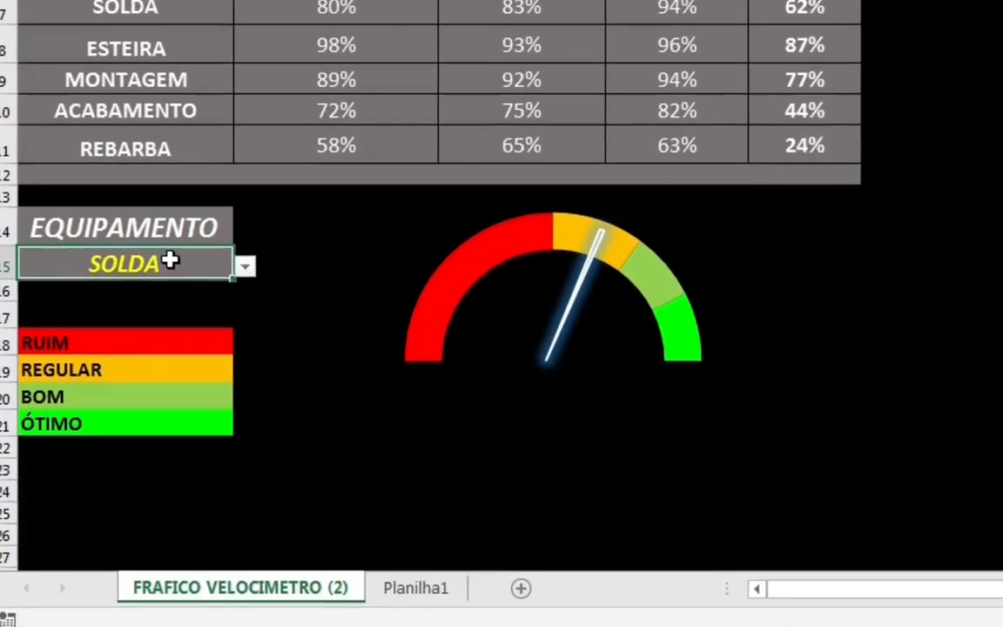
click(252, 260)
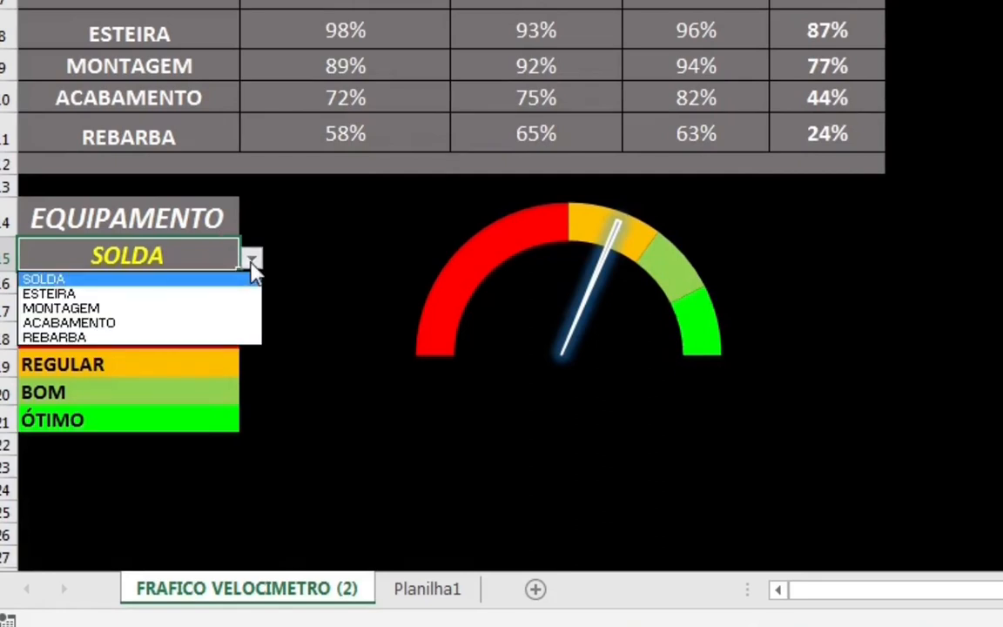
click(247, 308)
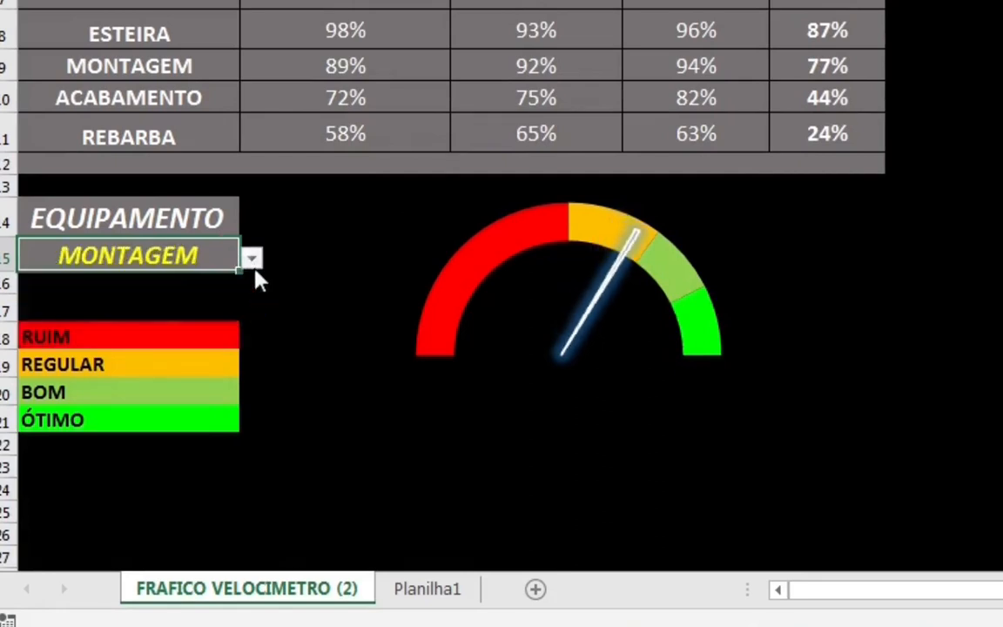
click(228, 294)
click(251, 259)
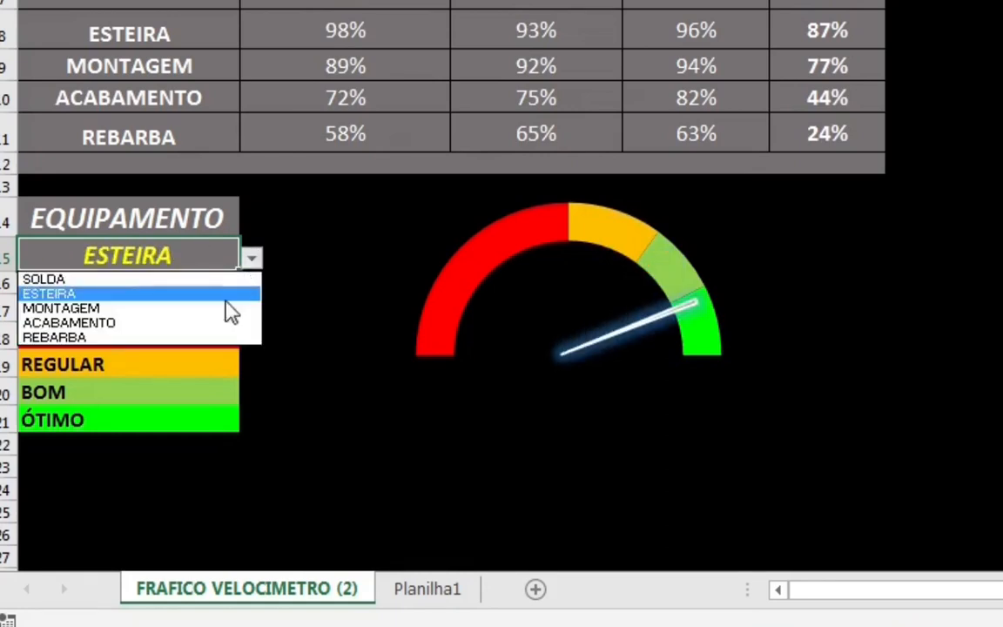
click(225, 280)
click(252, 259)
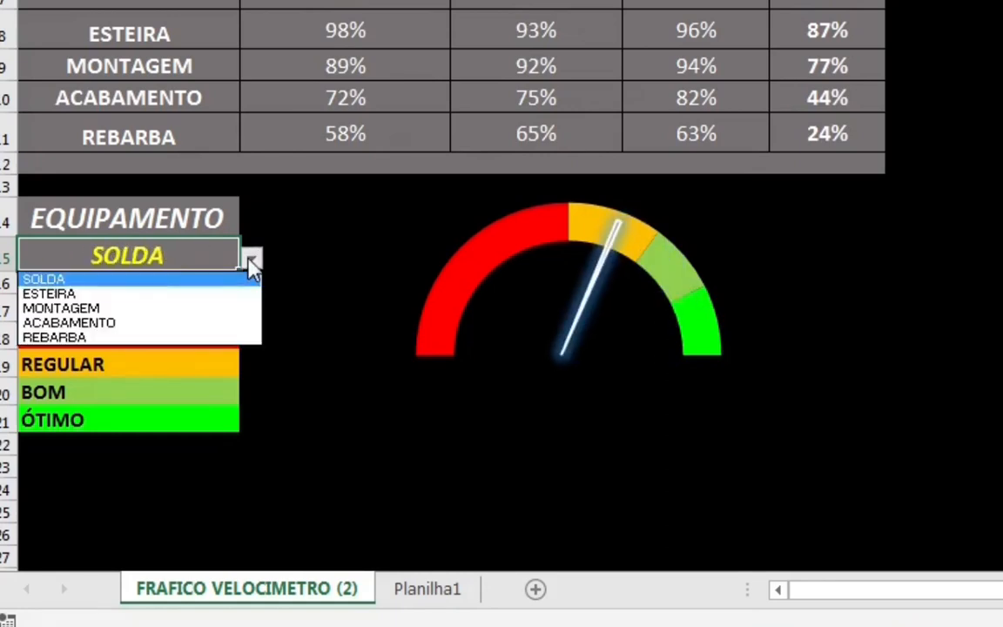
click(223, 296)
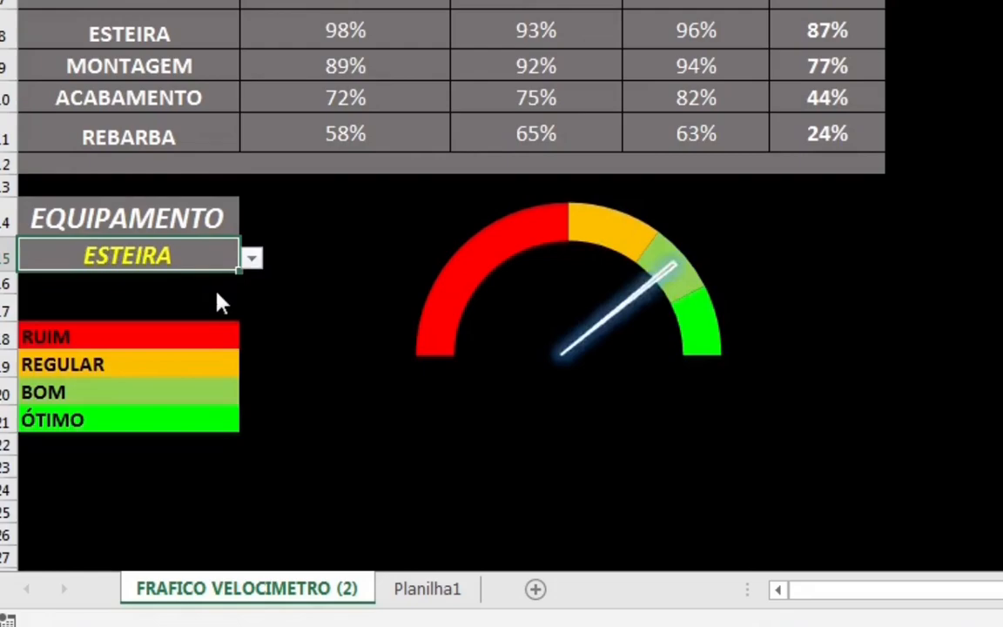
click(251, 261)
click(199, 338)
click(252, 258)
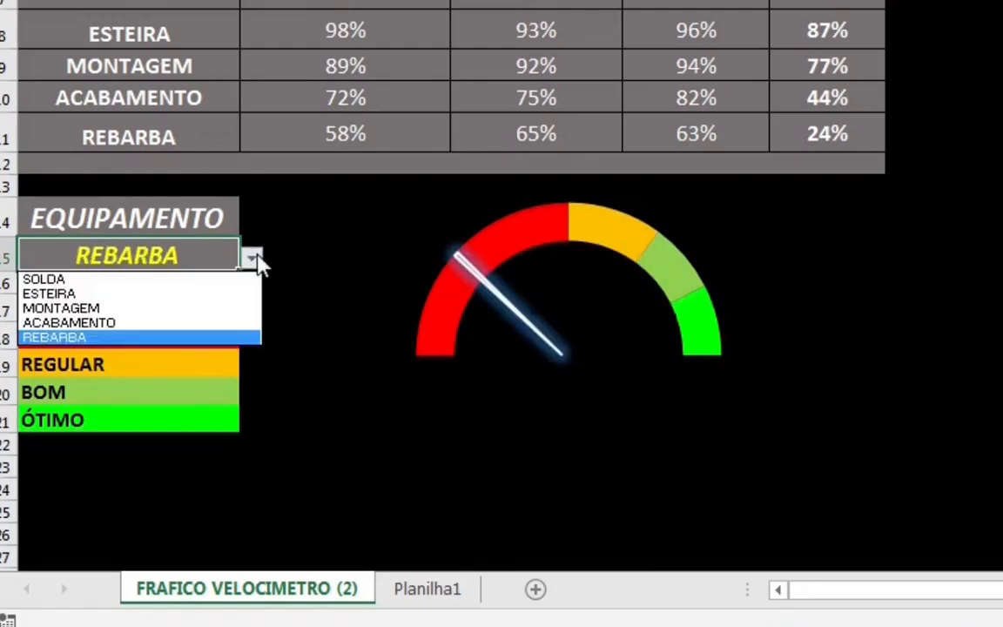
click(231, 310)
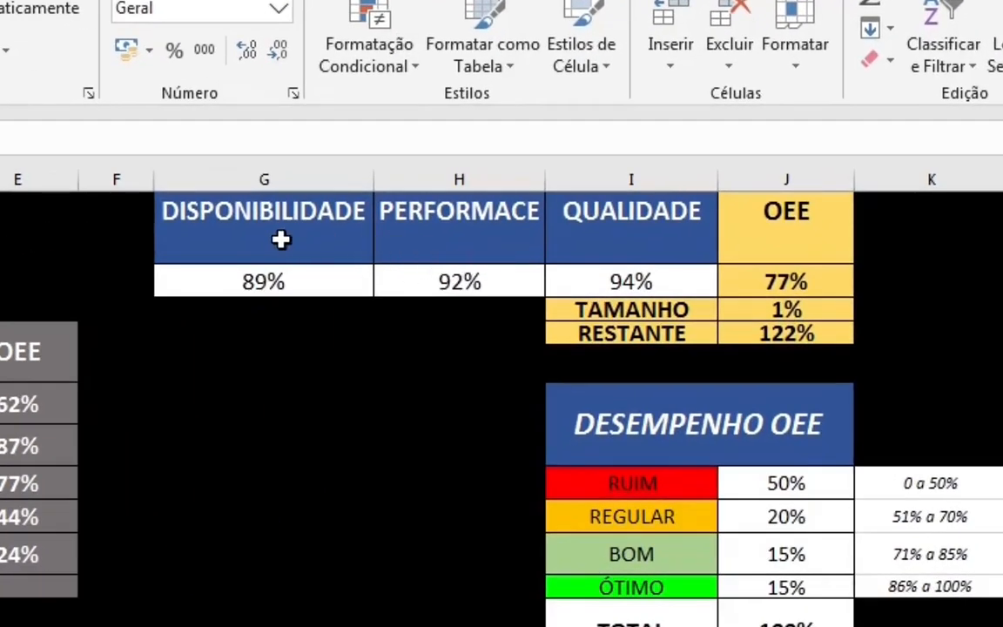
drag(260, 237, 675, 215)
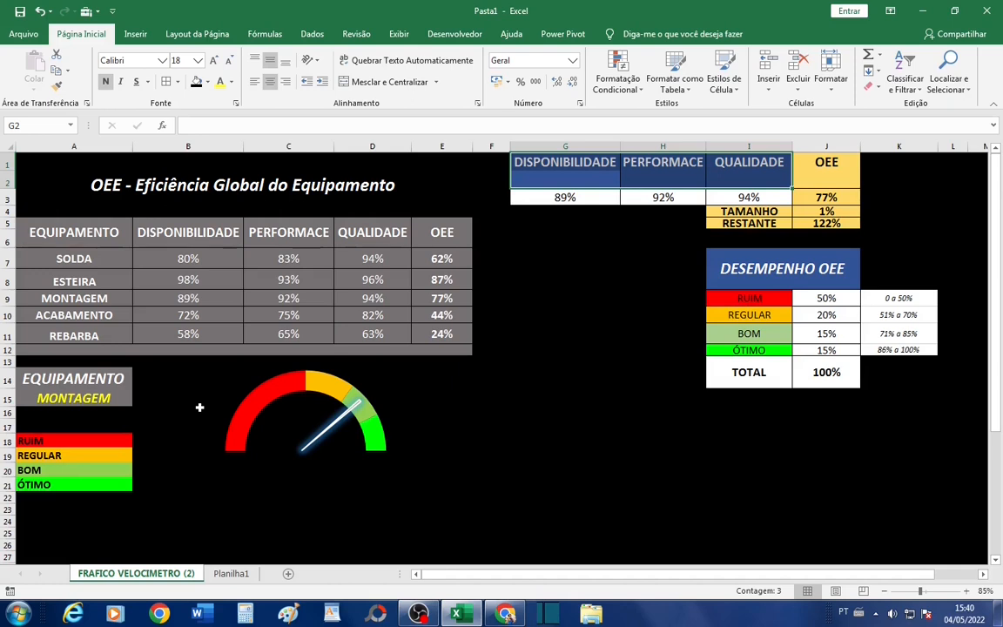
- Open the Planilha1 sheet and examine the equipment table's DISPONIBILIDADE, PERFORMACE, QUALIDADE and OEE columns
key(ctrl+Page_Down)
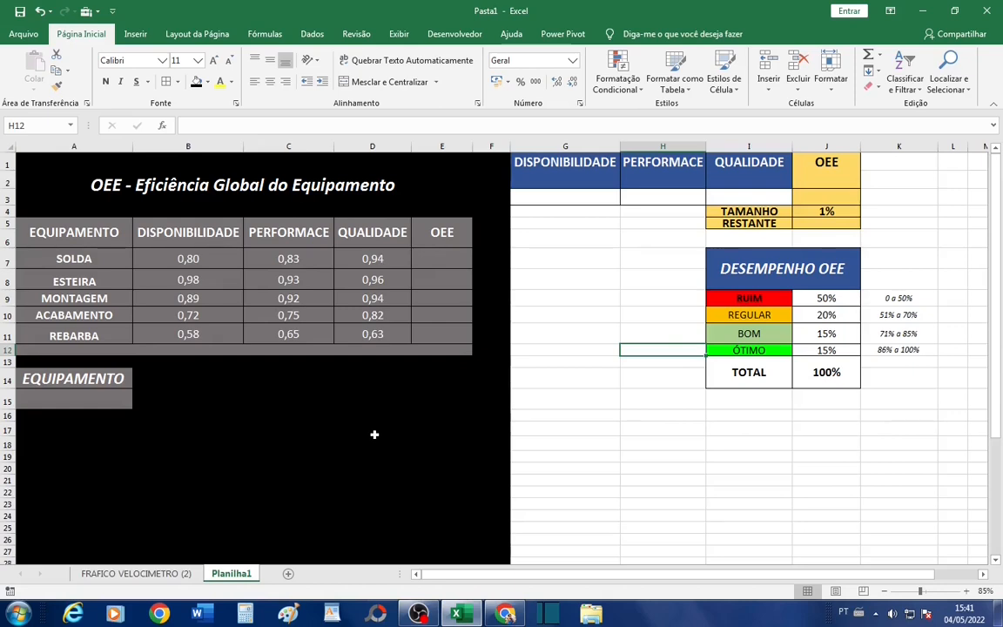
drag(77, 229, 398, 313)
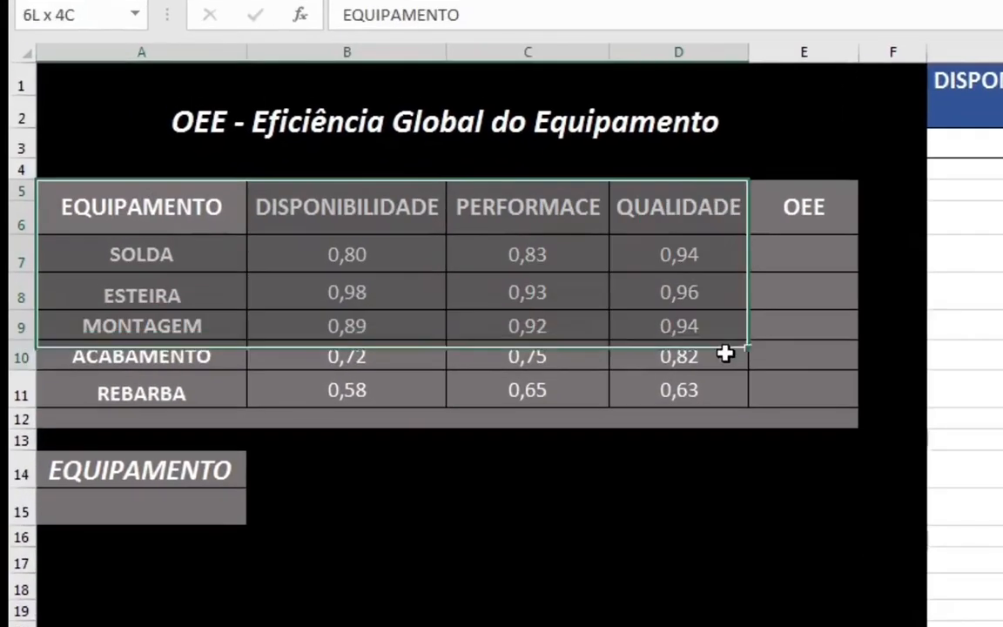
drag(725, 352, 849, 420)
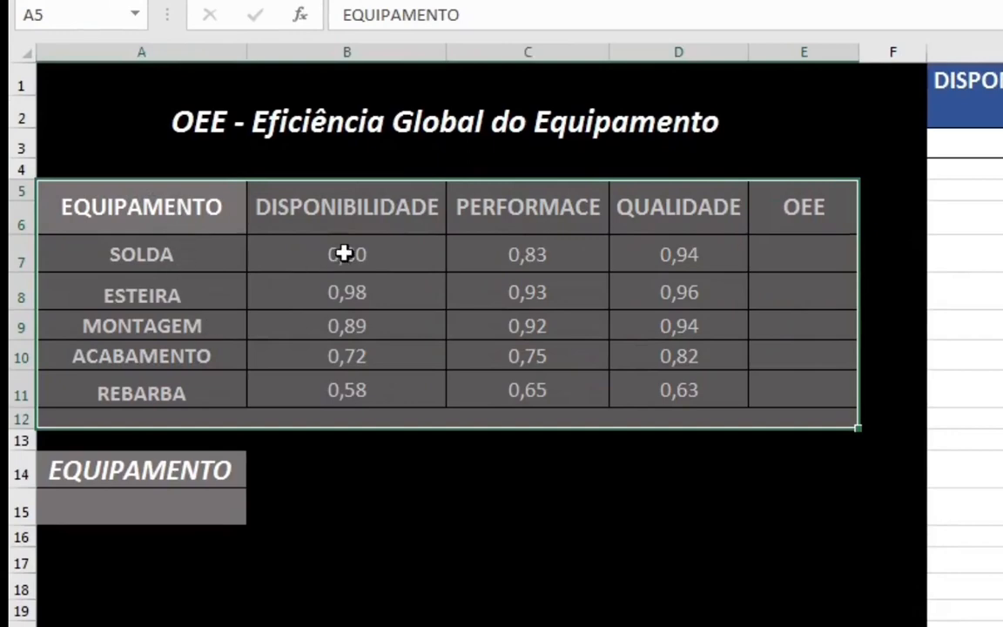
drag(385, 217, 383, 392)
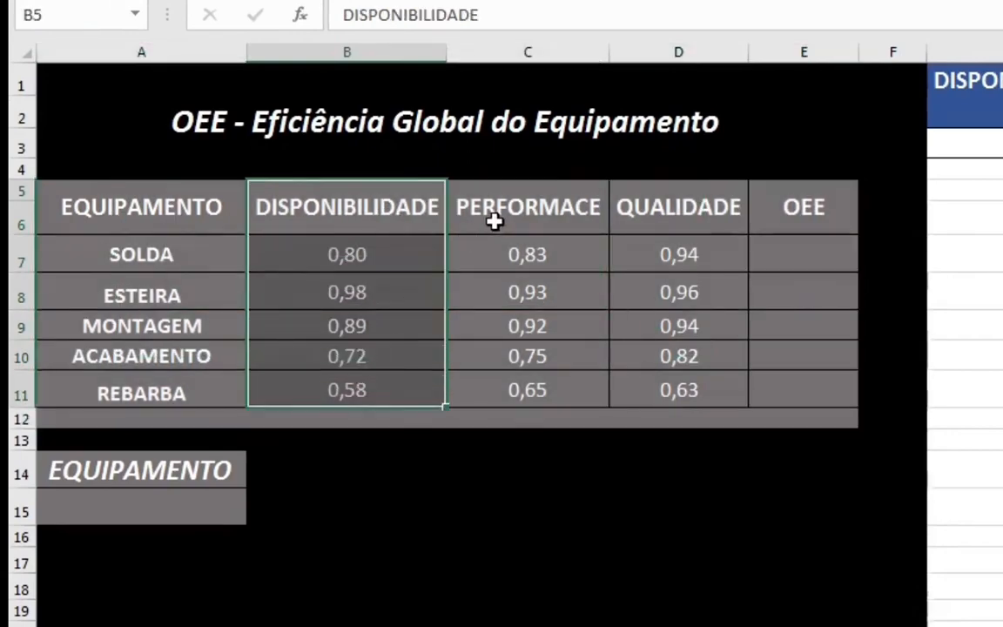
drag(493, 221, 522, 392)
drag(697, 204, 678, 360)
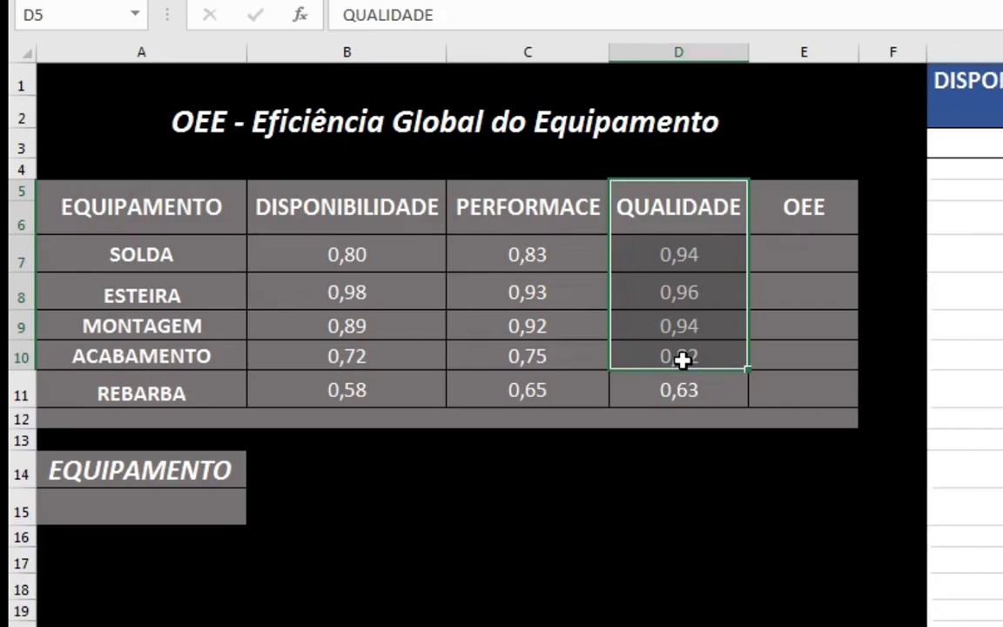
drag(812, 217, 806, 398)
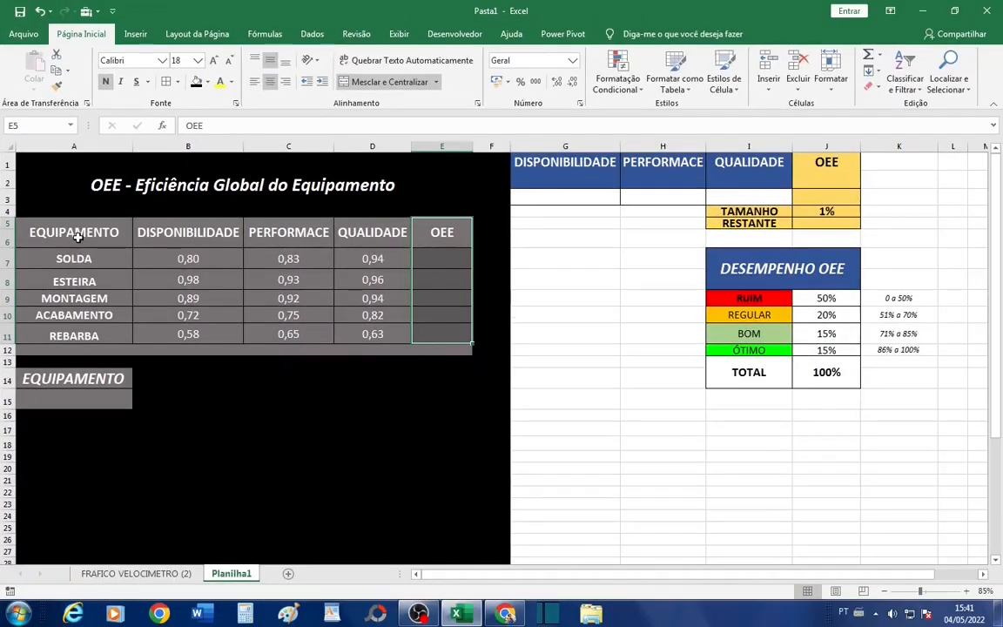
drag(139, 202, 547, 285)
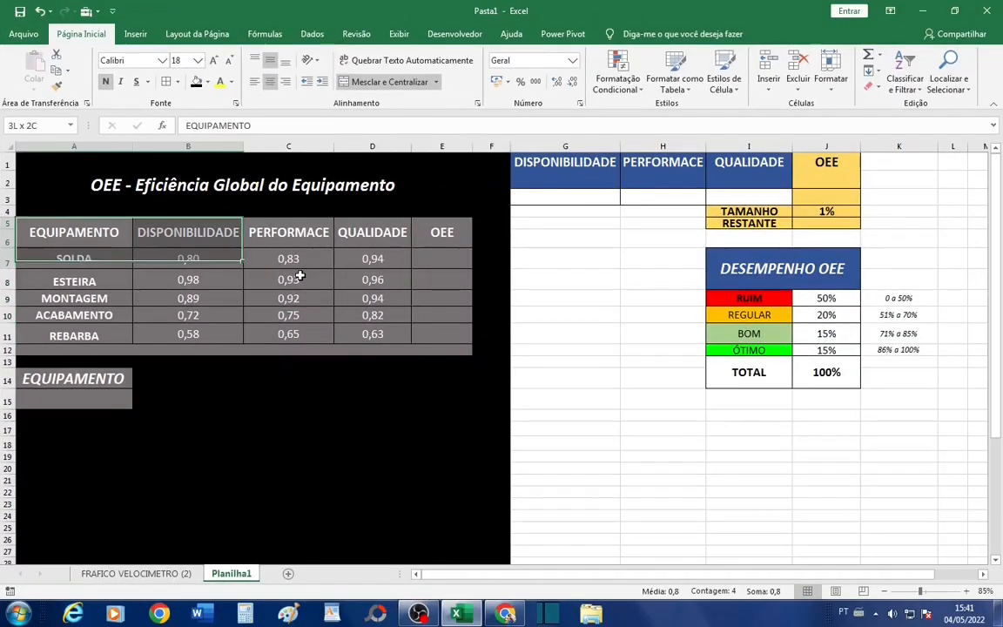
drag(299, 276, 443, 358)
click(204, 263)
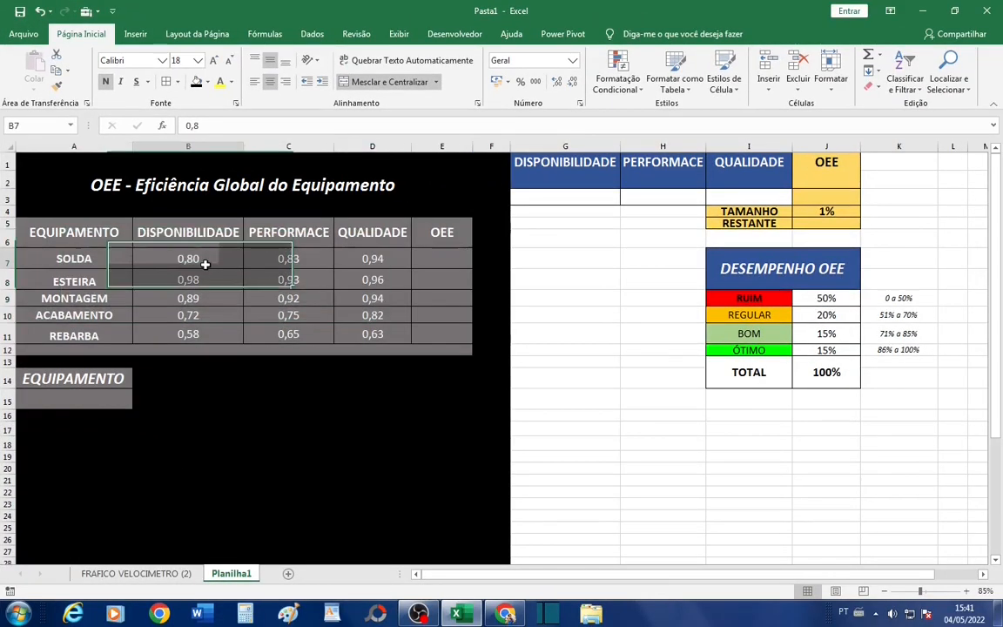
drag(205, 264, 318, 327)
click(317, 331)
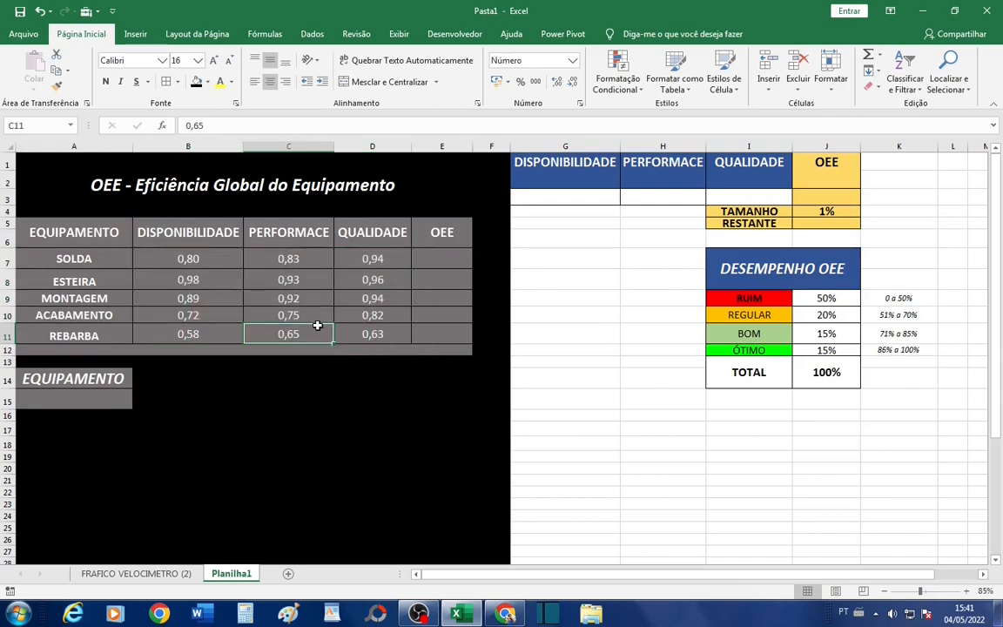
- Format the equipment table's values in B7:E11 as percentages without decimals
drag(174, 259, 430, 336)
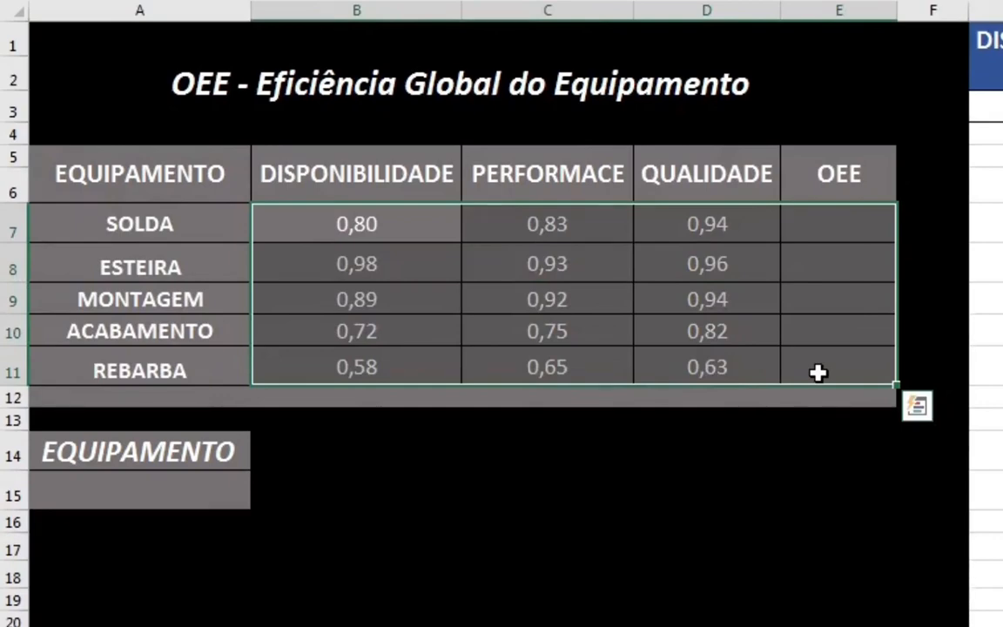
key(ctrl+shift+5)
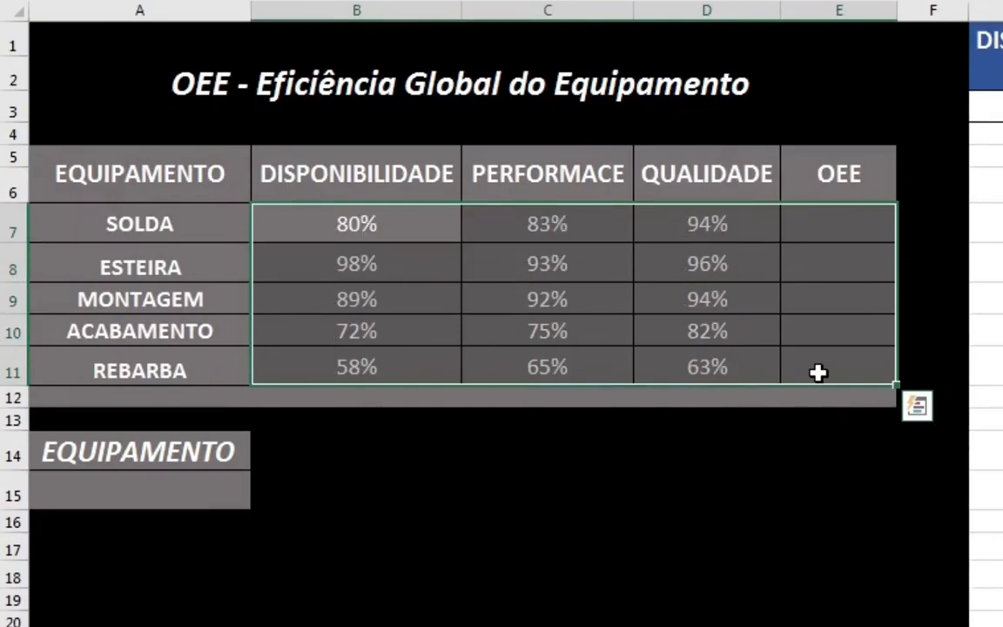
click(497, 293)
- Calculate SOLDA's OEE in E7 with the formula =MULT(B7:D7)
click(867, 231)
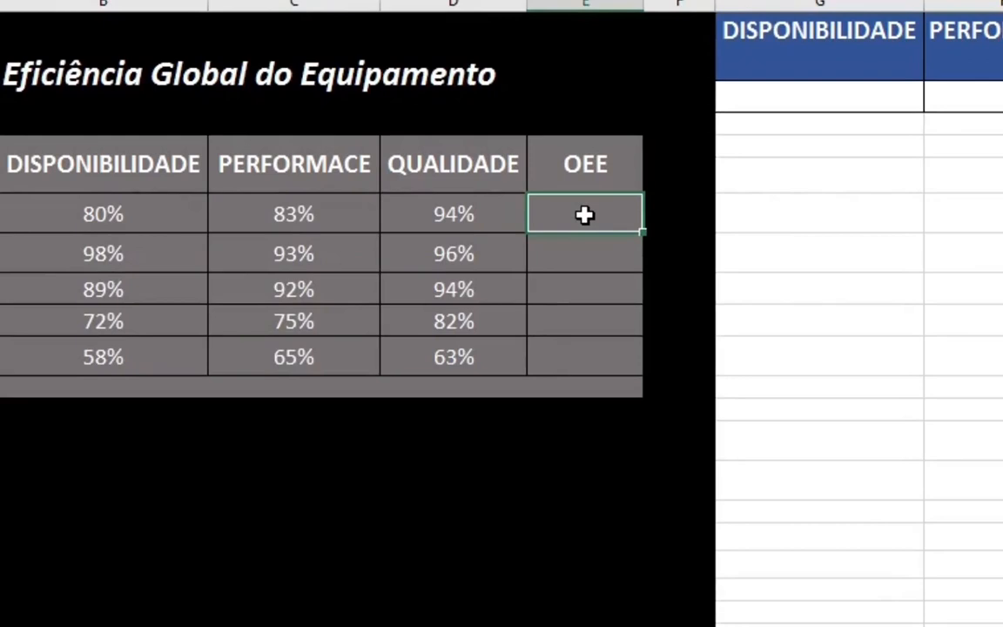
text(=MULT)
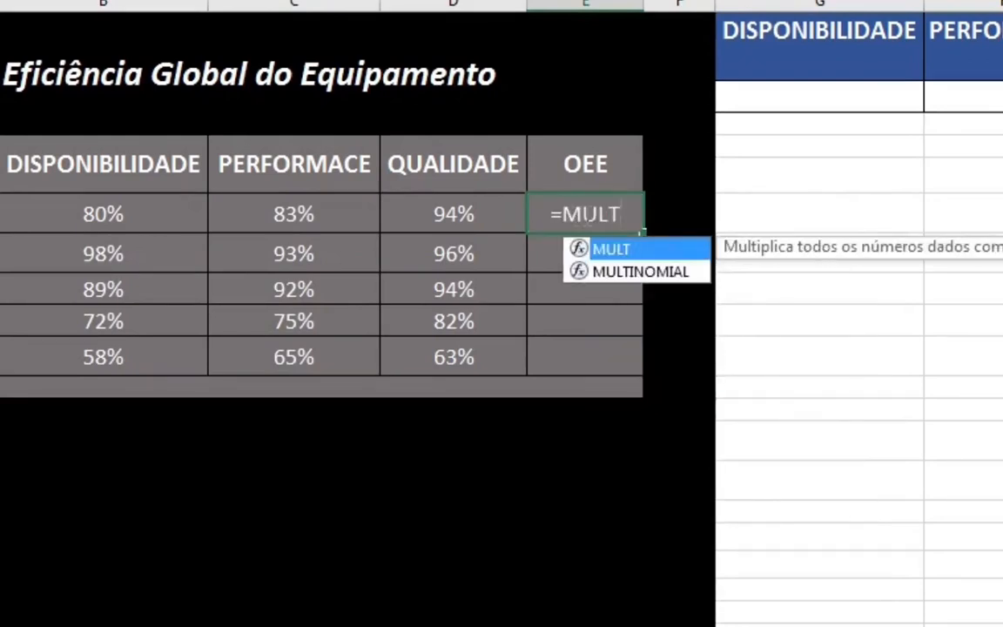
text(()
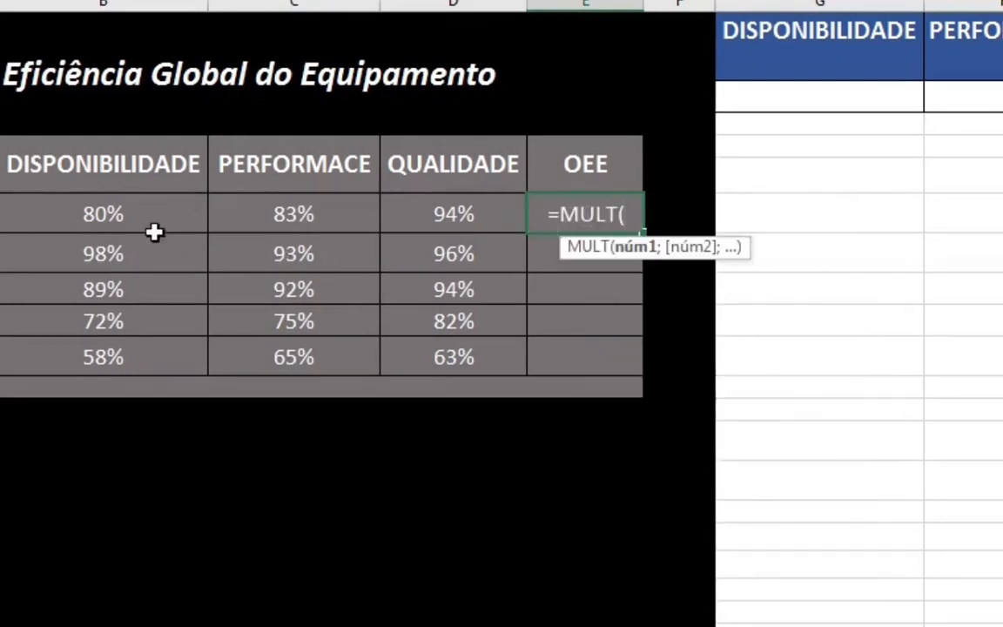
drag(107, 213, 422, 218)
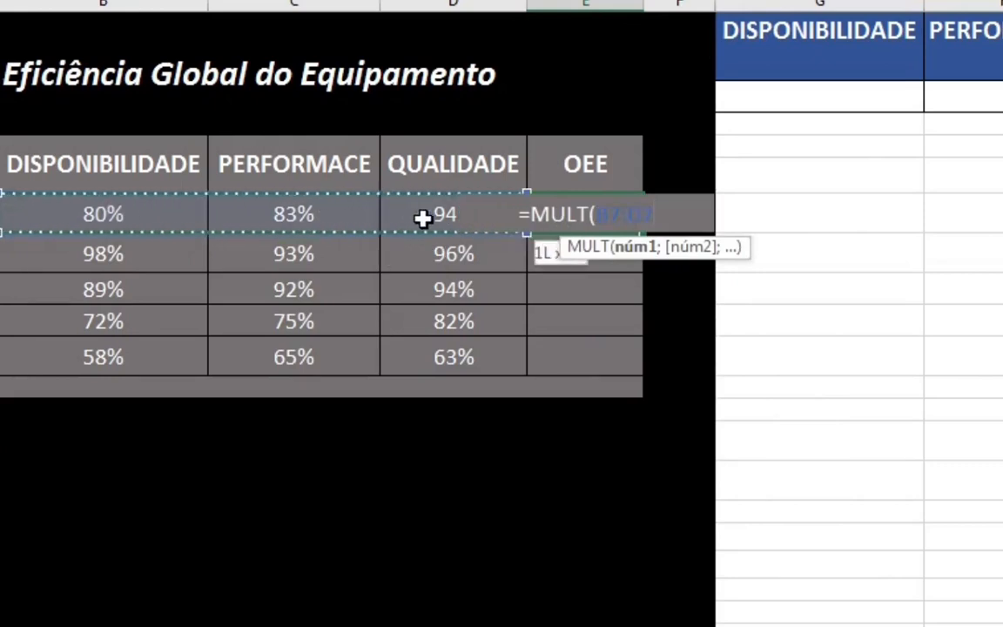
text())
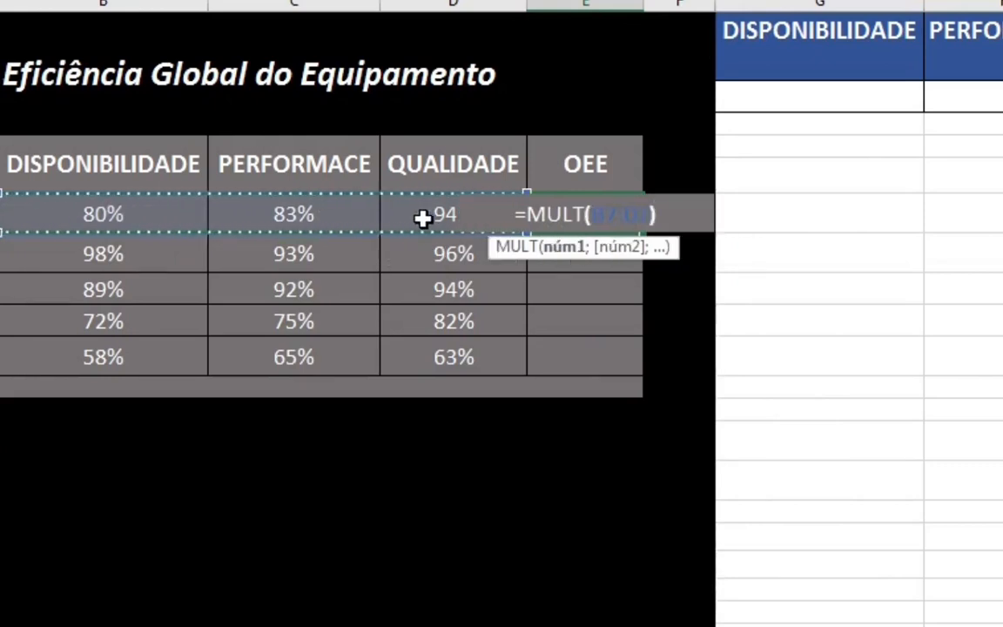
key(Return)
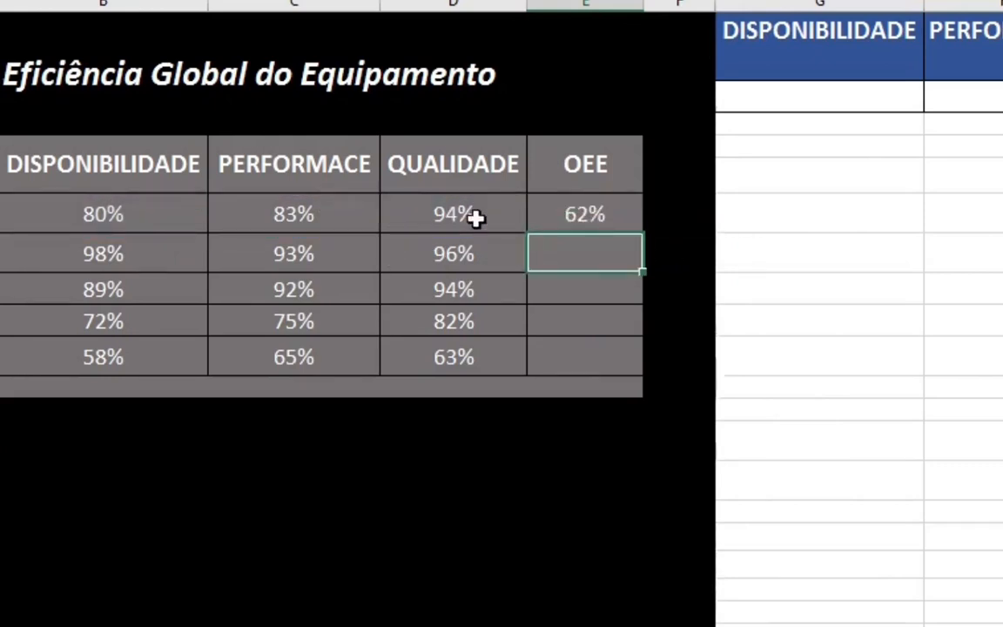
- Copy the OEE formula from E7 down through E11 for the remaining equipment
click(592, 214)
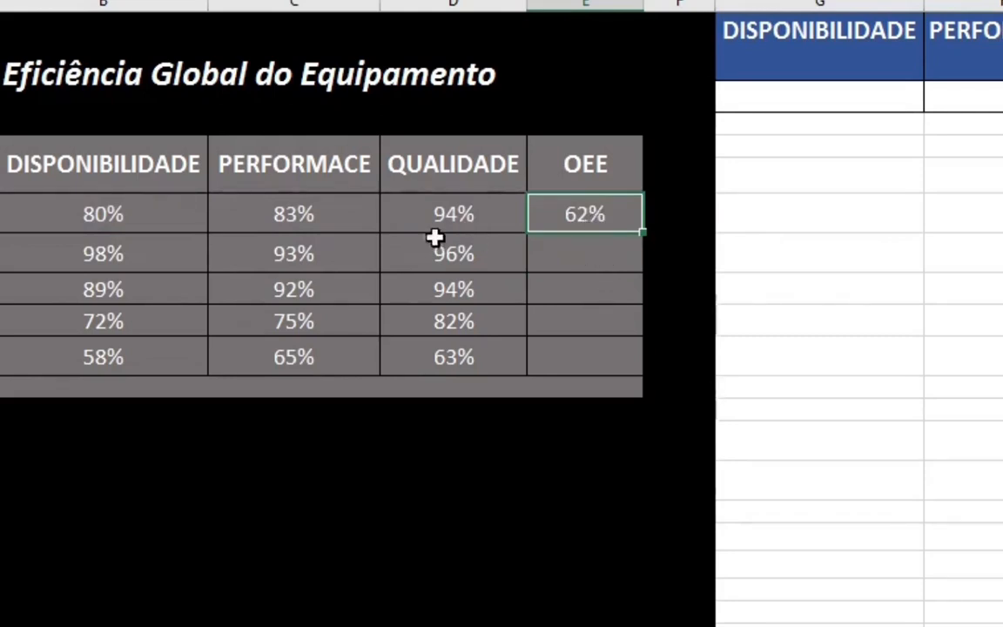
click(85, 217)
drag(183, 218, 418, 233)
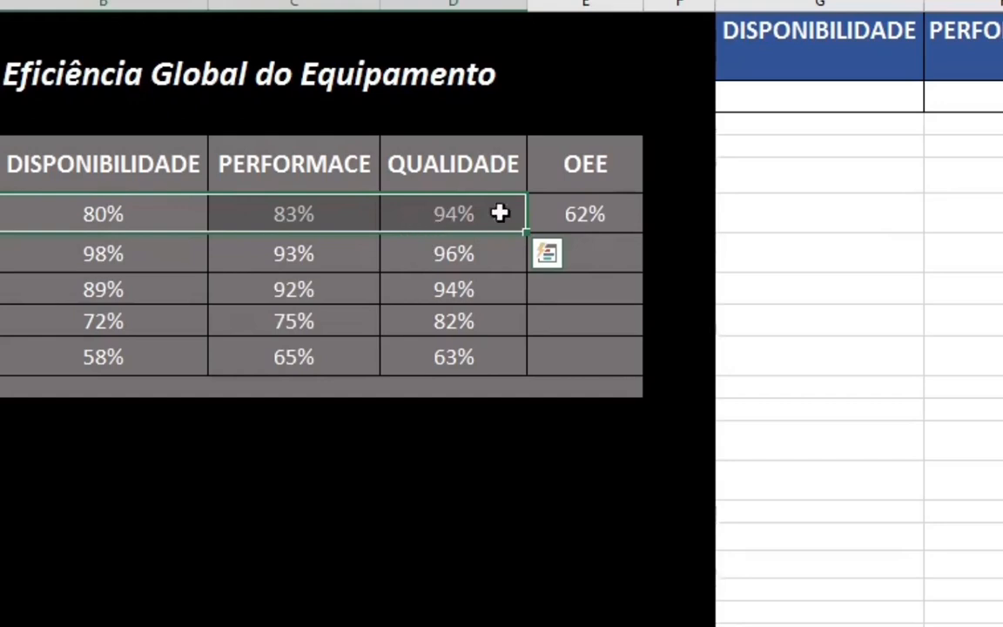
click(624, 222)
drag(641, 233, 616, 370)
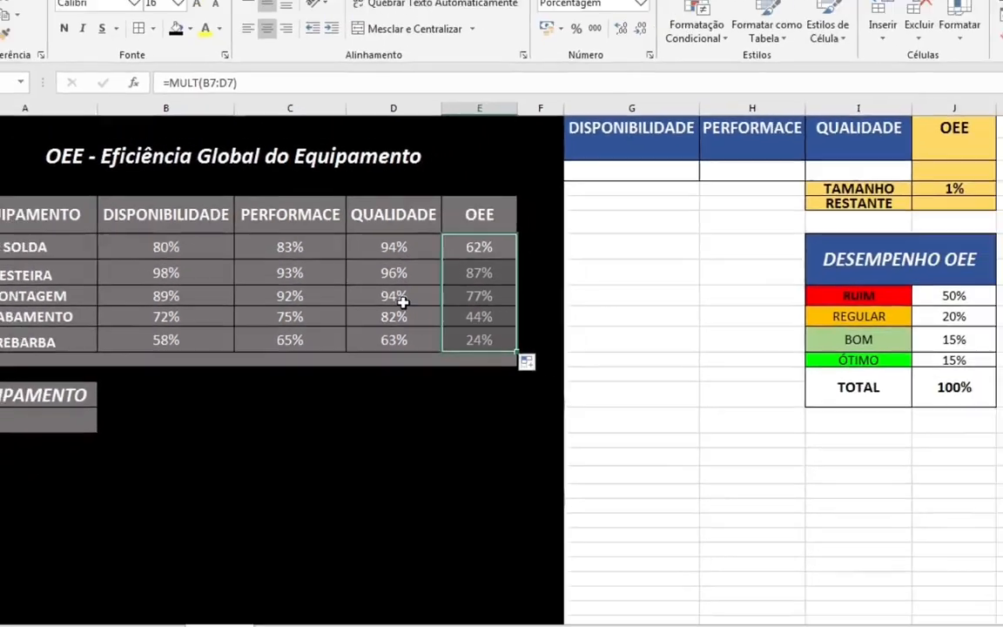
- Review the equipment table's percentages and OEE column, plus the DISPONIBILIDADE, PERFORMACE, QUALIDADE and OEE cells of the helper table in G1:J3
click(502, 290)
drag(39, 217, 362, 334)
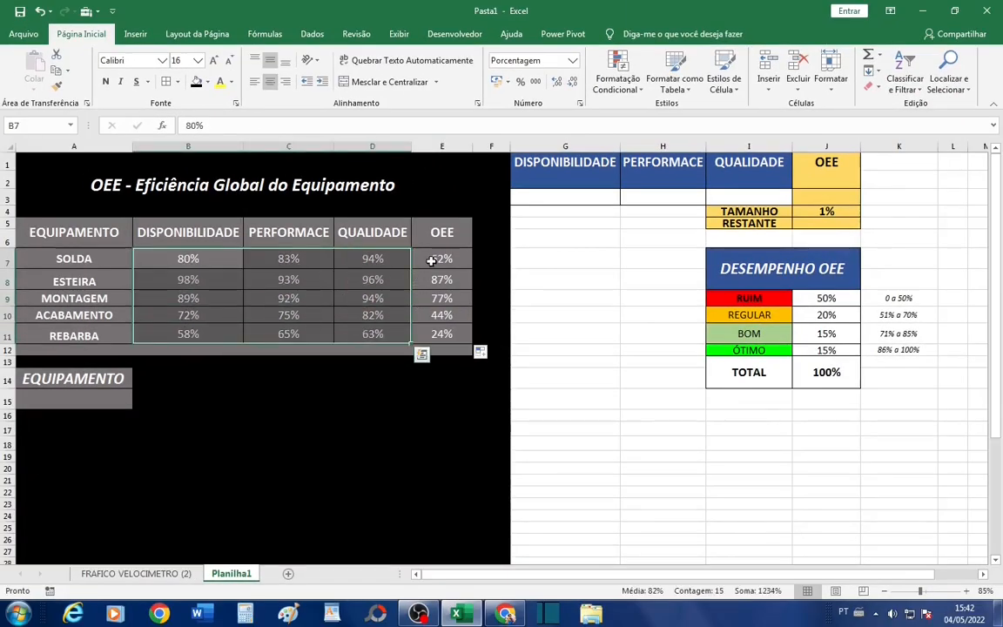
drag(439, 259, 436, 340)
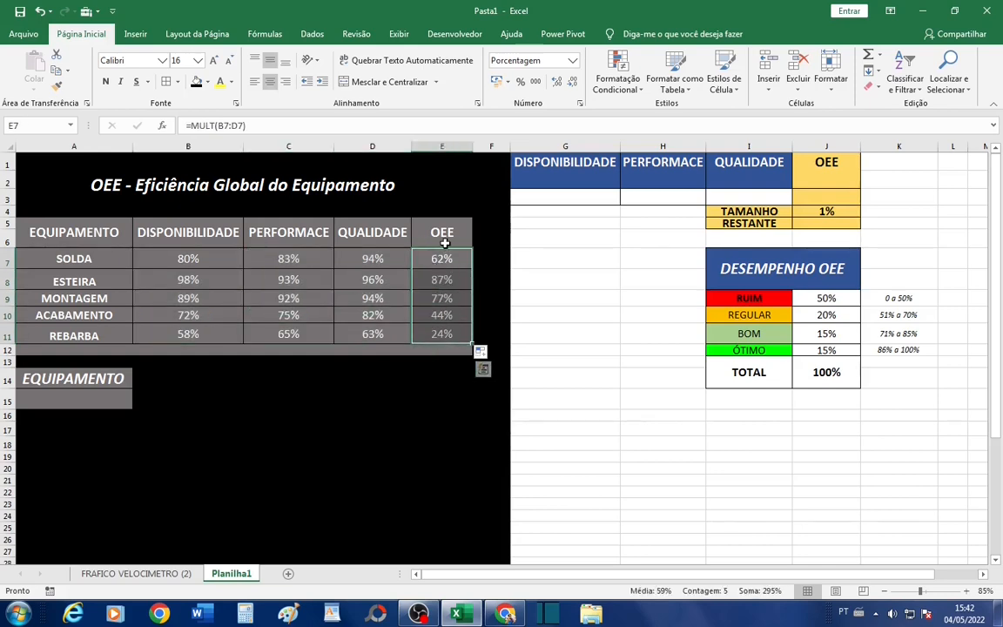
drag(571, 163, 822, 252)
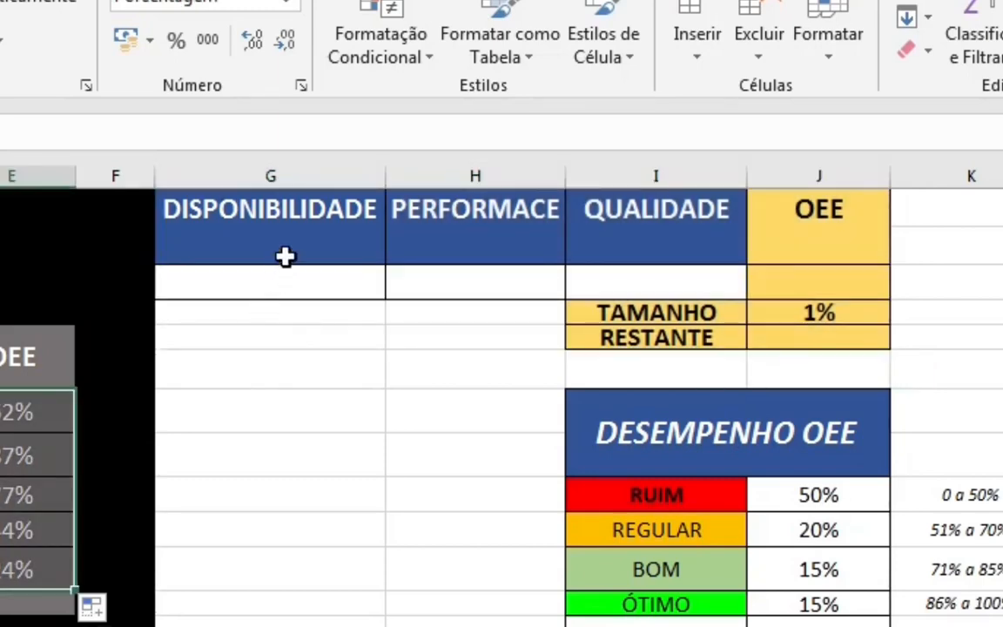
drag(297, 223, 313, 295)
drag(477, 239, 486, 274)
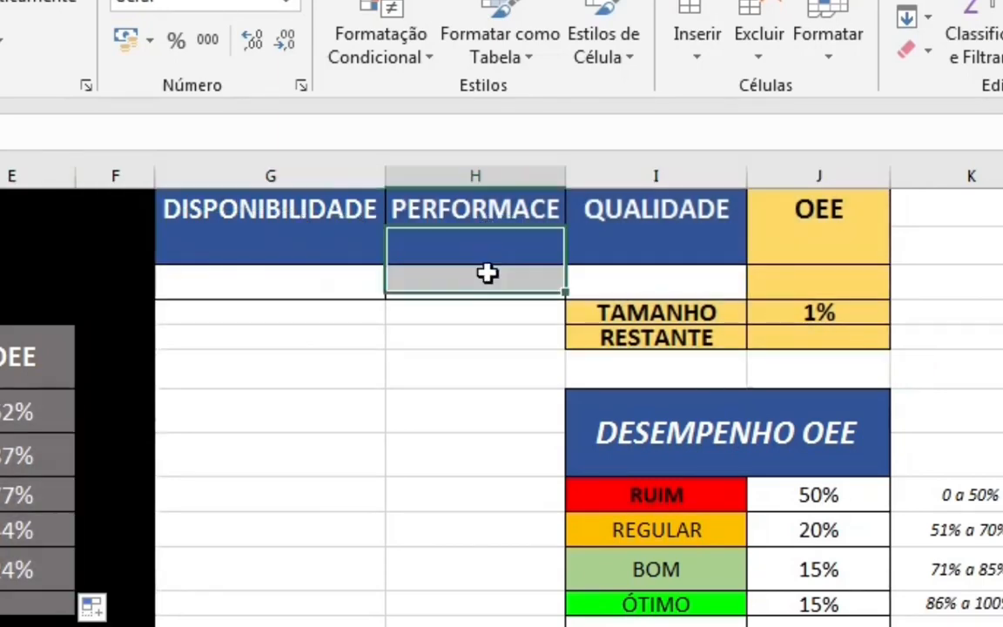
drag(600, 227, 640, 281)
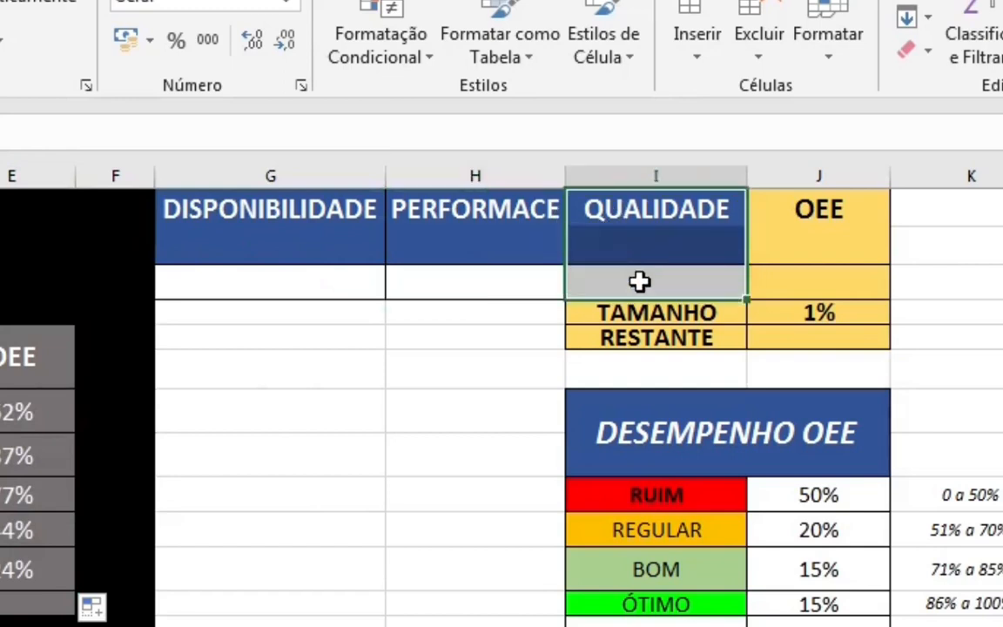
drag(757, 228, 753, 261)
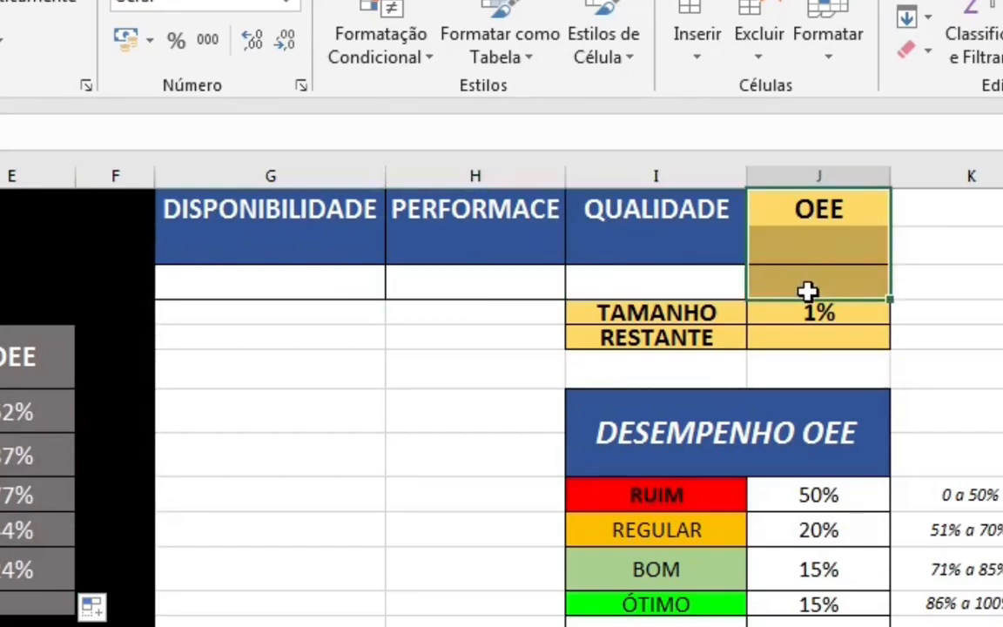
- Look up the selected equipment's DISPONIBILIDADE in G3 with the formula =PROCV(A15;A7:E11;2;0)
click(808, 291)
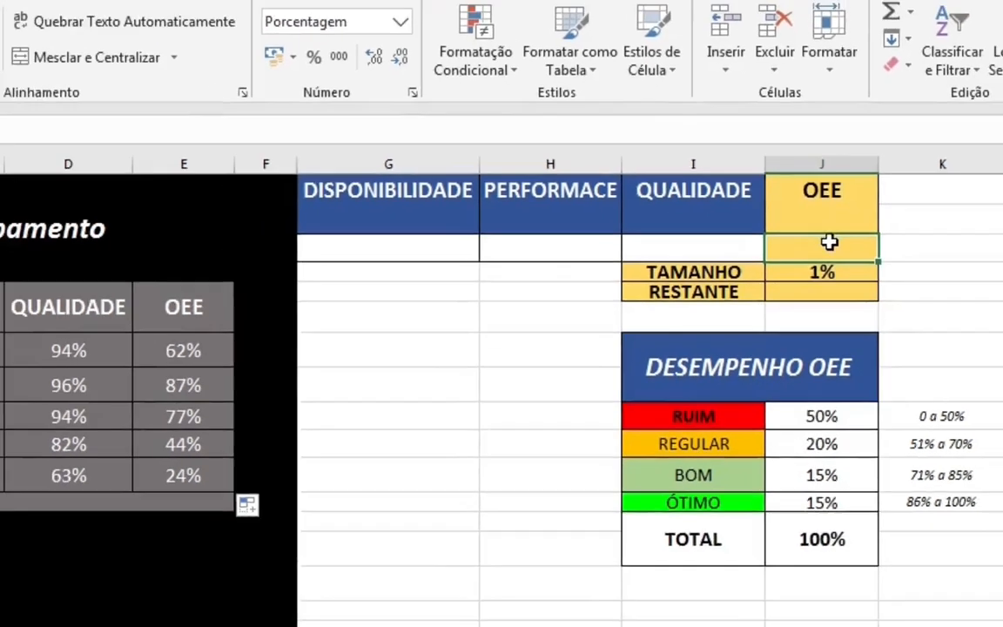
click(213, 286)
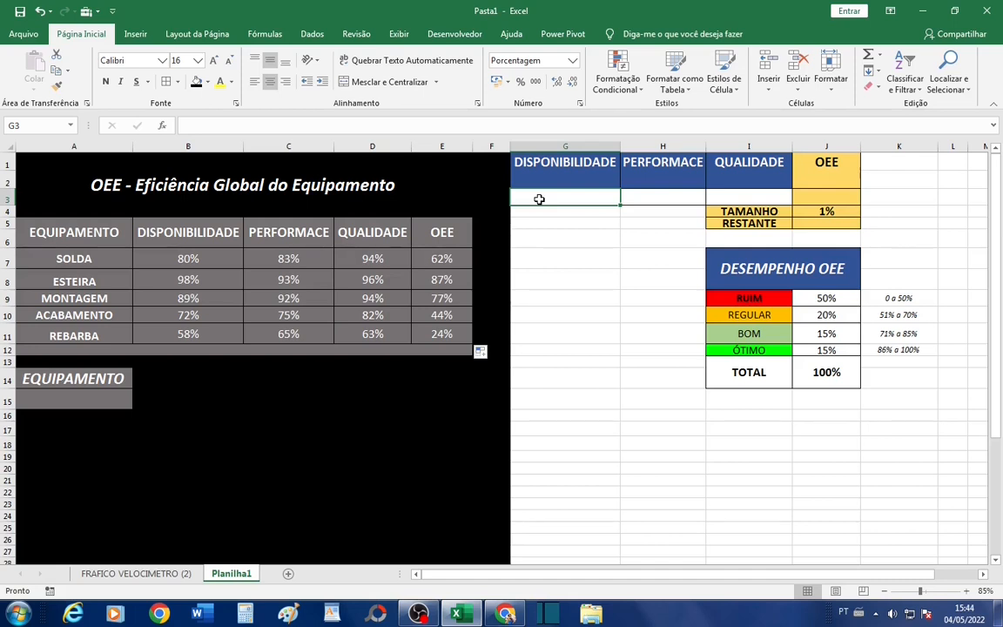
text(=PROCV()
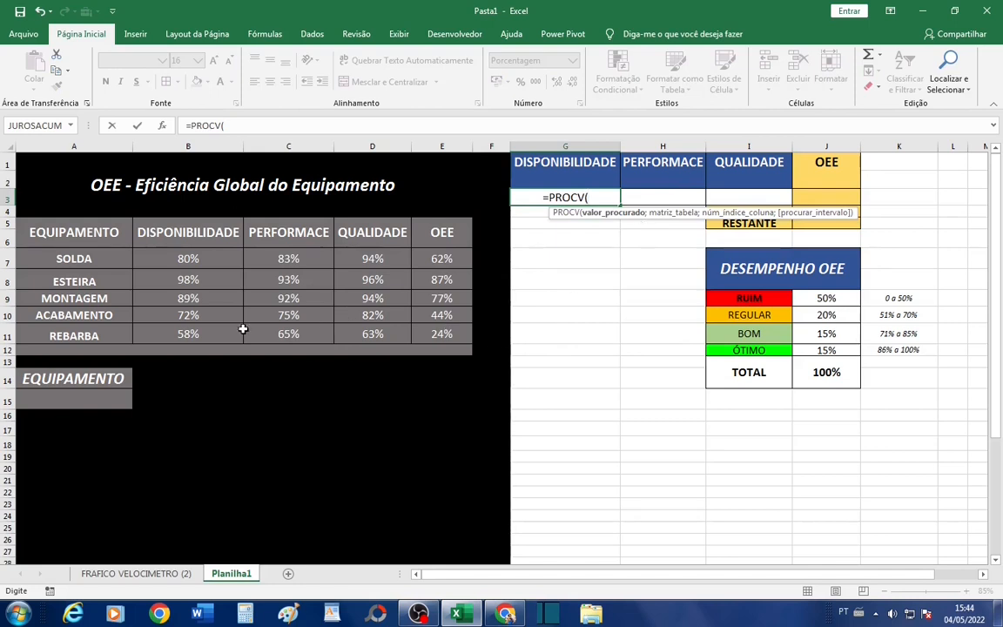
click(63, 406)
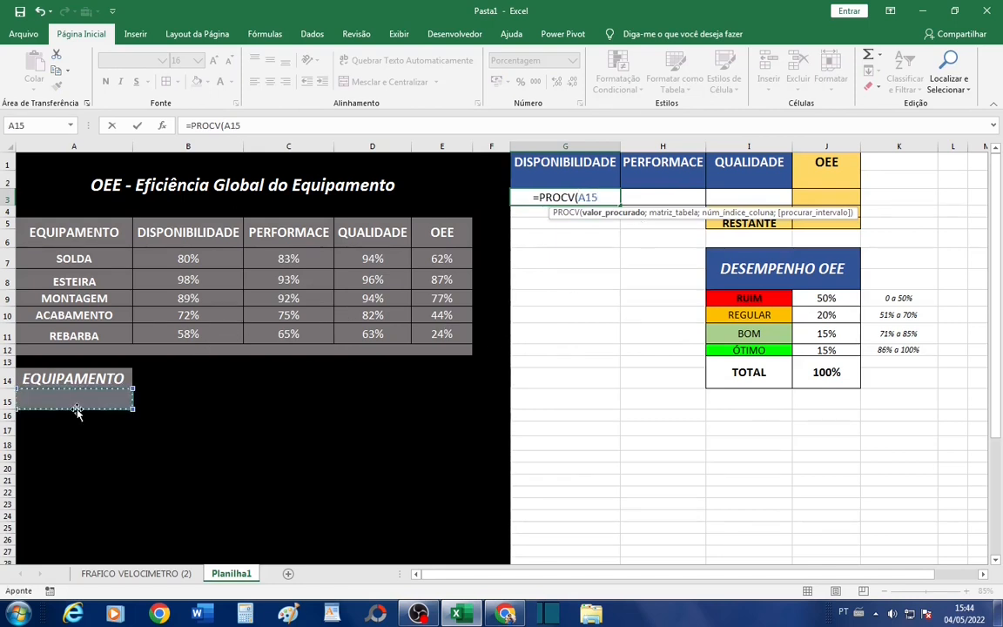
text(;)
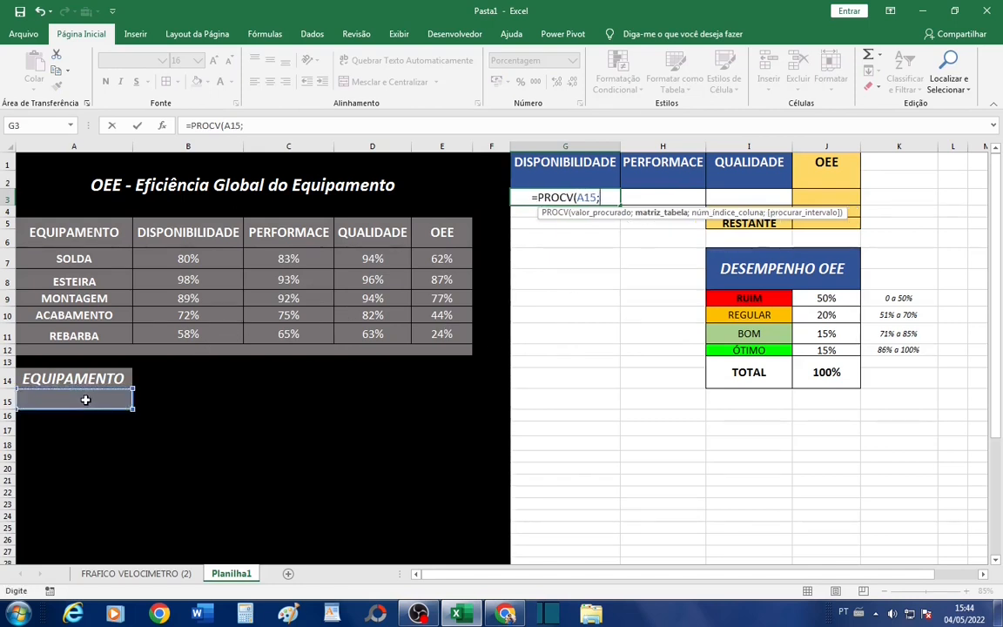
click(122, 260)
drag(155, 265, 418, 336)
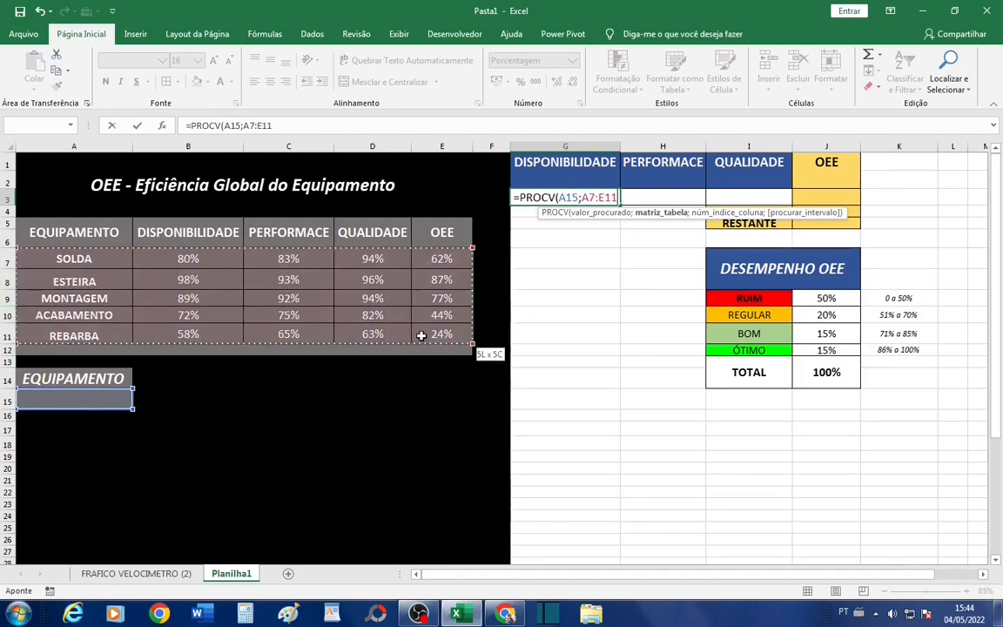
text(;)
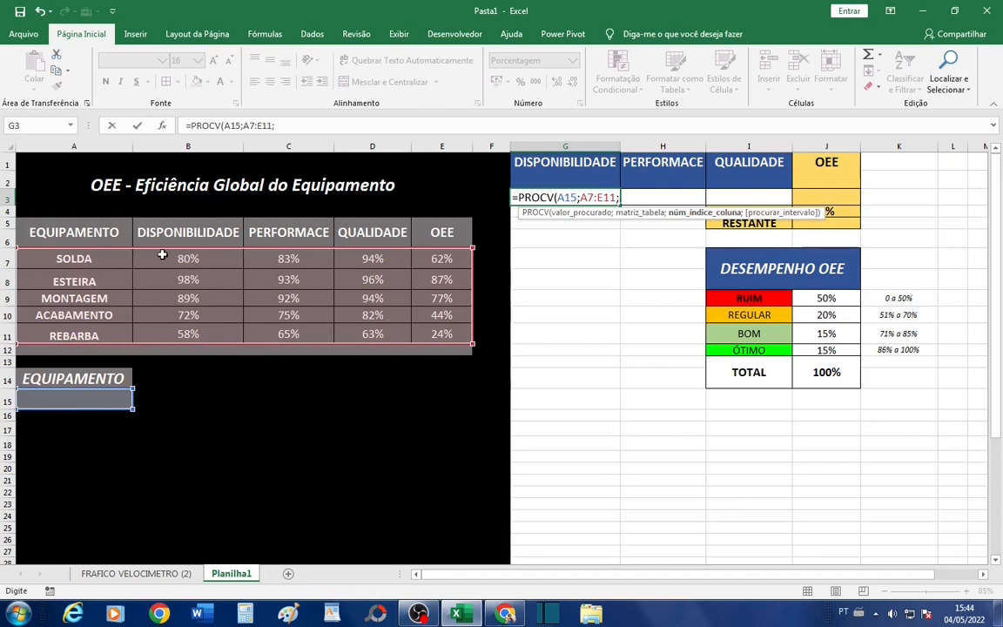
text(2)
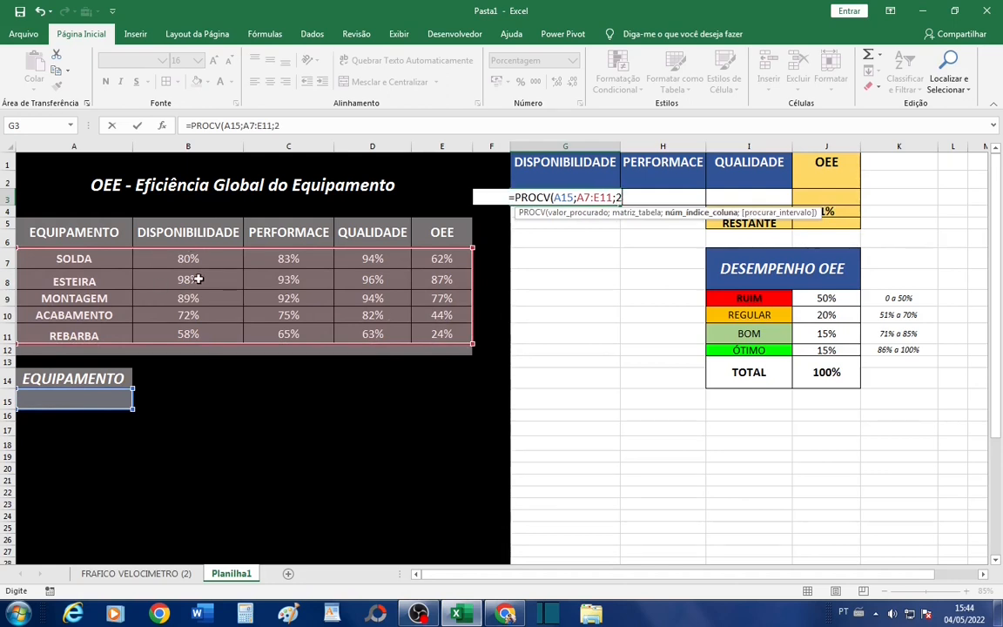
text(;0)
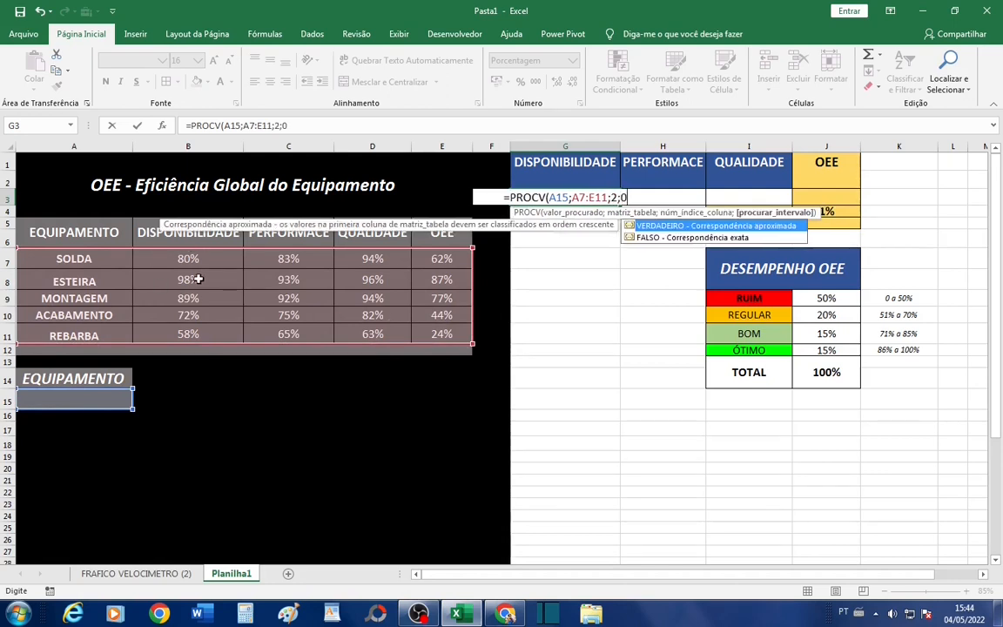
text())
key(Return)
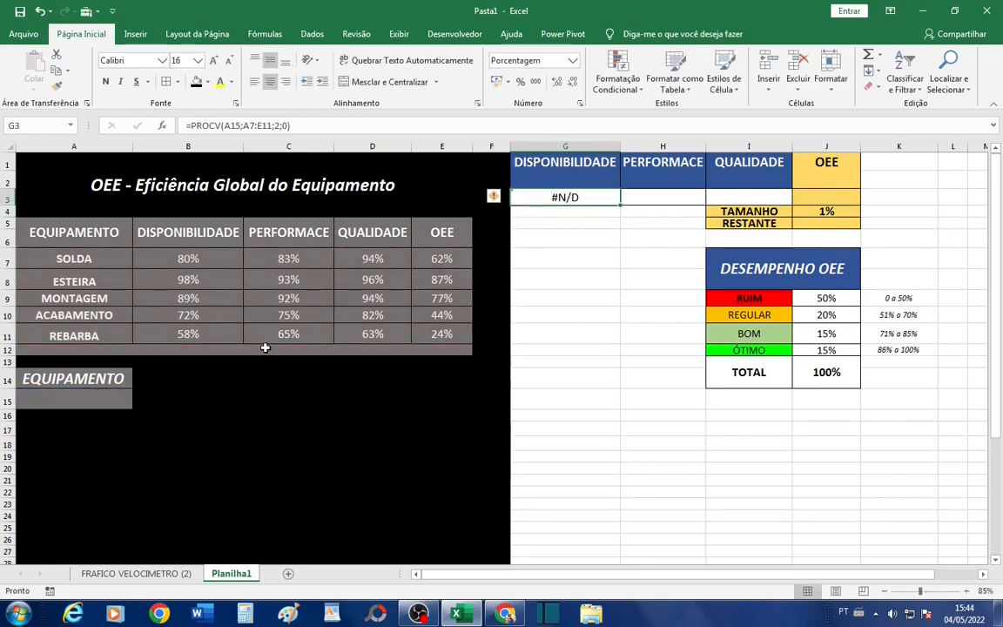
- Examine the helper table's lookup cells G3:J3 together with the equipment selector cell A15 they refer to
click(99, 397)
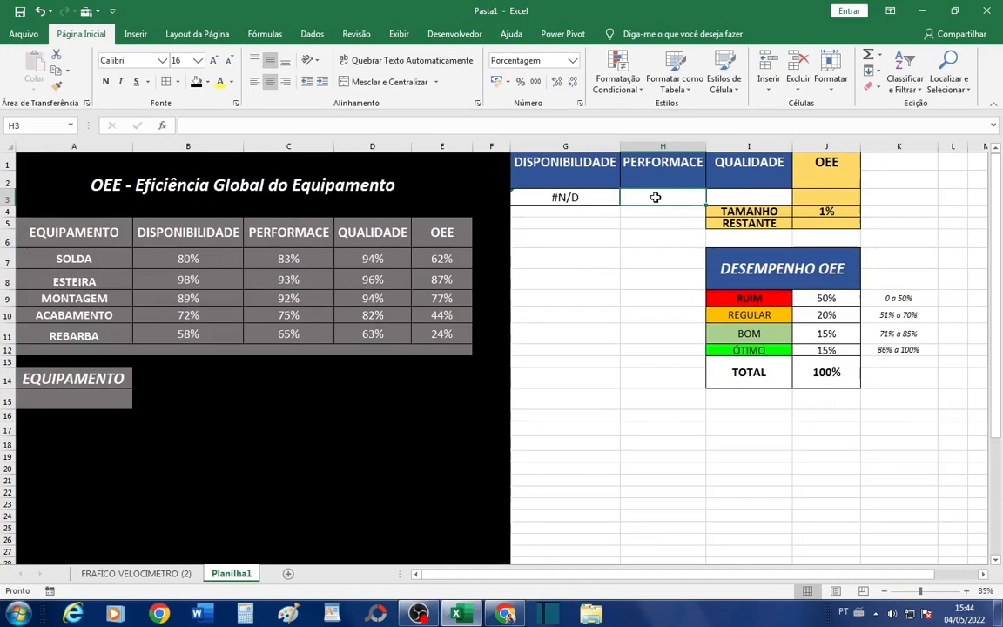
click(626, 197)
drag(638, 199, 716, 197)
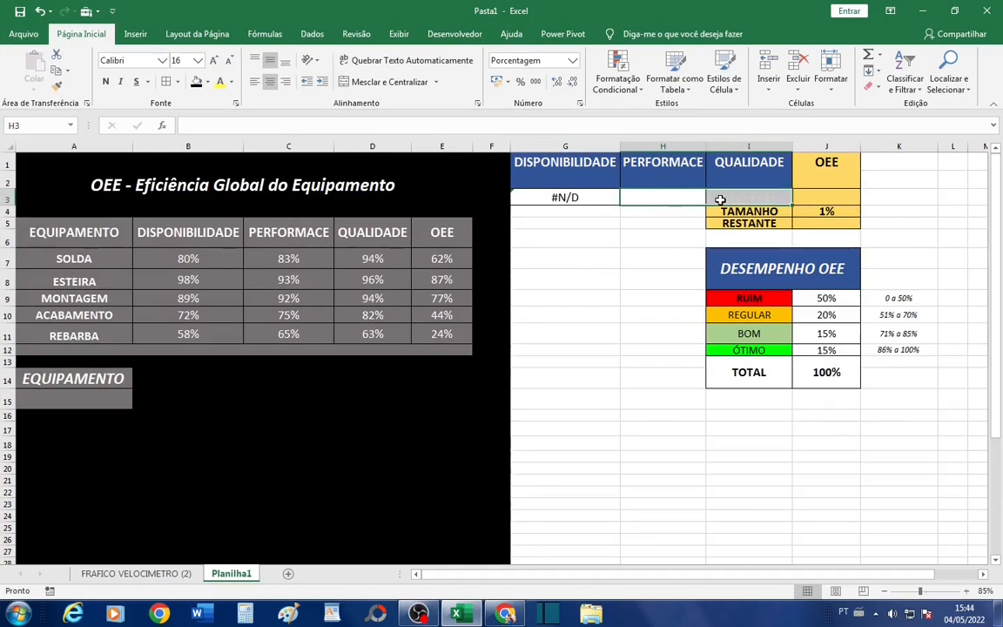
click(95, 396)
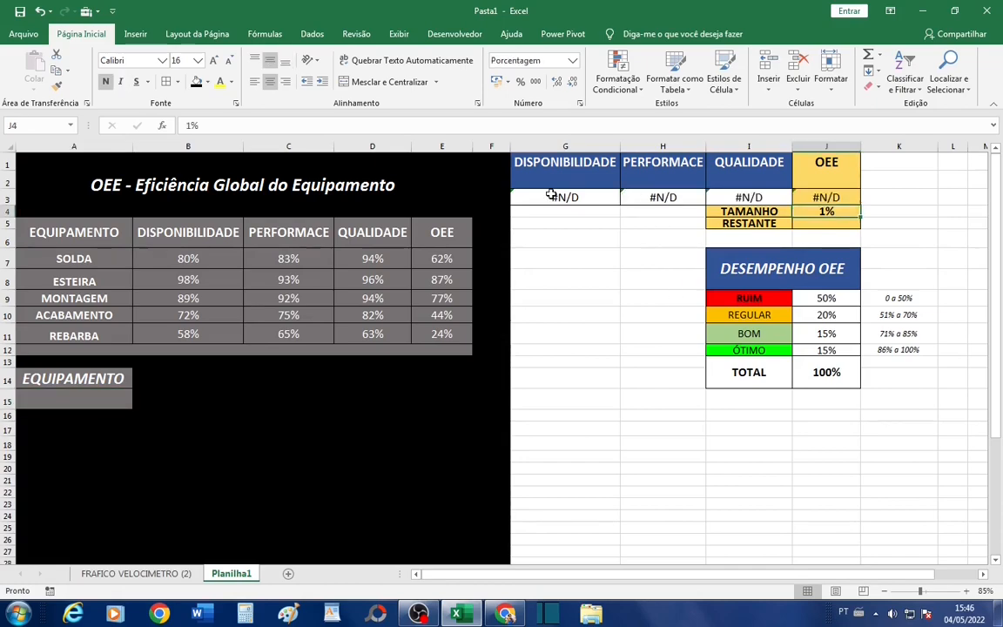
drag(552, 195, 819, 199)
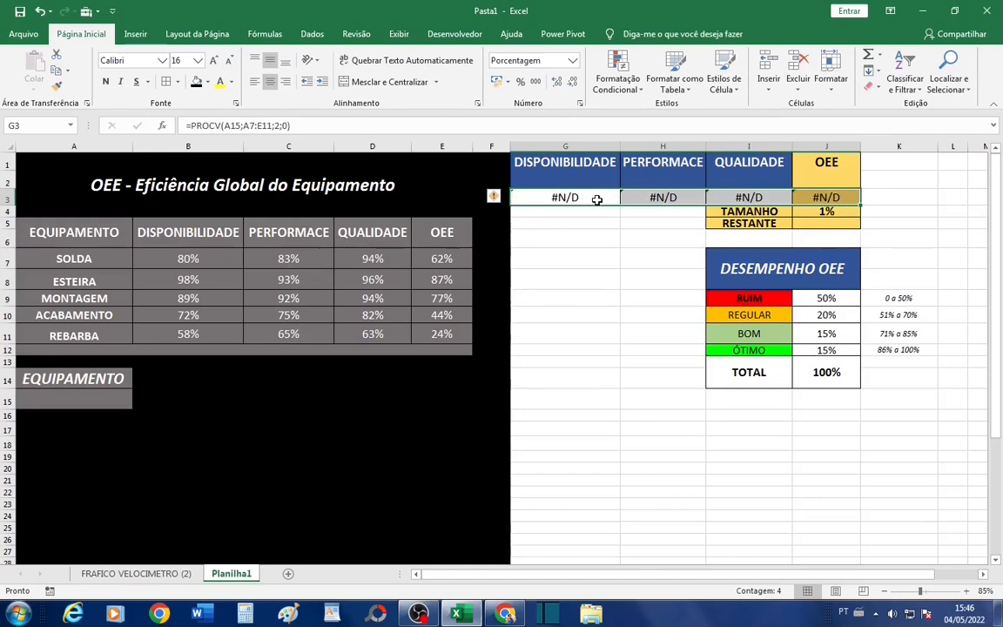
- Add data validation to the equipment selector cell A15, allowing a Lista with the source =$A$7:$A$11
click(74, 401)
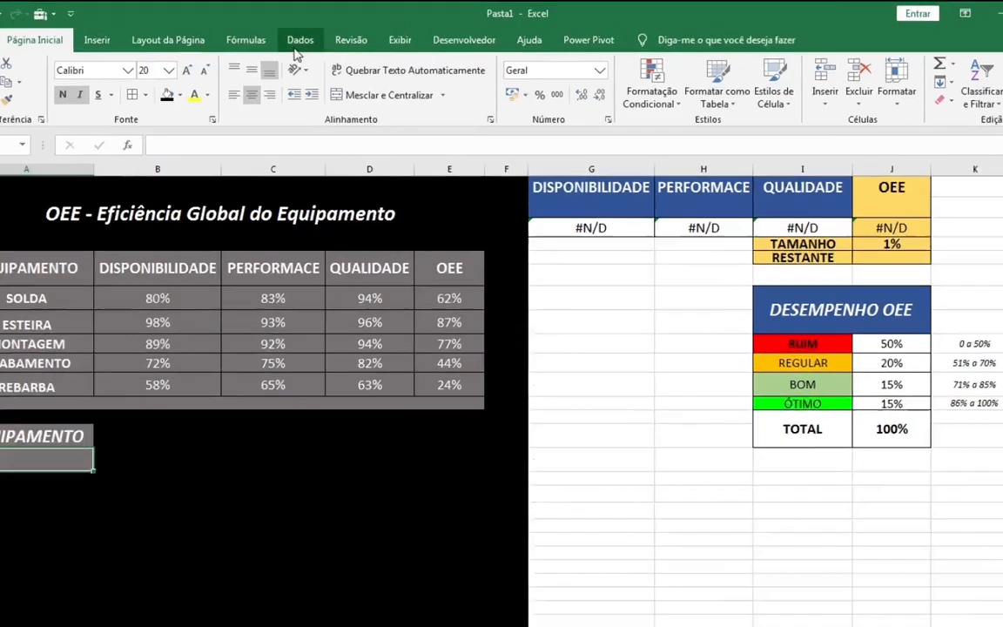
click(311, 37)
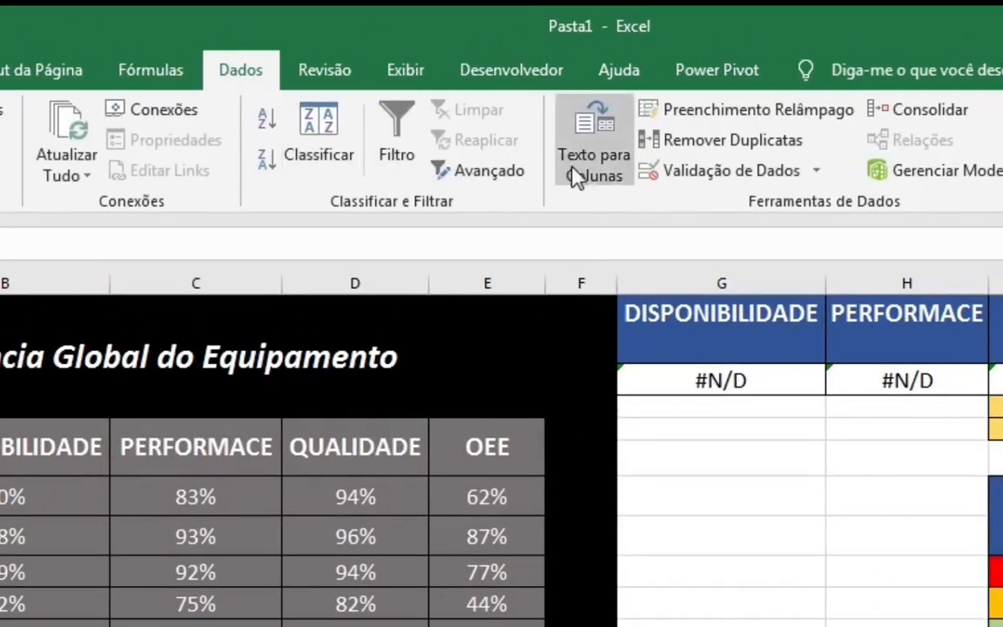
click(819, 174)
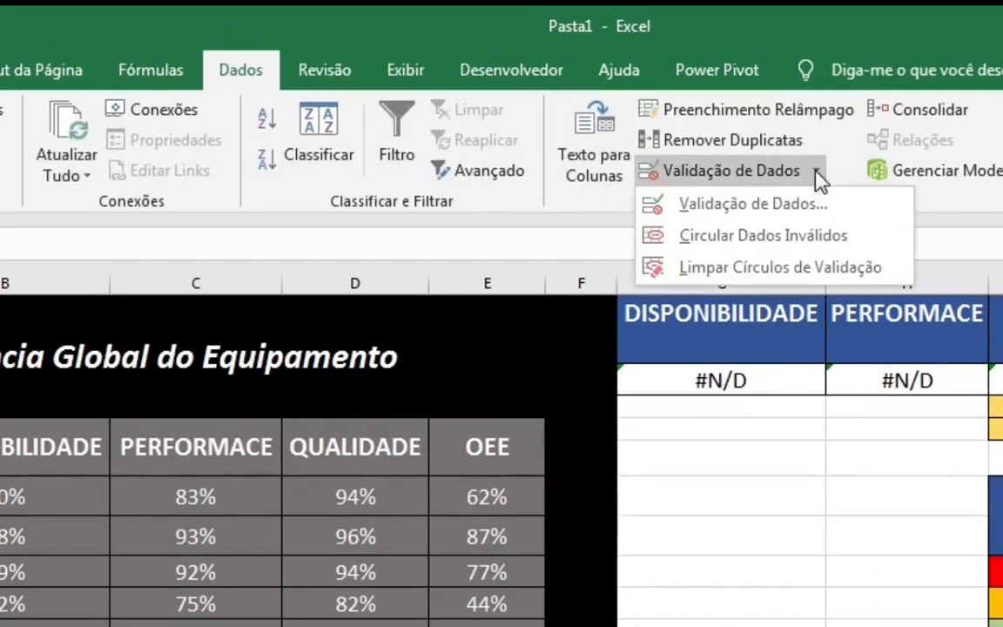
click(805, 207)
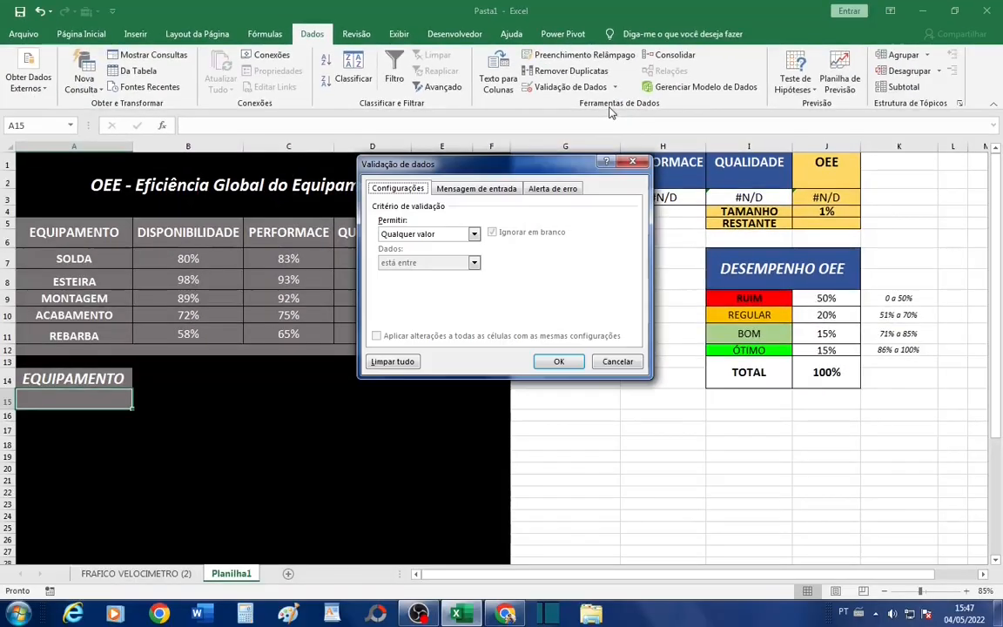
click(475, 234)
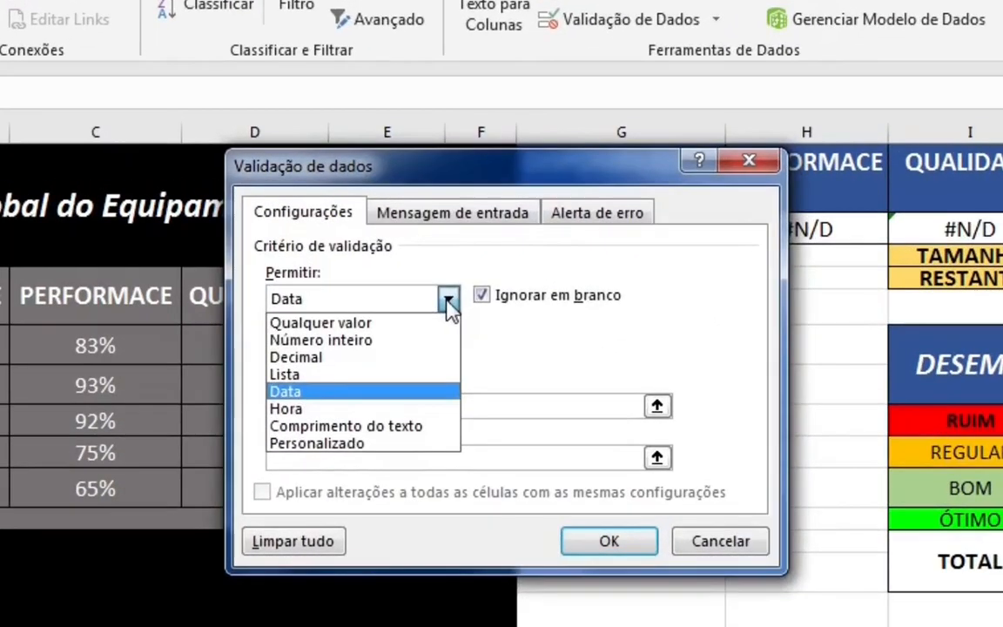
click(447, 275)
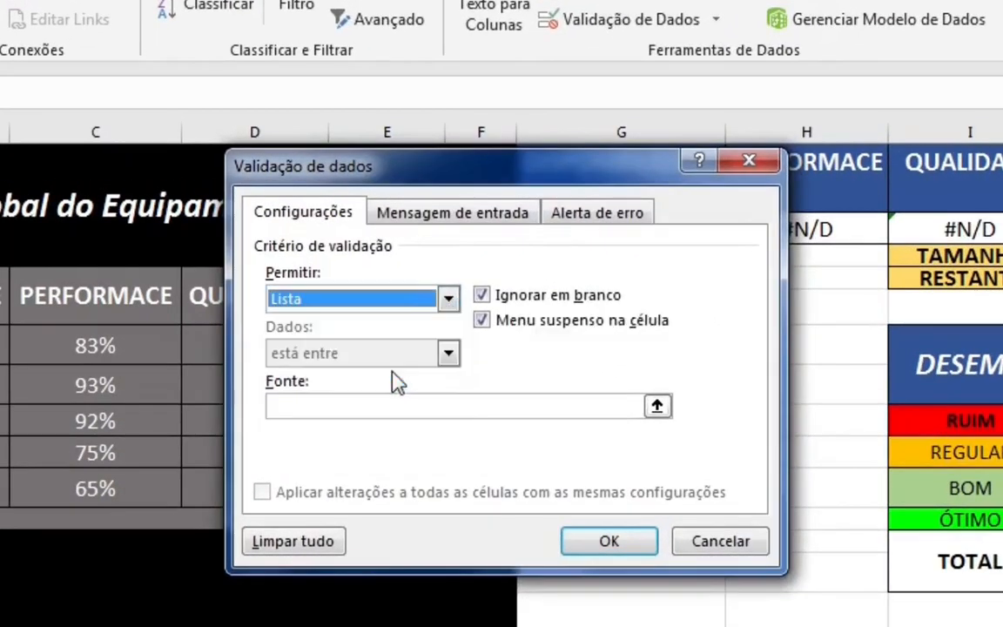
click(657, 407)
drag(35, 259, 101, 332)
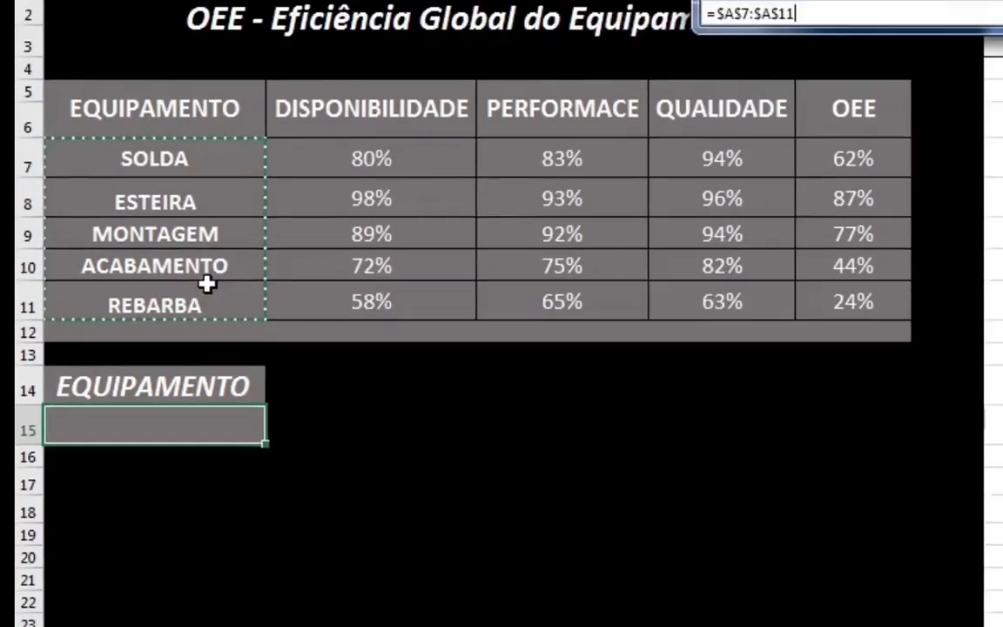
key(Return)
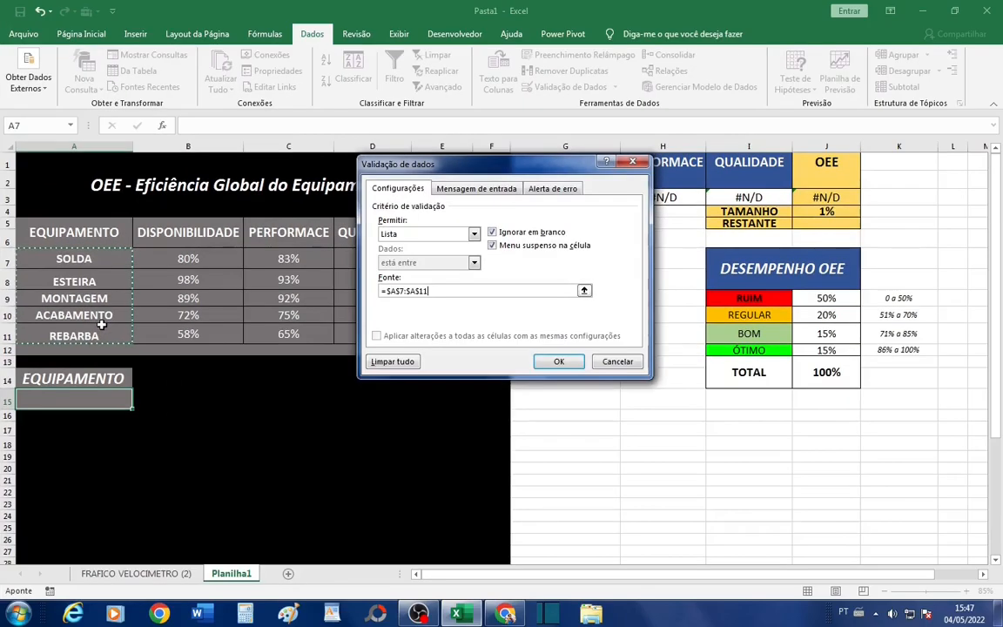
click(549, 360)
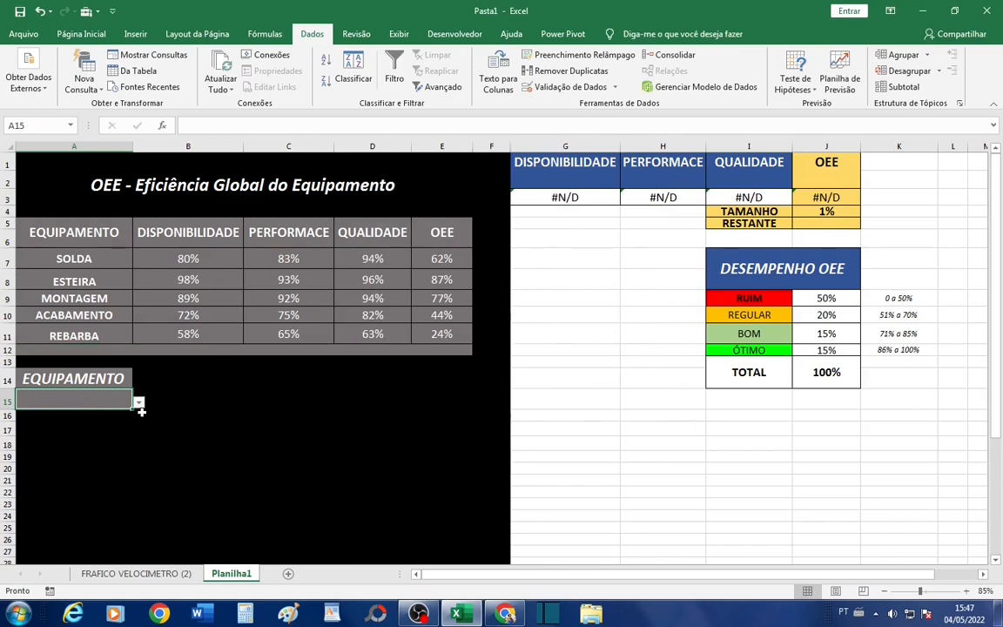
- Choose SOLDA in the equipment selector A15 and check the DISPONIBILIDADE, PERFORMACE, QUALIDADE and OEE lookups in G3:J3
click(140, 403)
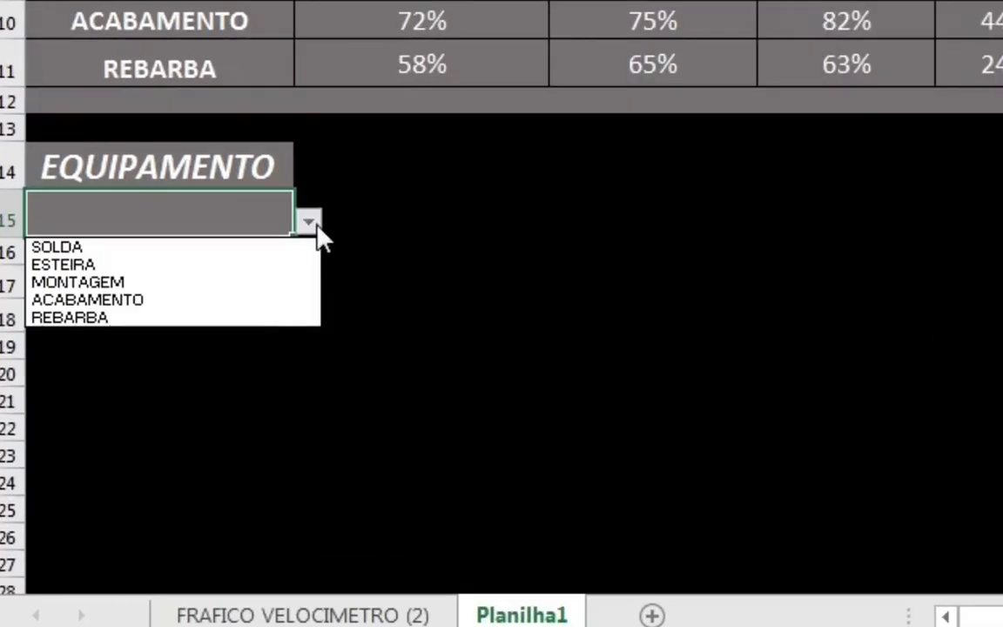
click(255, 251)
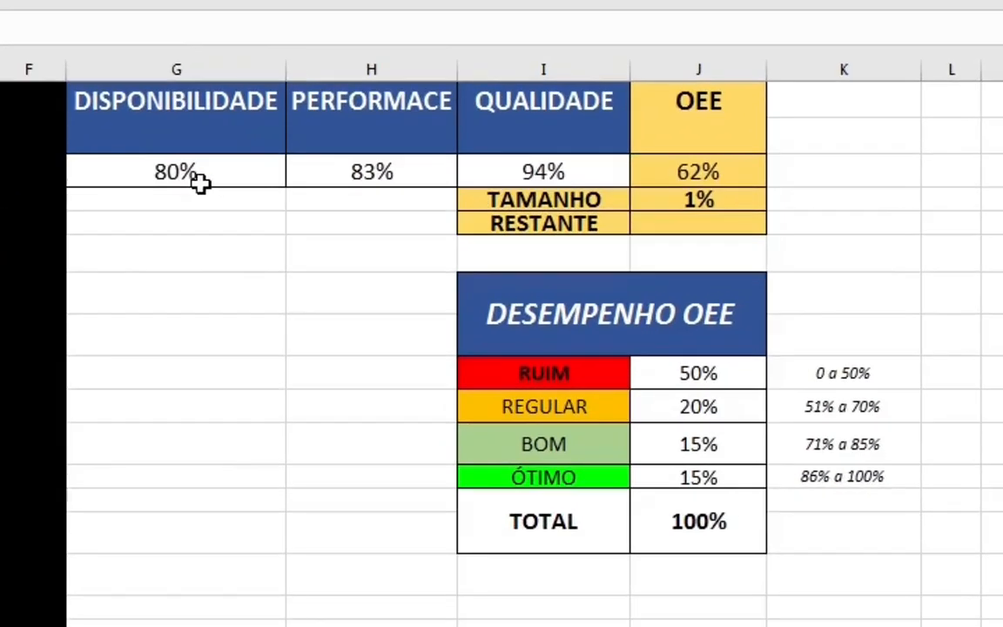
click(573, 198)
drag(248, 175, 647, 165)
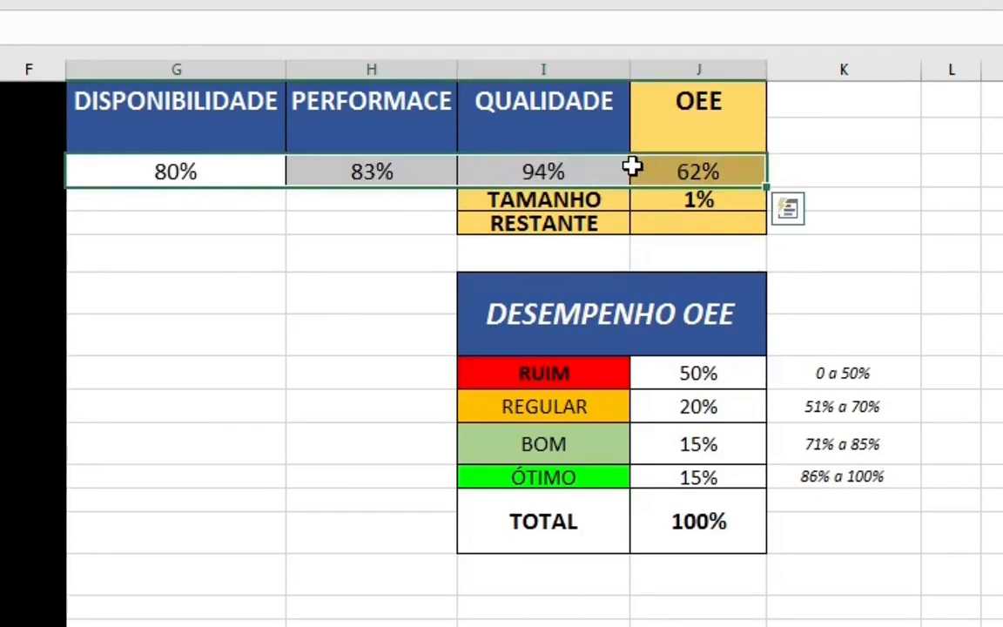
drag(223, 123, 224, 164)
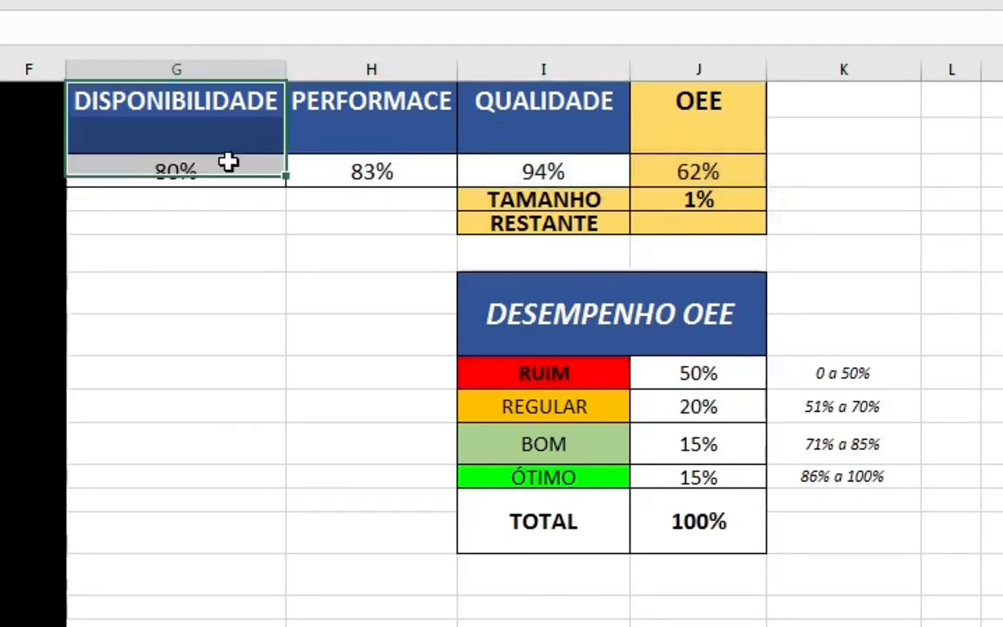
drag(409, 131, 416, 167)
drag(480, 138, 533, 167)
drag(699, 118, 734, 172)
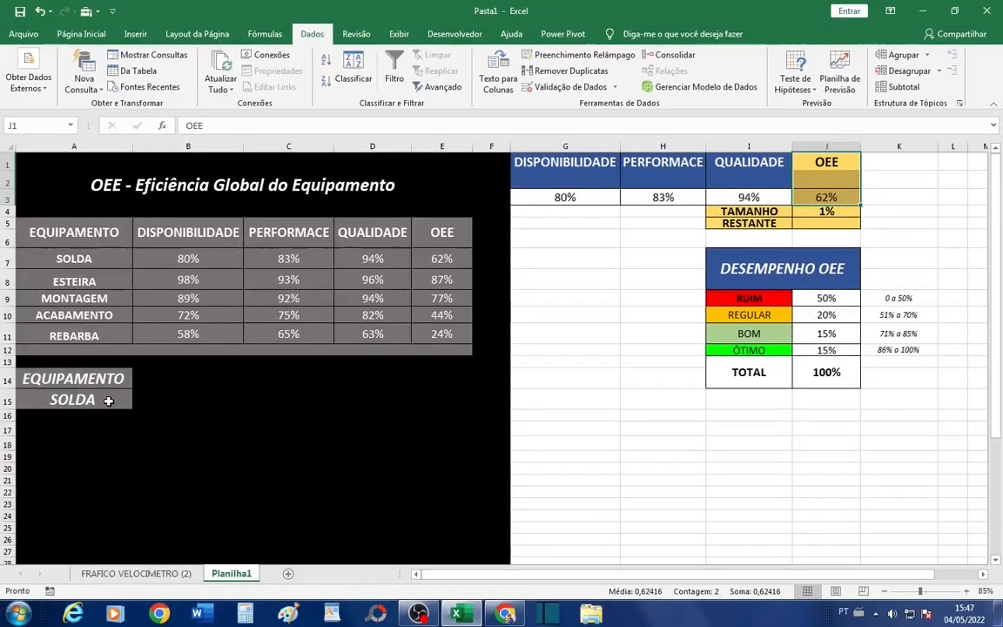
- Test the equipment selector A15 with MONTAGEM and REBARBA, and leave it set to ESTEIRA
click(108, 402)
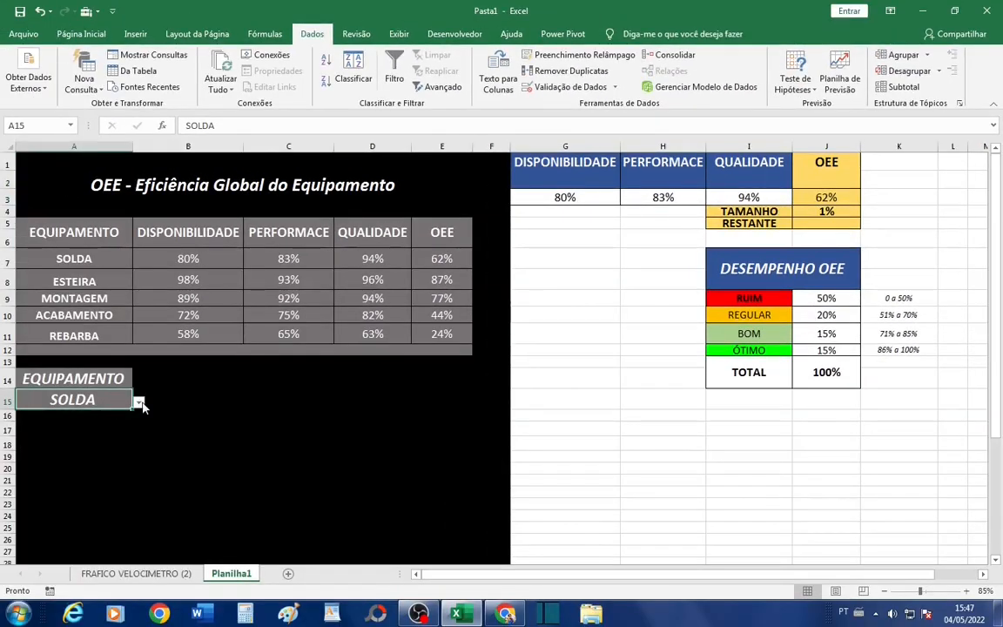
click(140, 403)
click(53, 434)
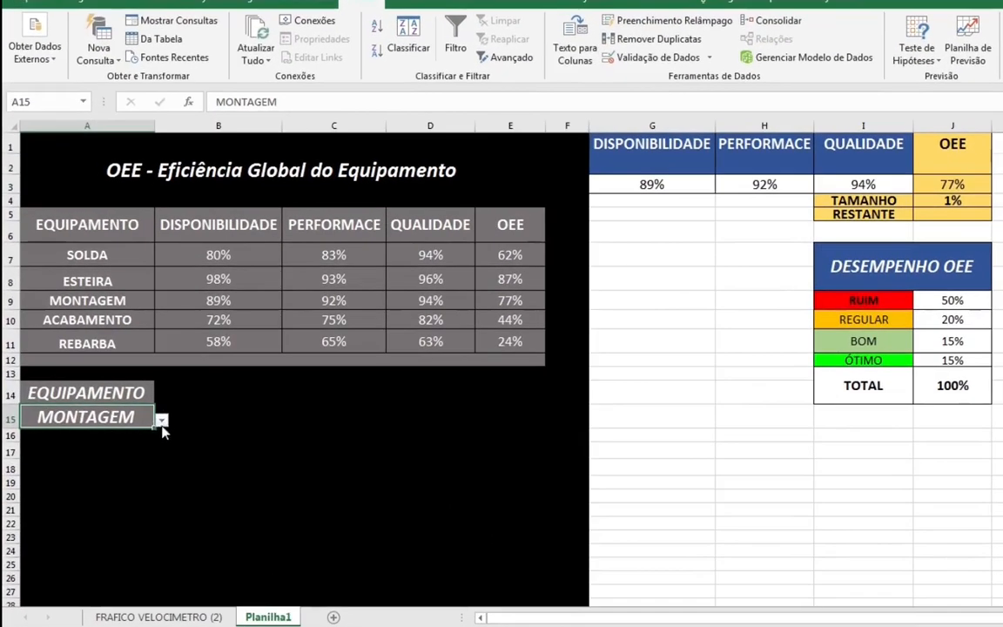
click(161, 421)
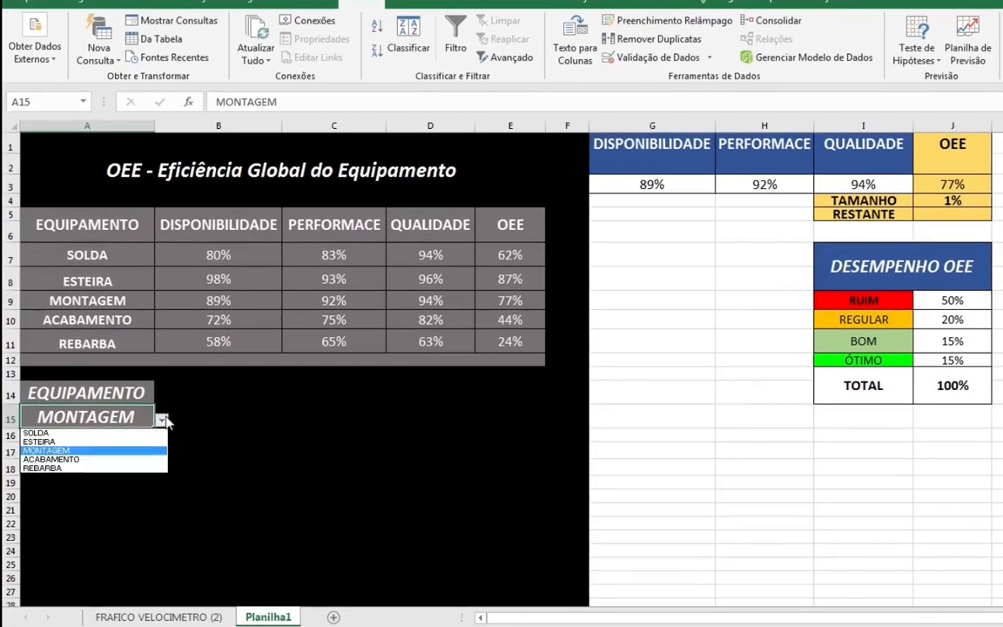
click(144, 468)
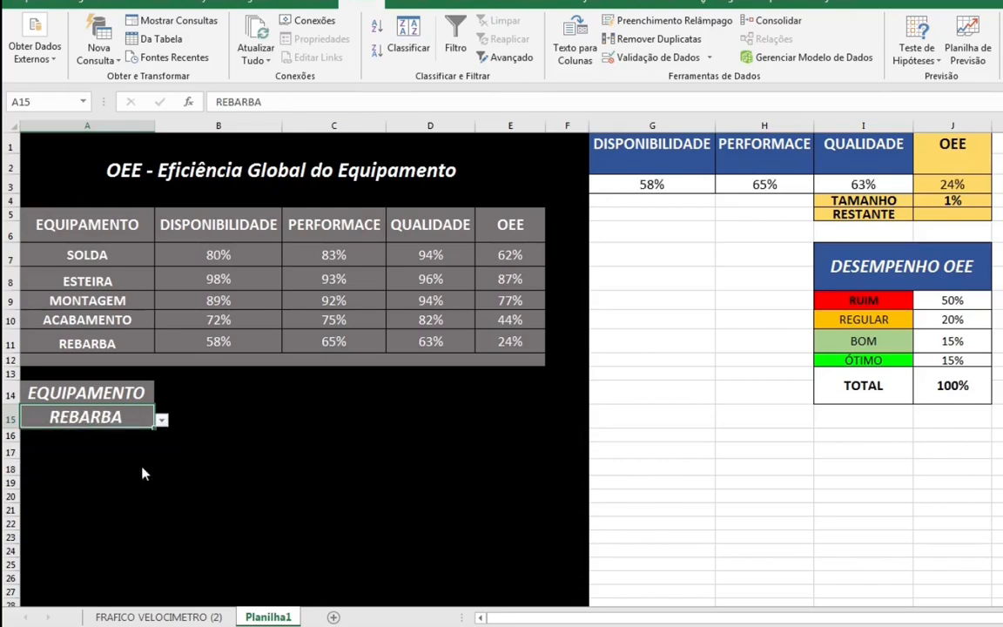
click(161, 420)
click(145, 442)
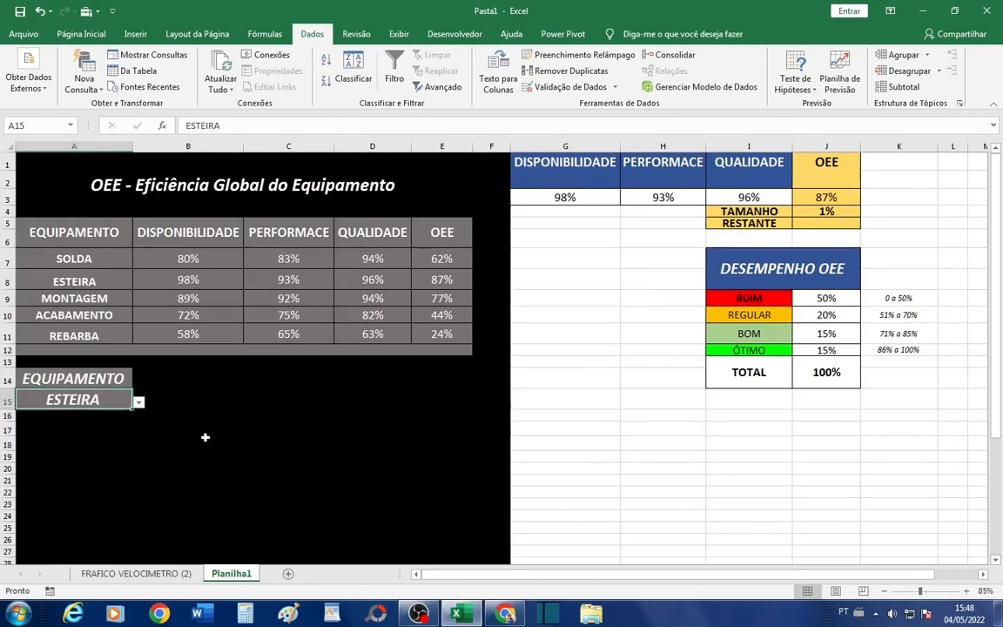
click(218, 482)
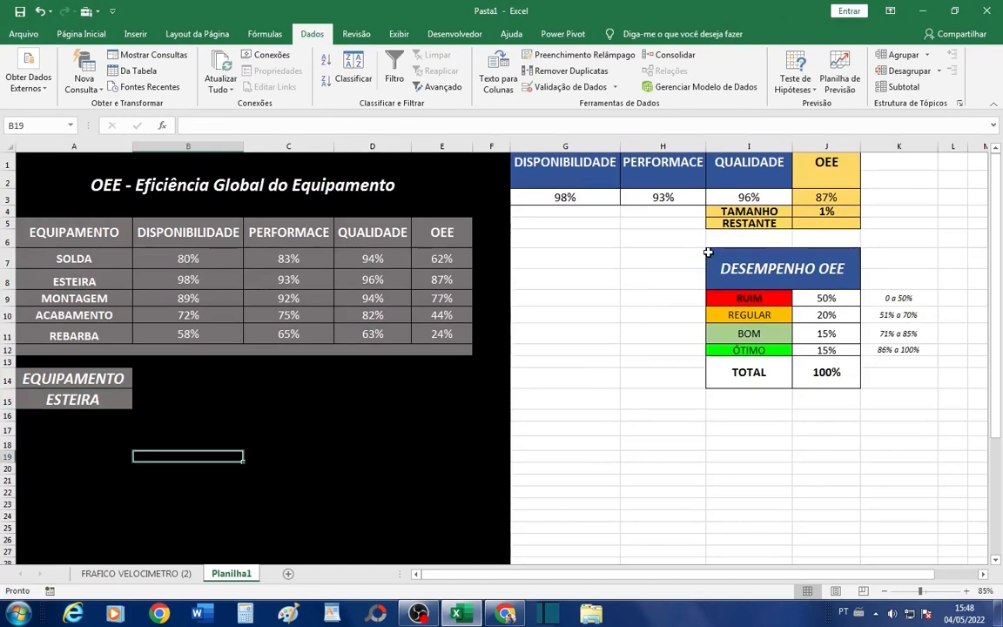
- Examine the DESEMPENHO OEE table's RUIM, REGULAR, BOM and ÓTIMO bands, comparing their percentages, ranges and TOTAL
drag(707, 254, 852, 400)
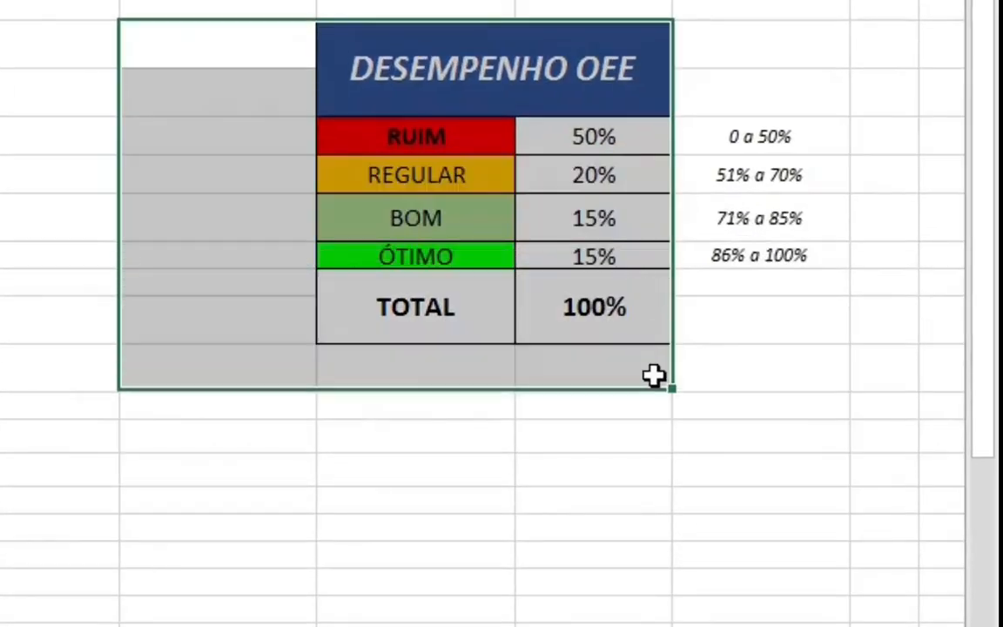
drag(654, 375, 654, 377)
click(597, 148)
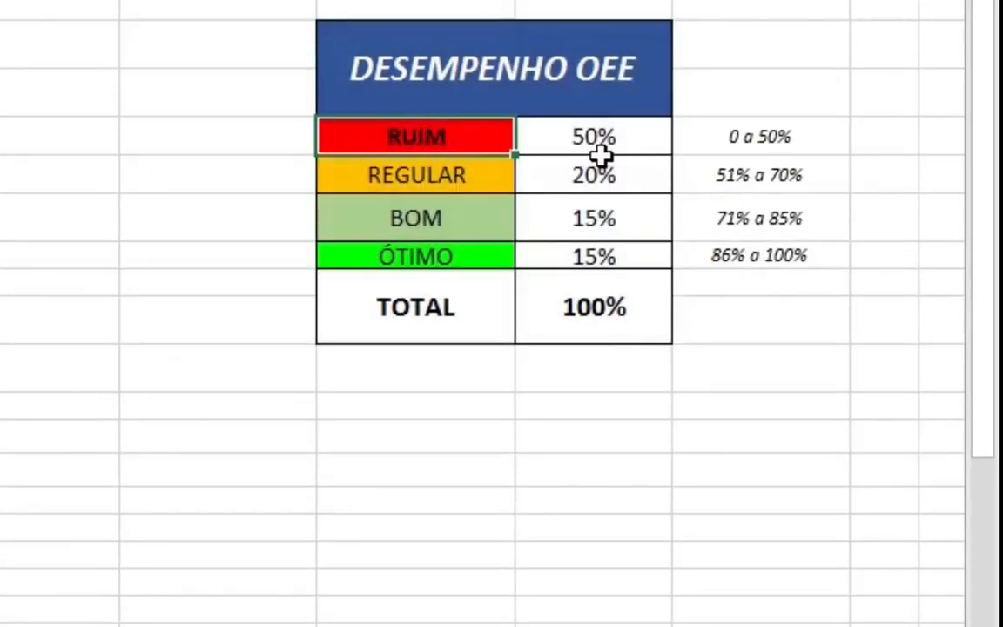
click(736, 145)
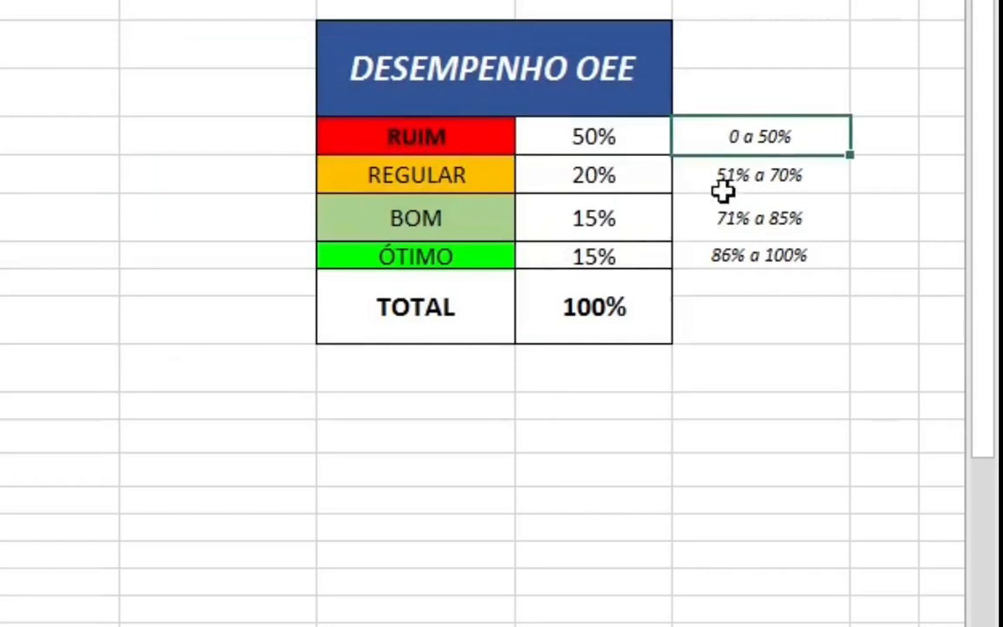
click(423, 179)
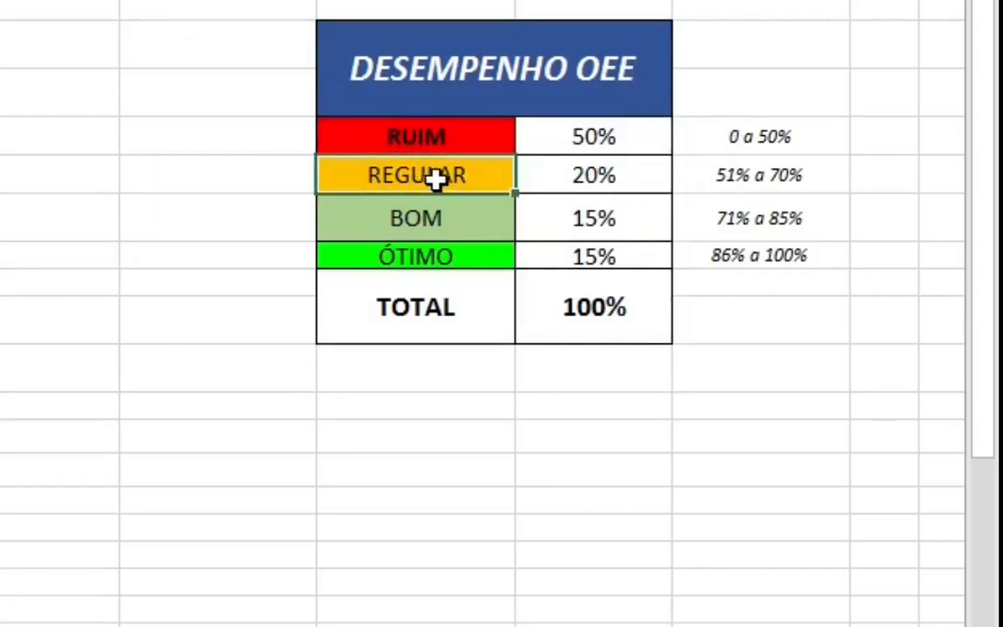
click(581, 174)
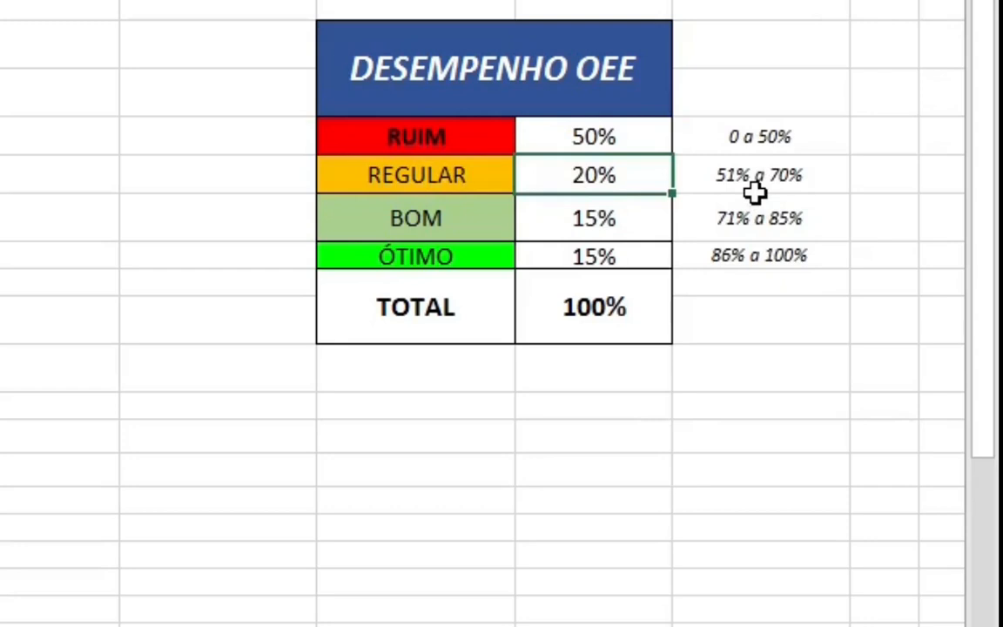
click(754, 193)
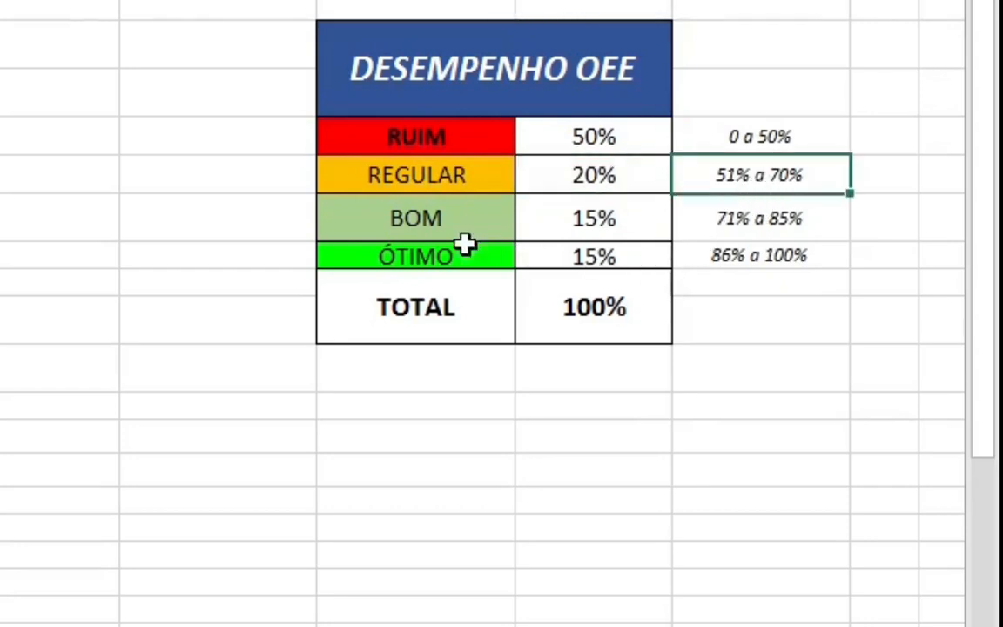
click(425, 208)
click(748, 236)
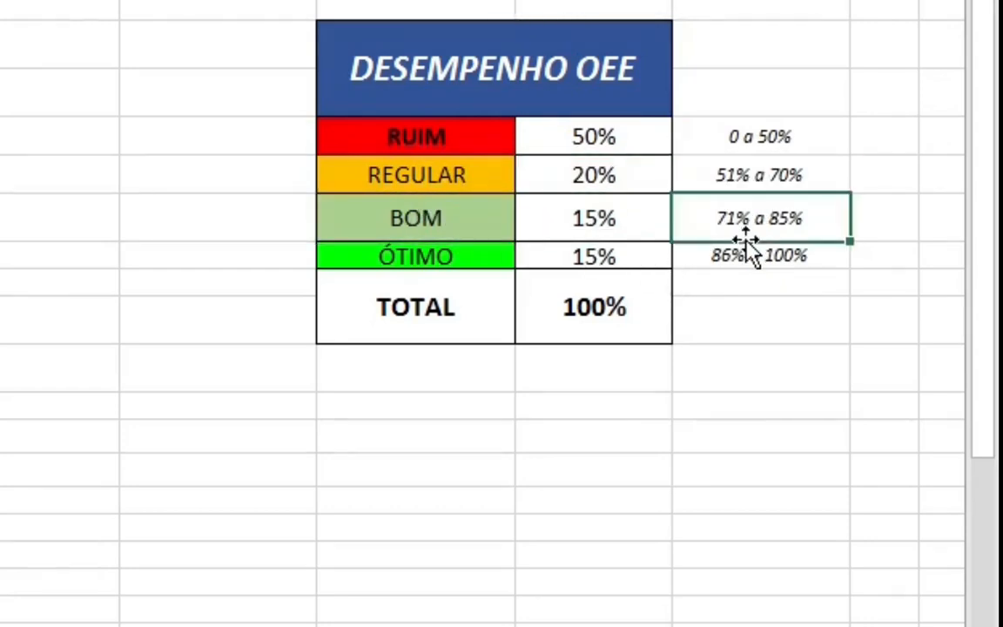
click(800, 257)
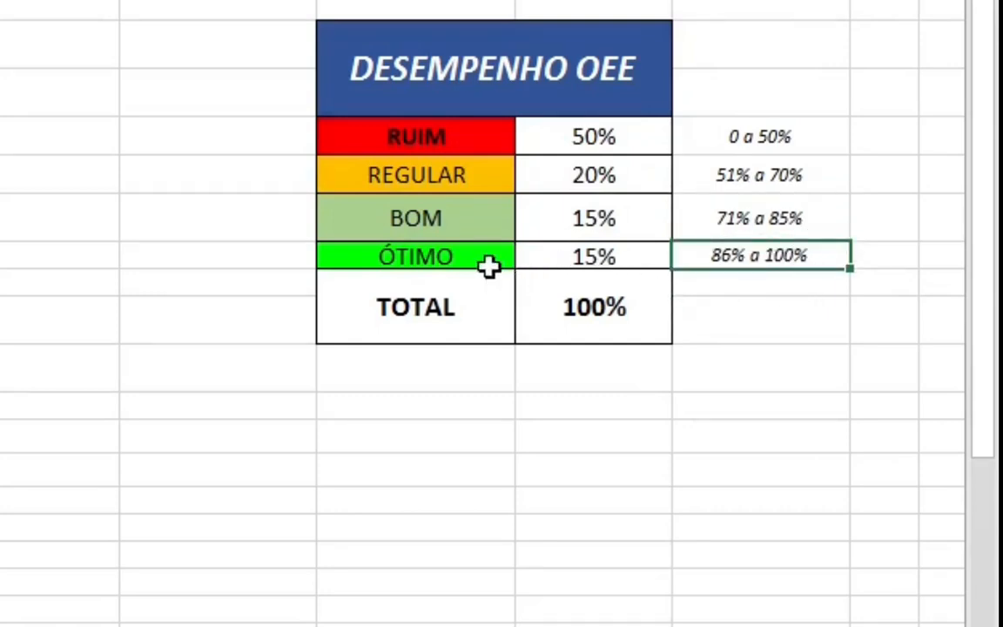
click(446, 258)
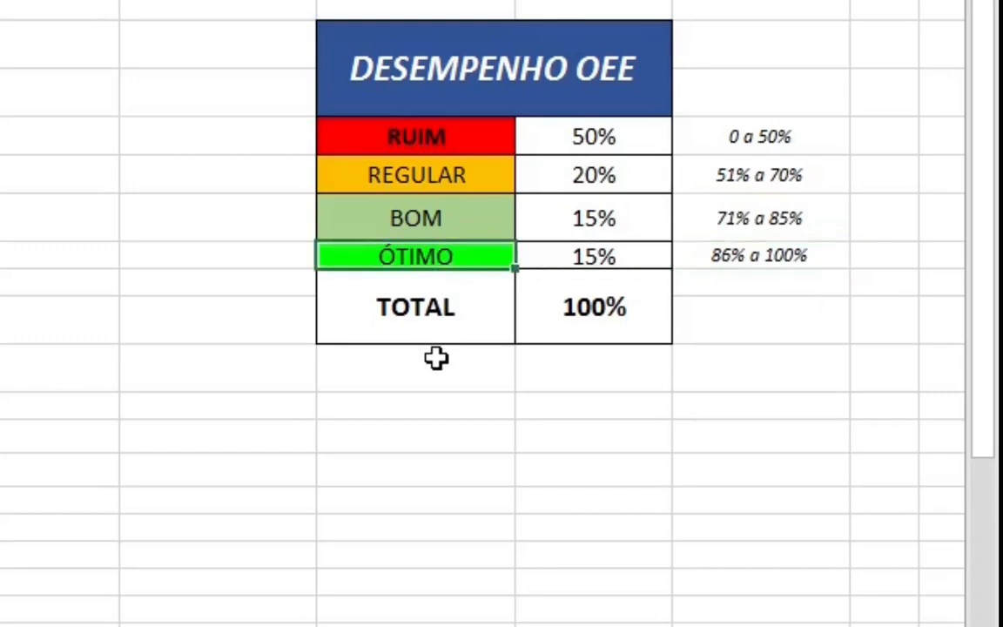
drag(609, 146, 605, 255)
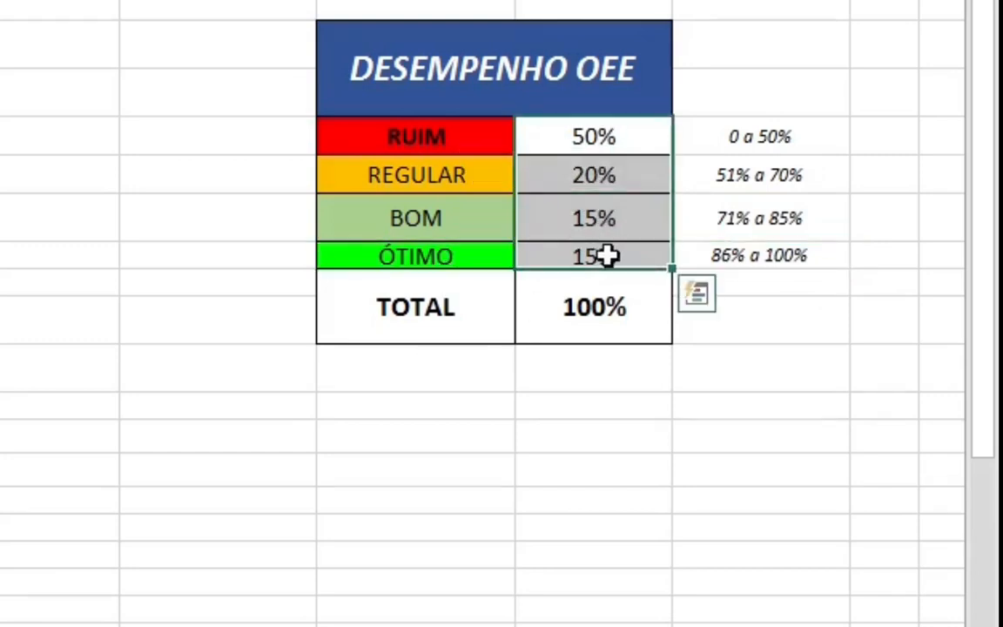
click(602, 307)
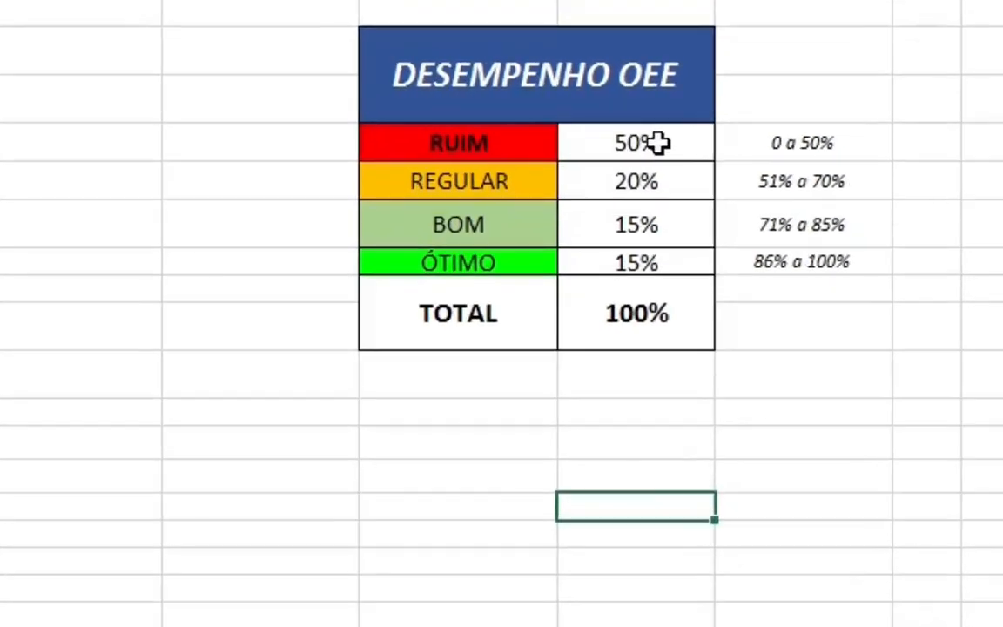
- Insert a Rosca (doughnut) chart from the DESEMPENHO OEE percentages including TOTAL, J9:J14, and place it below the equipment table
drag(658, 143, 658, 326)
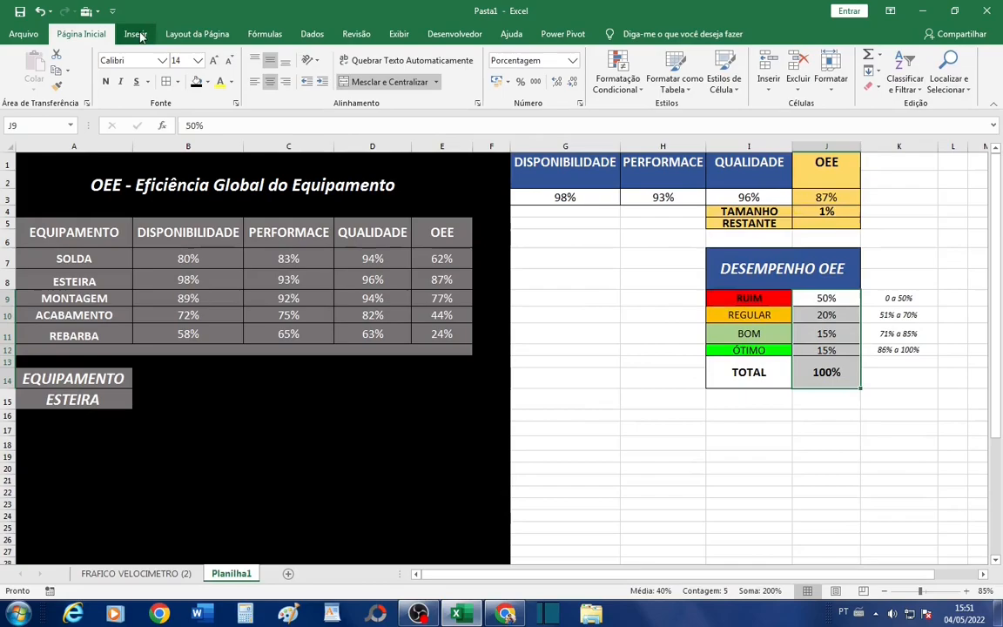
click(137, 35)
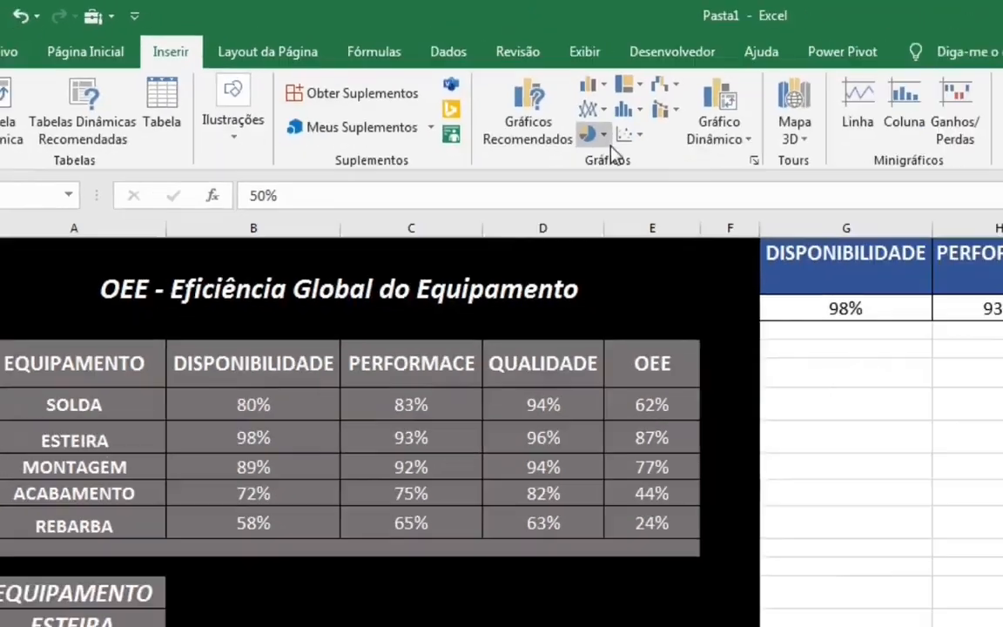
click(407, 87)
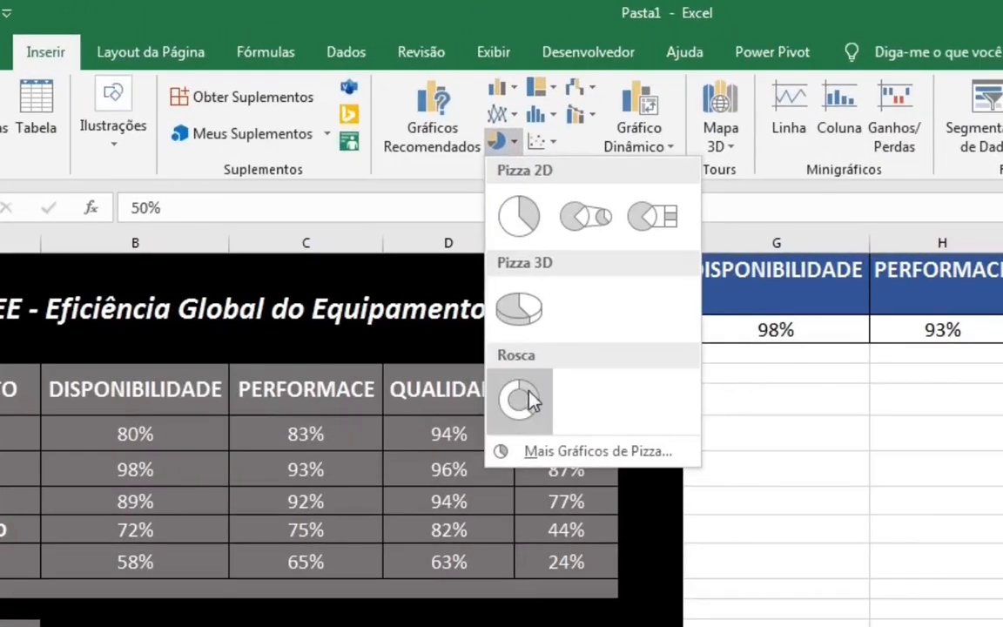
click(414, 238)
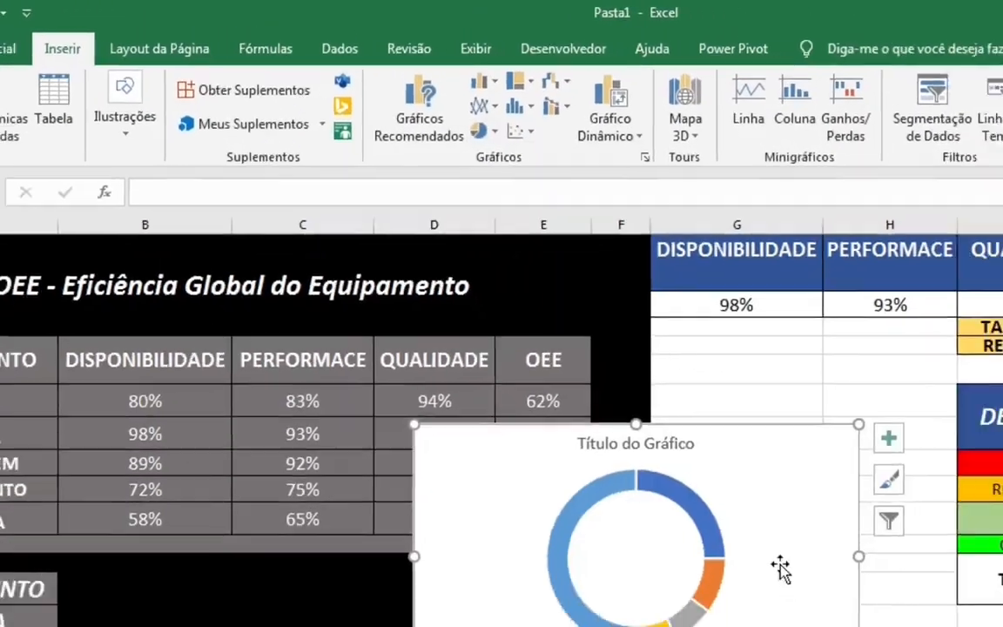
drag(823, 611, 535, 466)
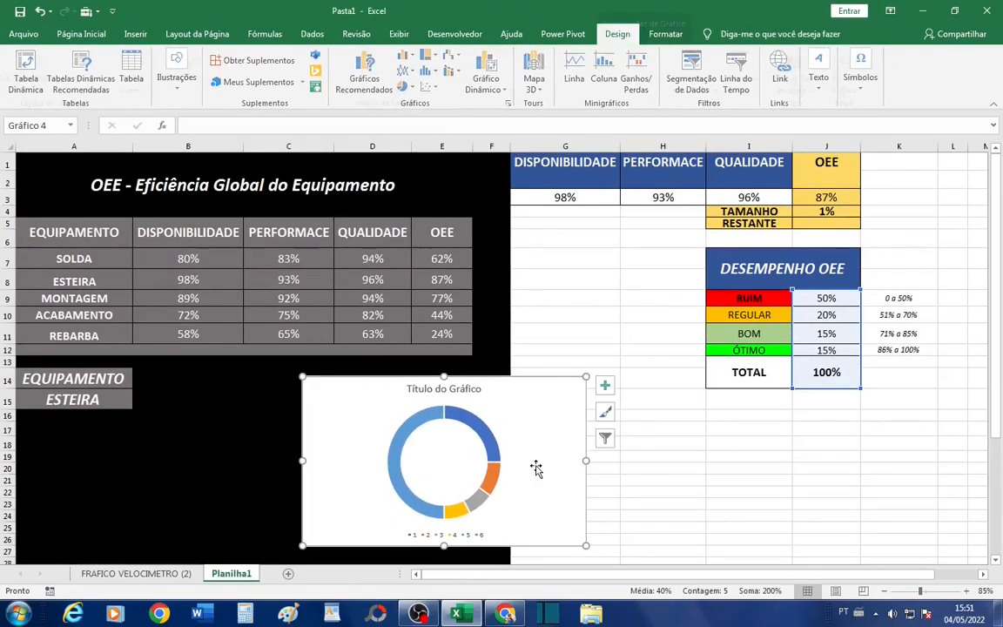
- Delete the title and the legend from the doughnut chart
click(462, 389)
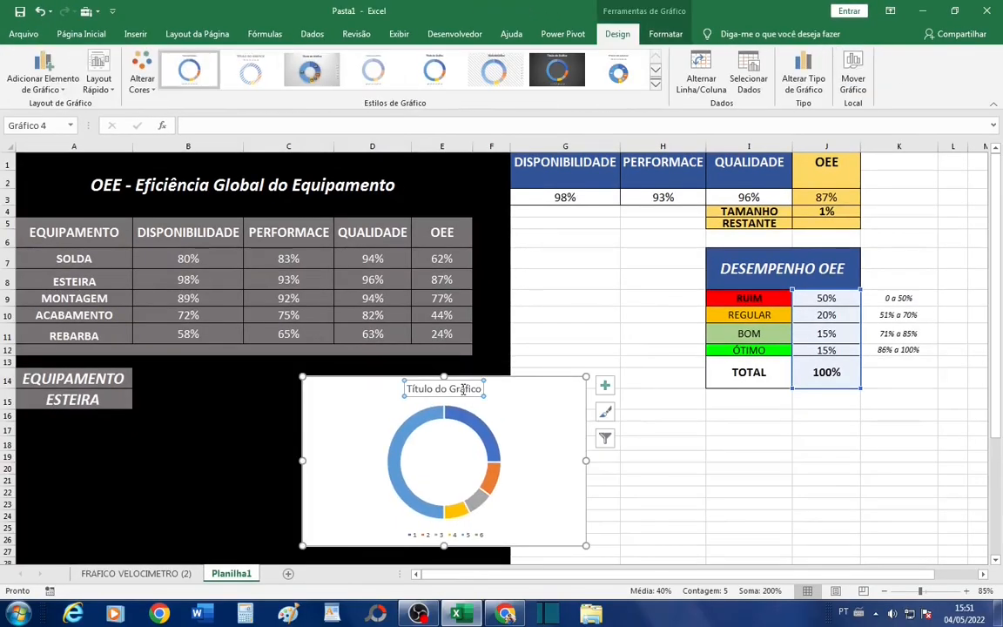
key(Delete)
click(459, 534)
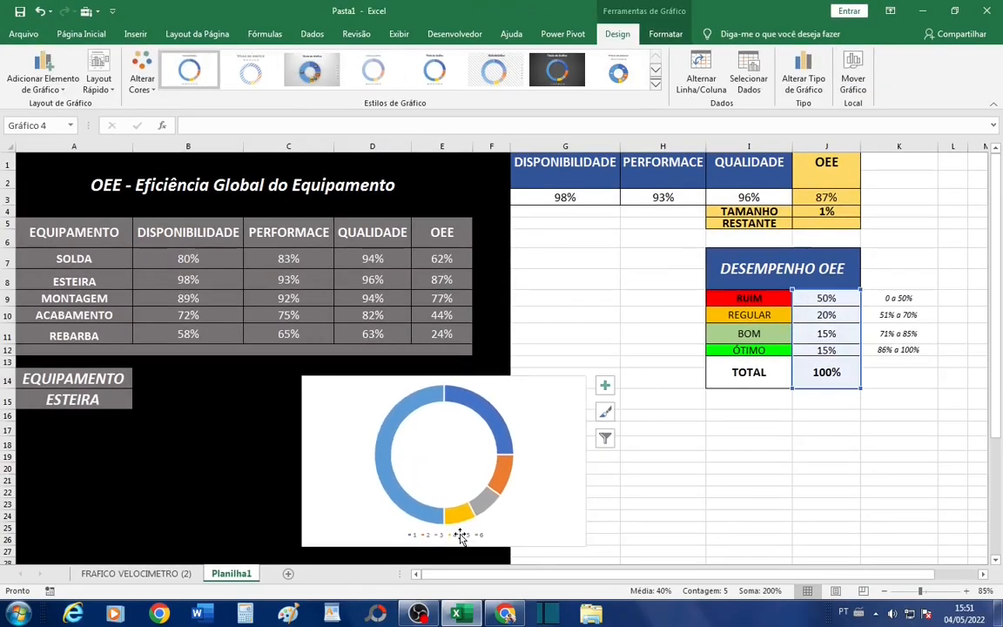
key(Delete)
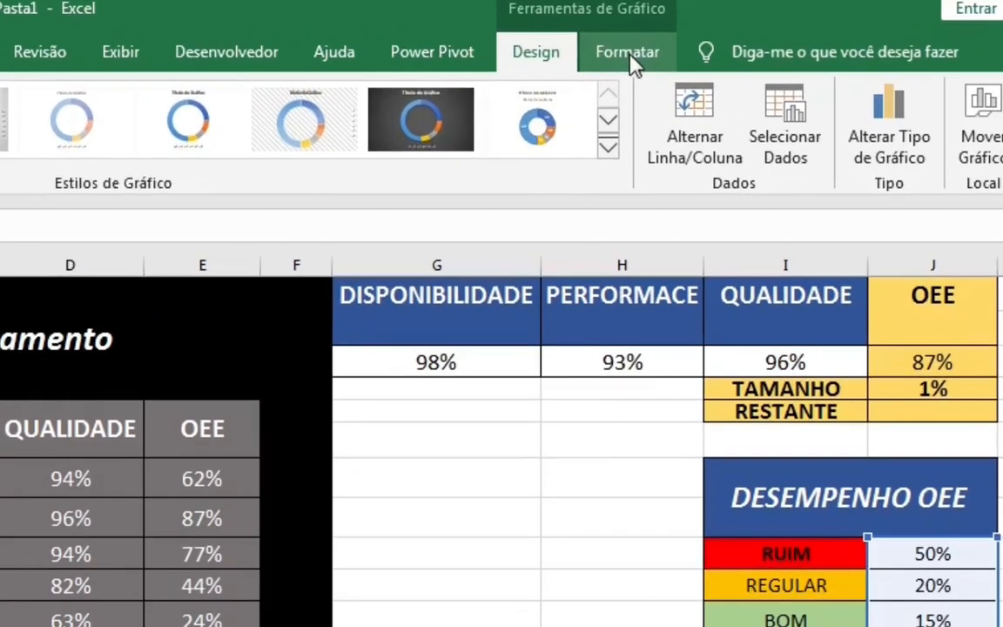
- Format the chart area with Sem Preenchimento and Sem Contorno
click(665, 34)
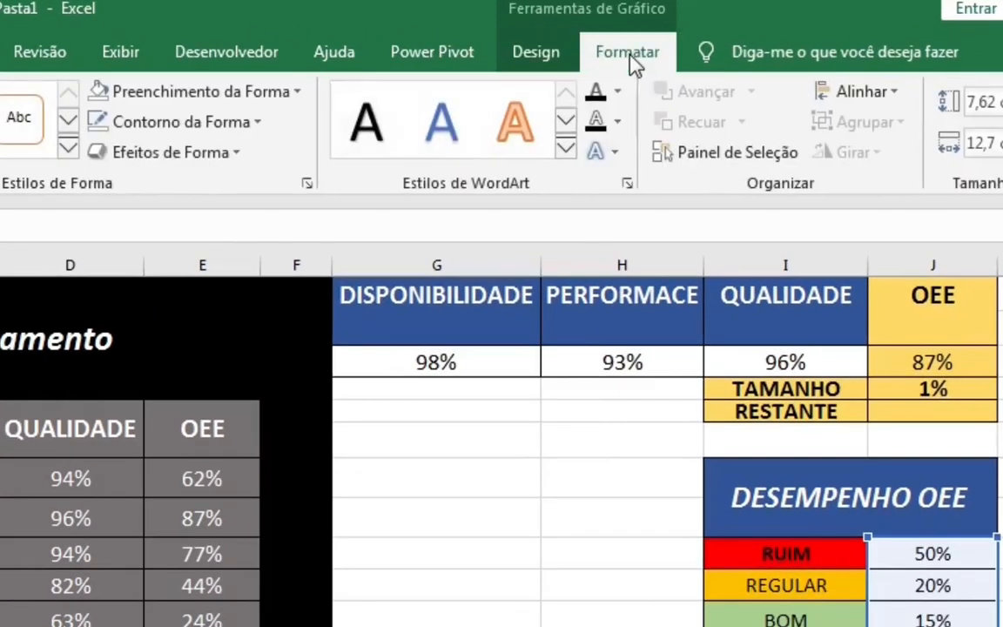
click(298, 94)
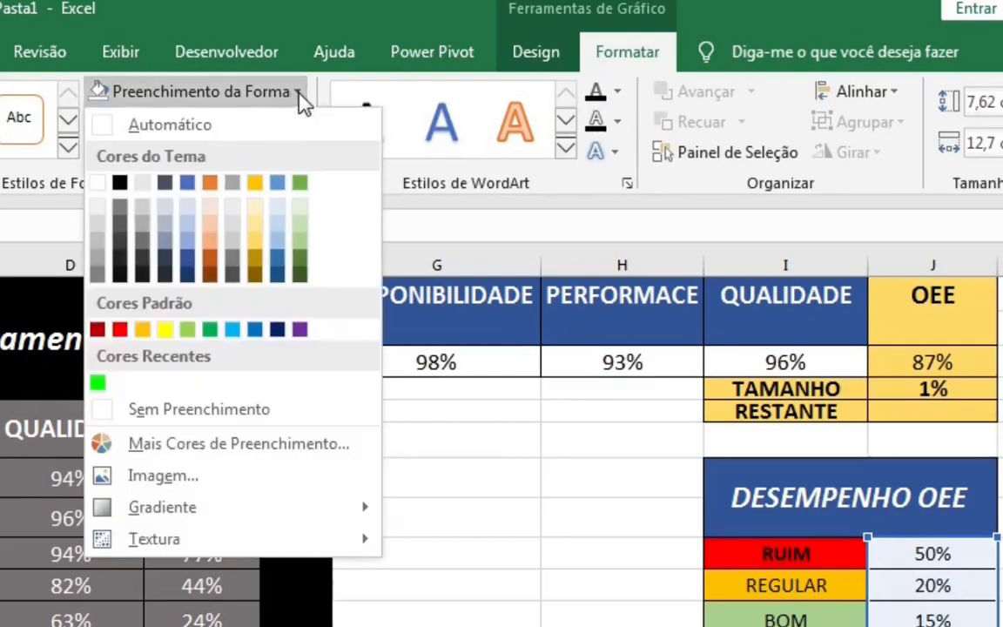
click(179, 411)
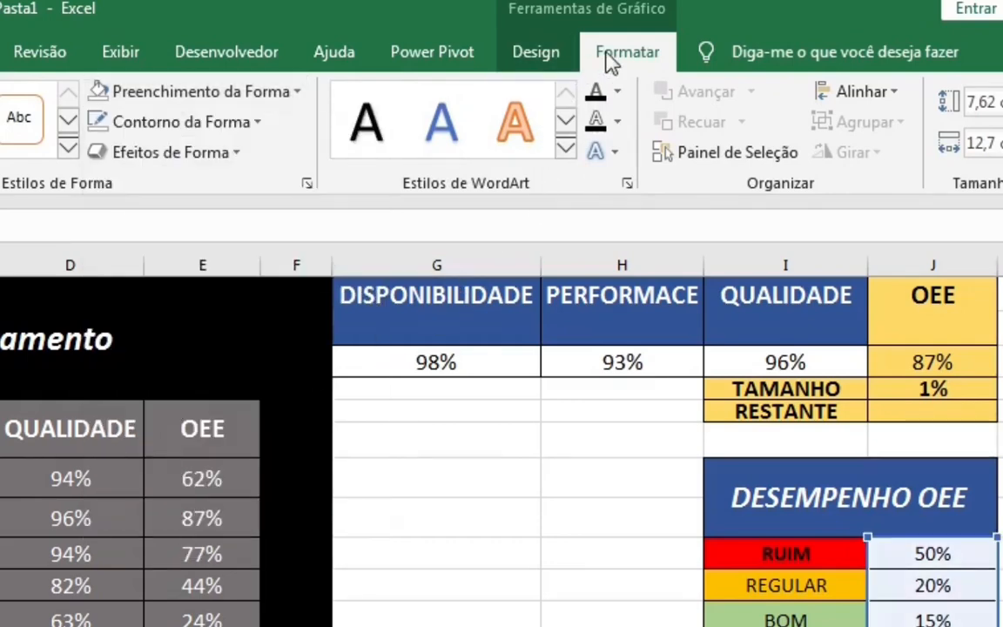
click(258, 122)
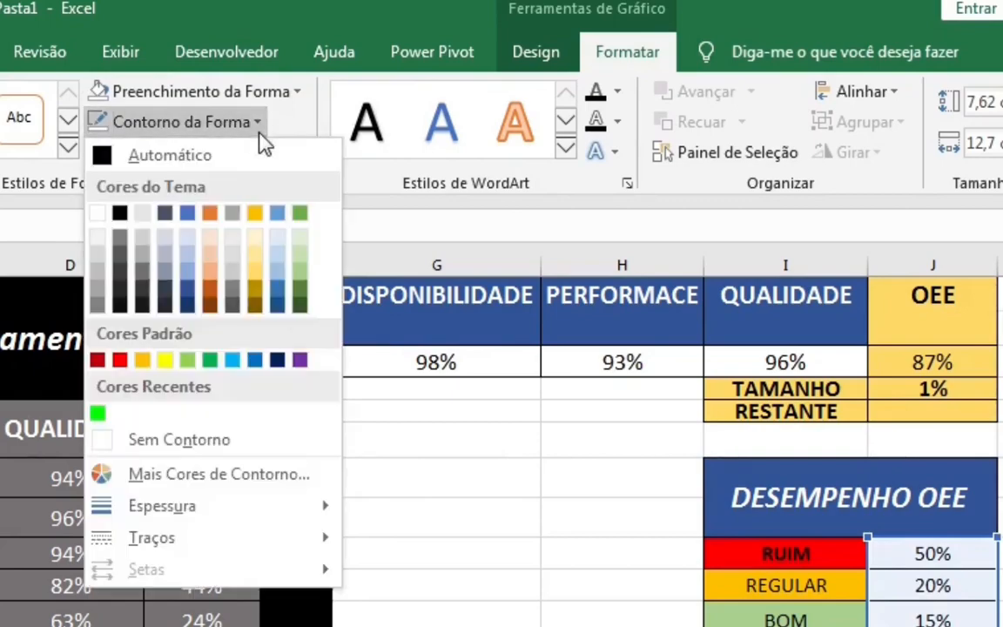
click(179, 441)
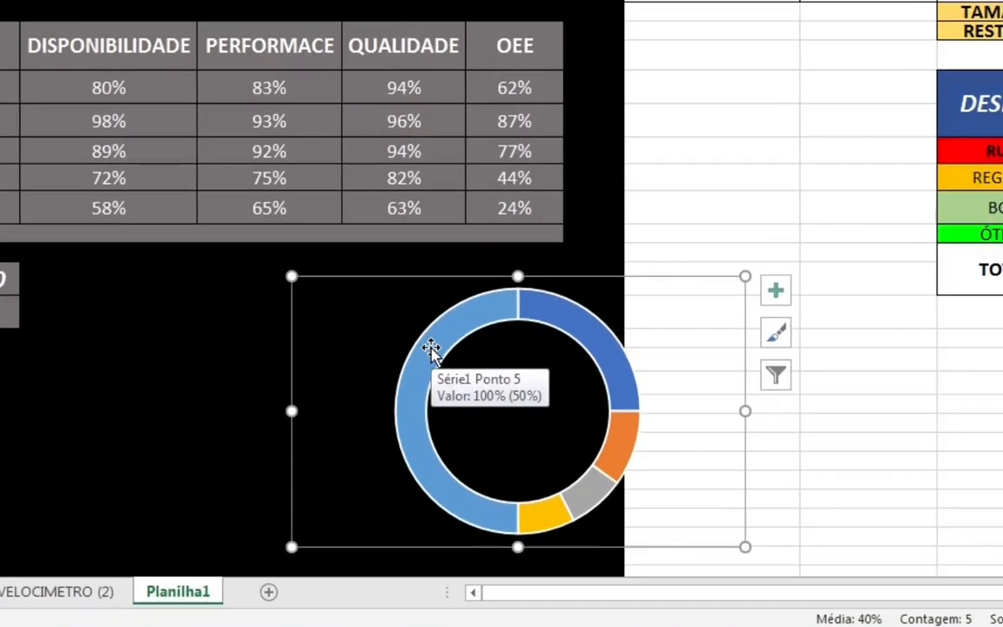
- Hide the doughnut's TOTAL slice by giving only that point Sem Preenchimento and Sem Contorno
click(389, 422)
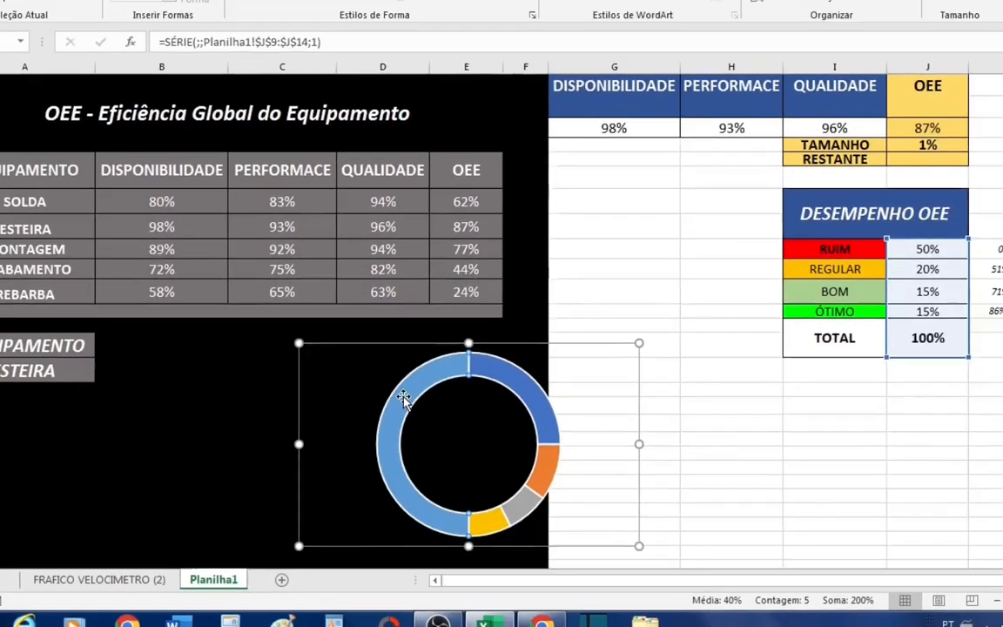
double_click(431, 348)
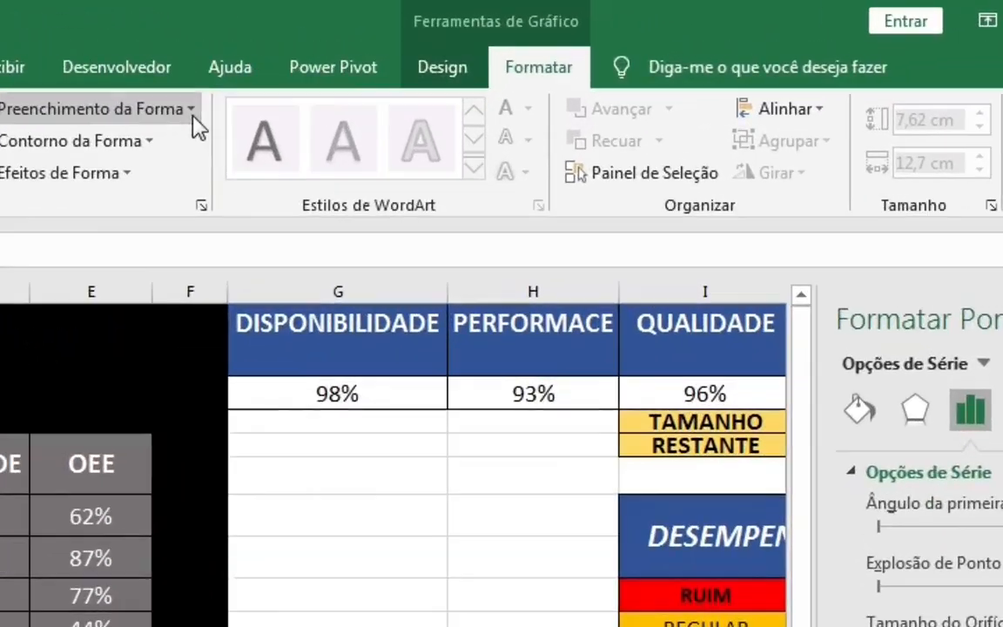
click(493, 58)
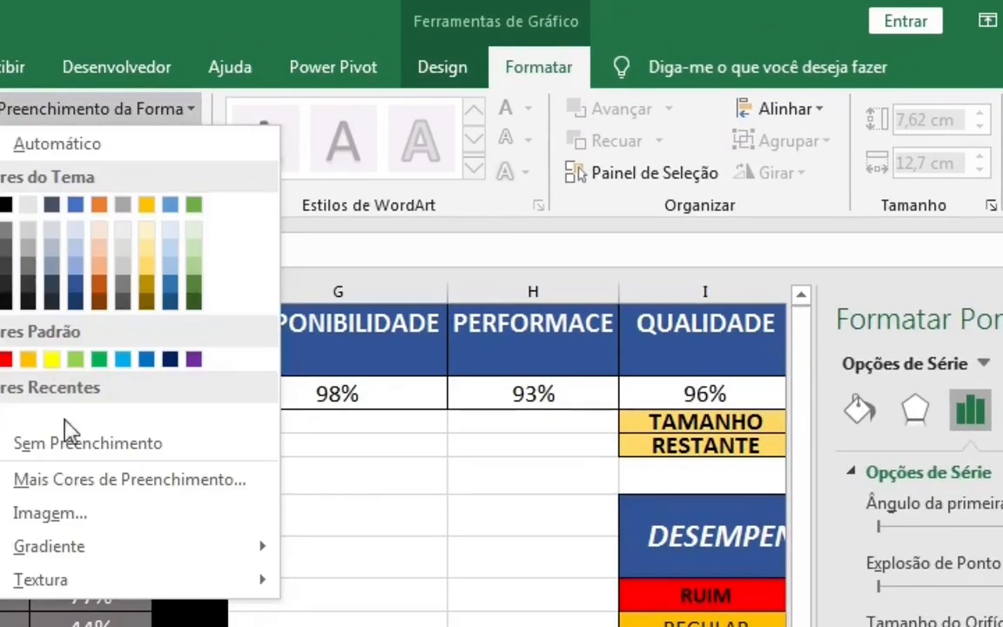
click(52, 445)
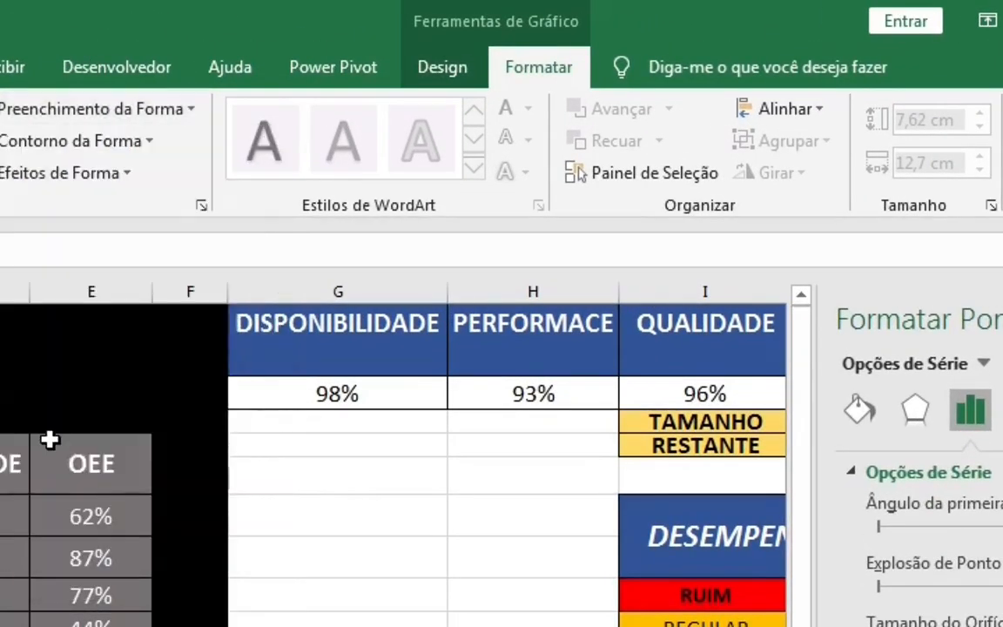
click(148, 142)
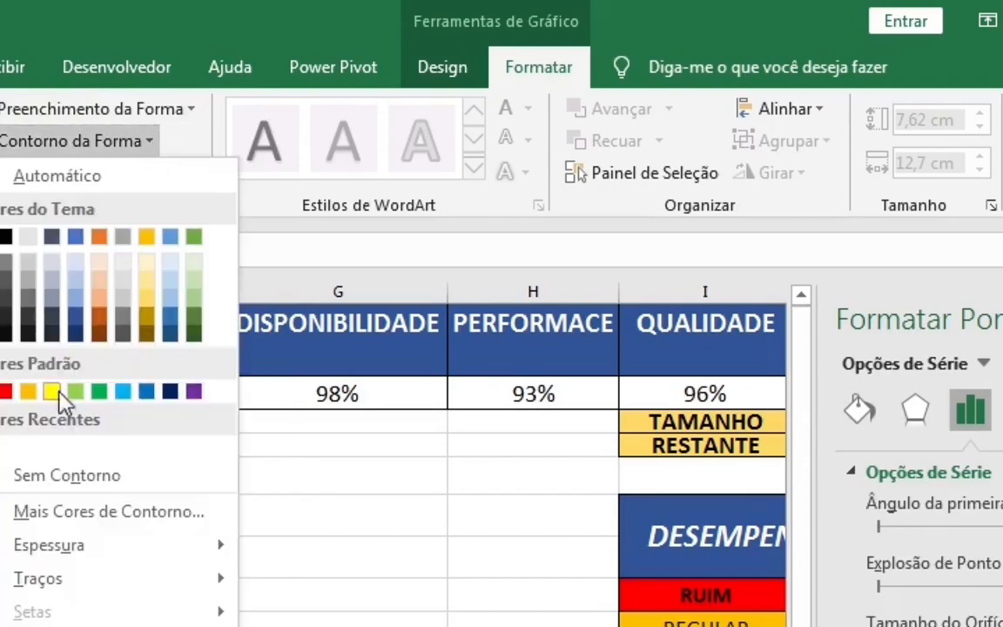
click(26, 475)
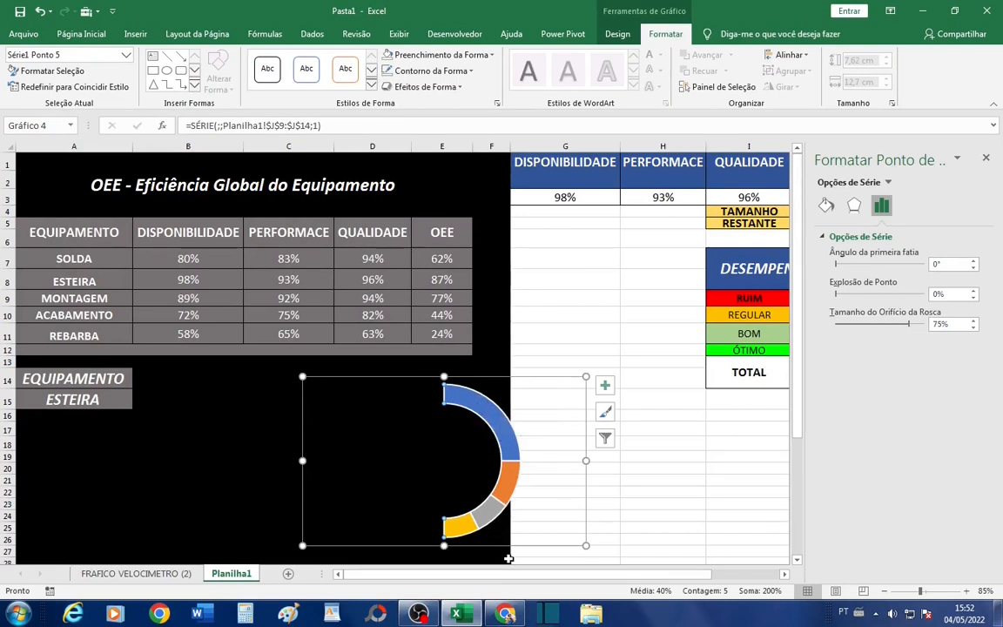
click(617, 456)
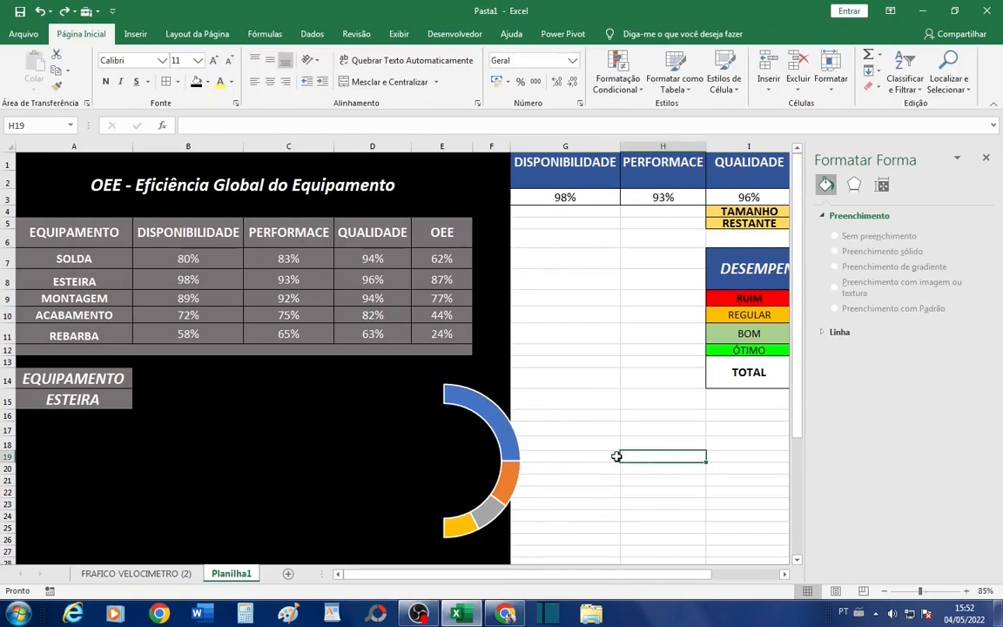
- Shift the doughnut chart to the left so its coloured half ring lies within the black area below the equipment table
click(404, 415)
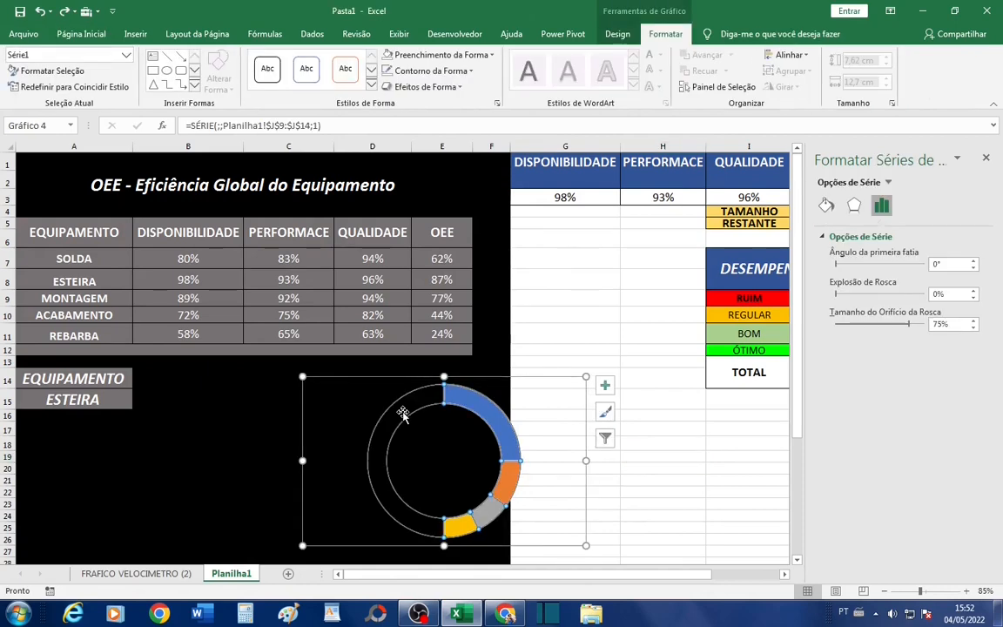
click(642, 455)
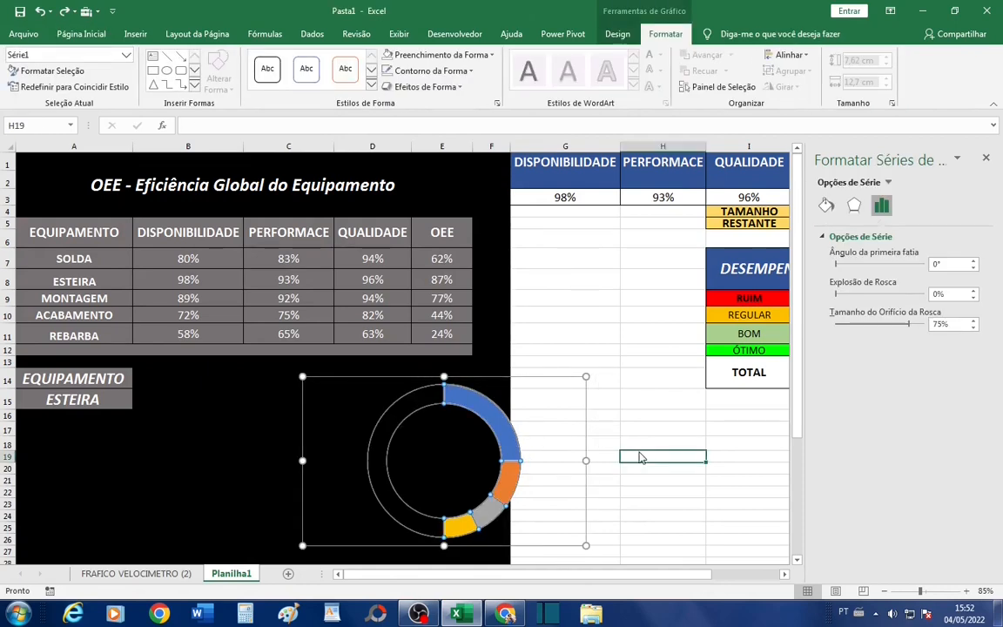
click(416, 419)
drag(341, 443, 291, 444)
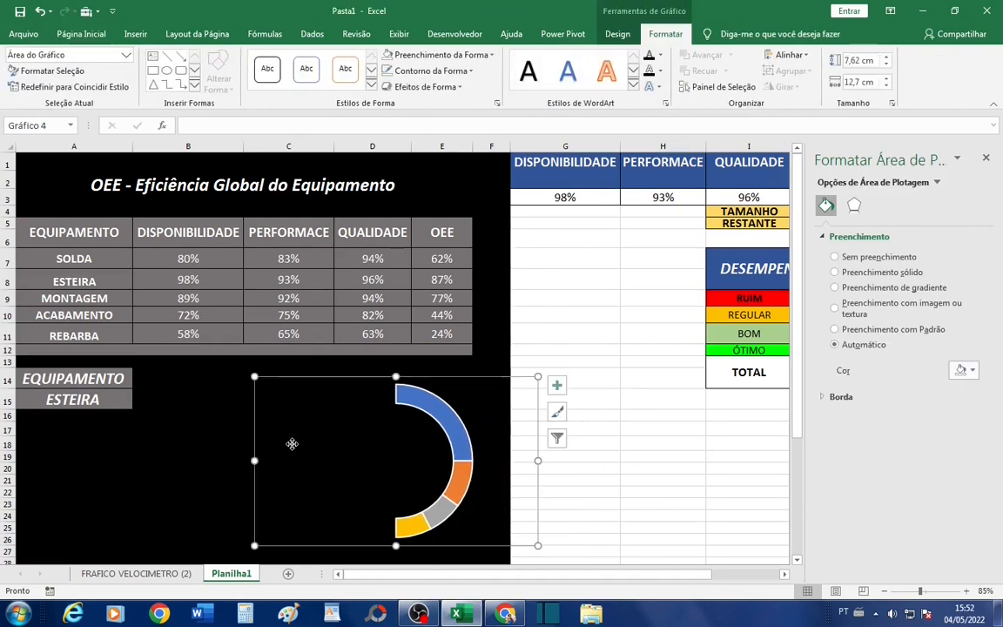
- Rotate the doughnut series by setting its Ângulo da primeira fatia to 270° so the coloured half ring faces upward
click(514, 465)
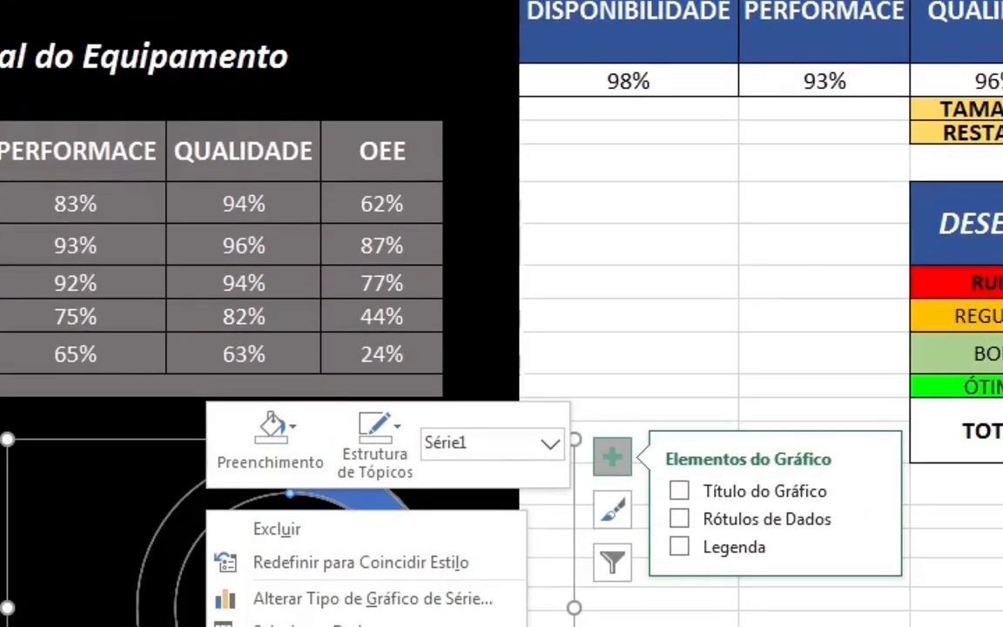
click(418, 546)
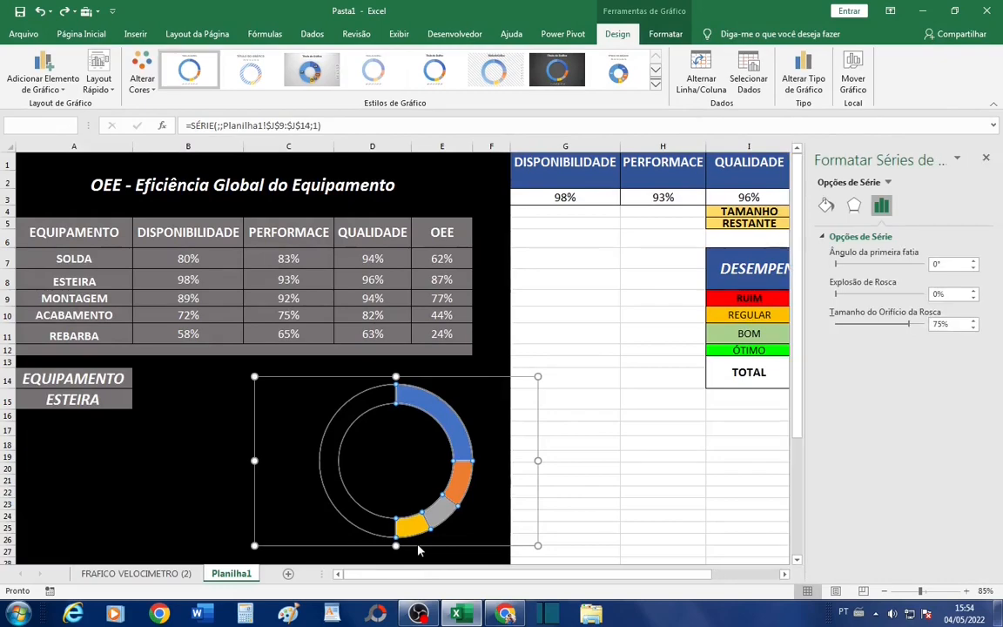
click(557, 384)
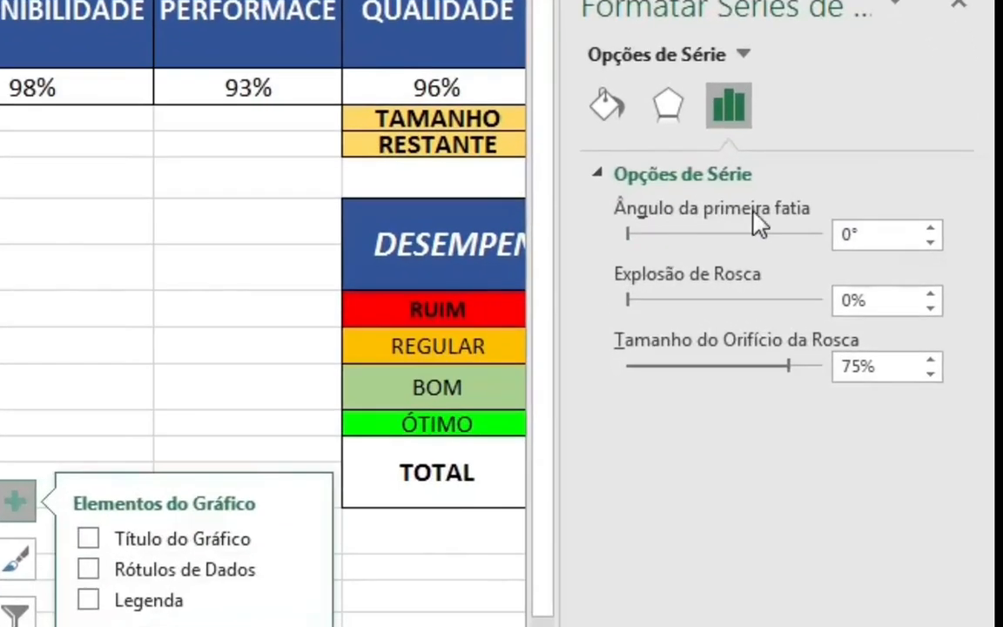
click(875, 236)
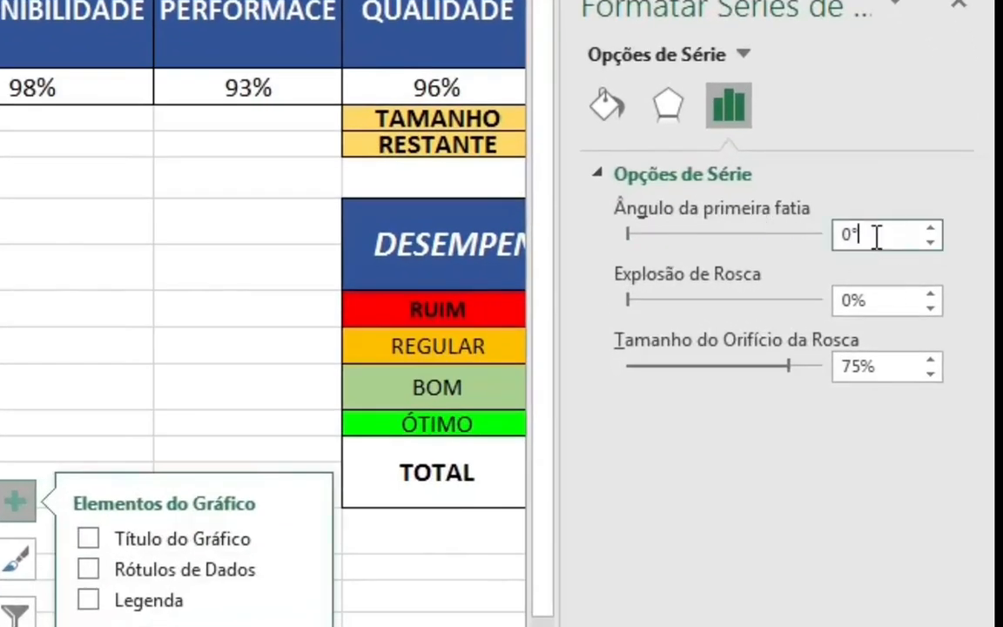
text(27)
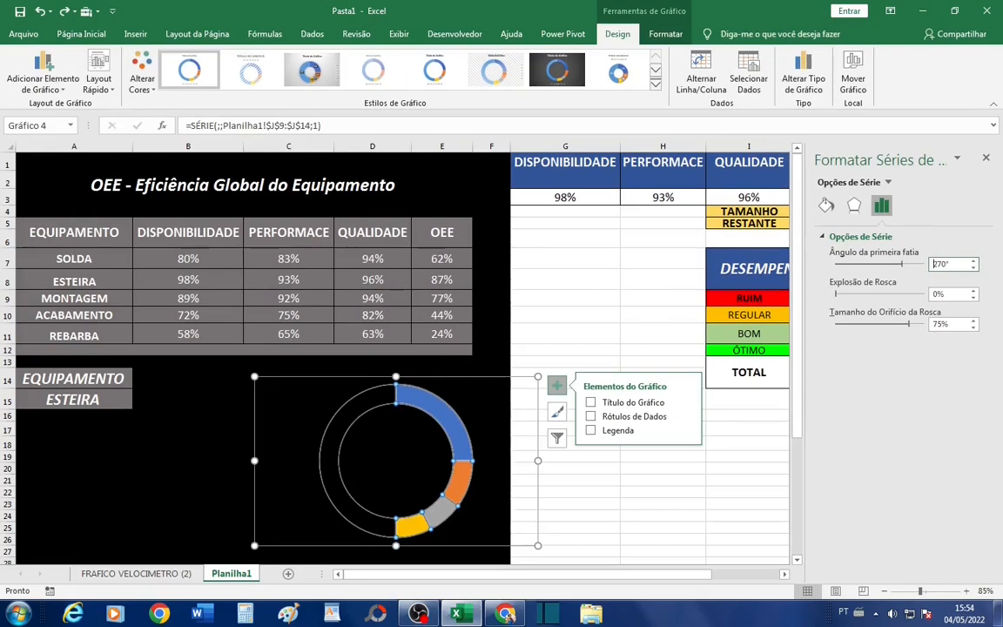
key(Return)
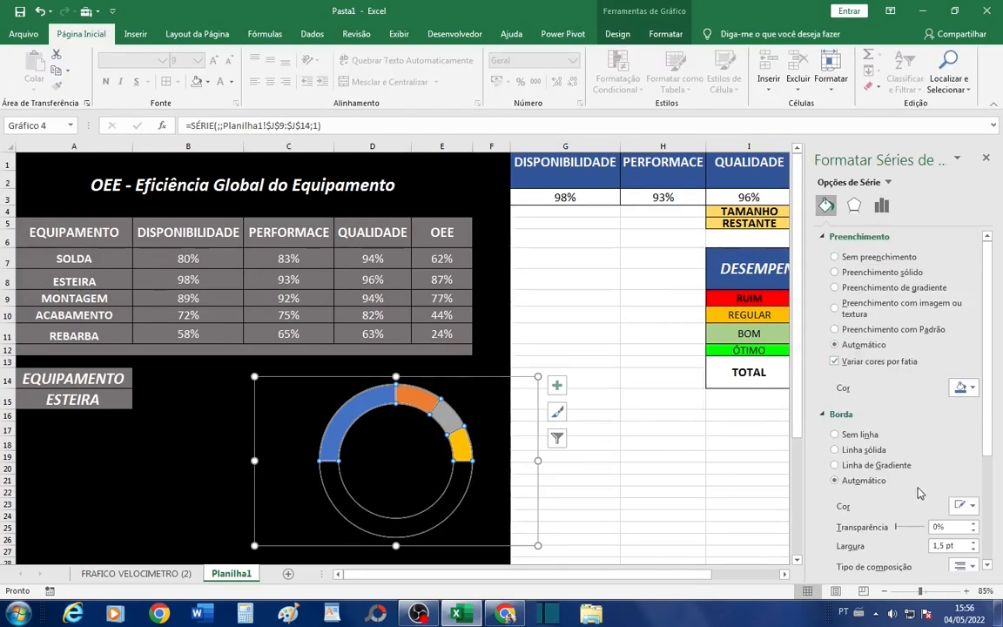
- Fill the doughnut's first, blue slice with standard red to match the RUIM band
click(363, 409)
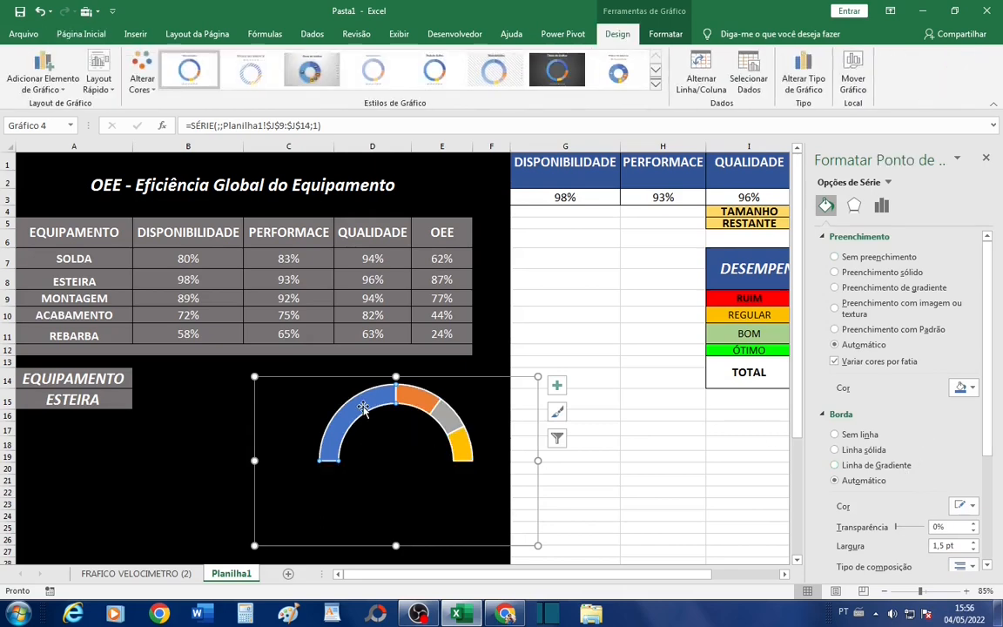
scroll(664, 301, right, 3)
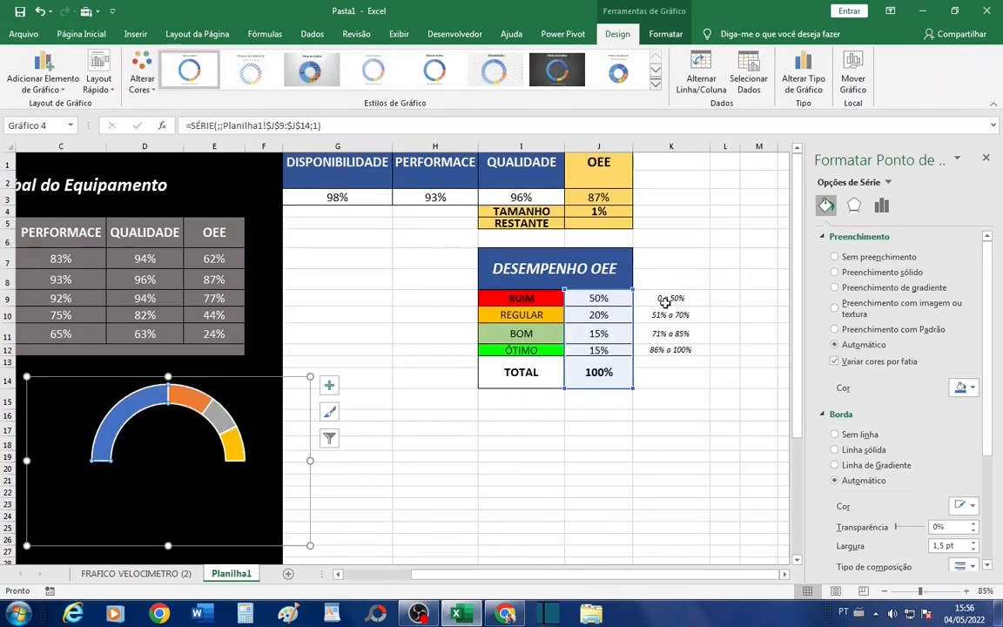
click(963, 387)
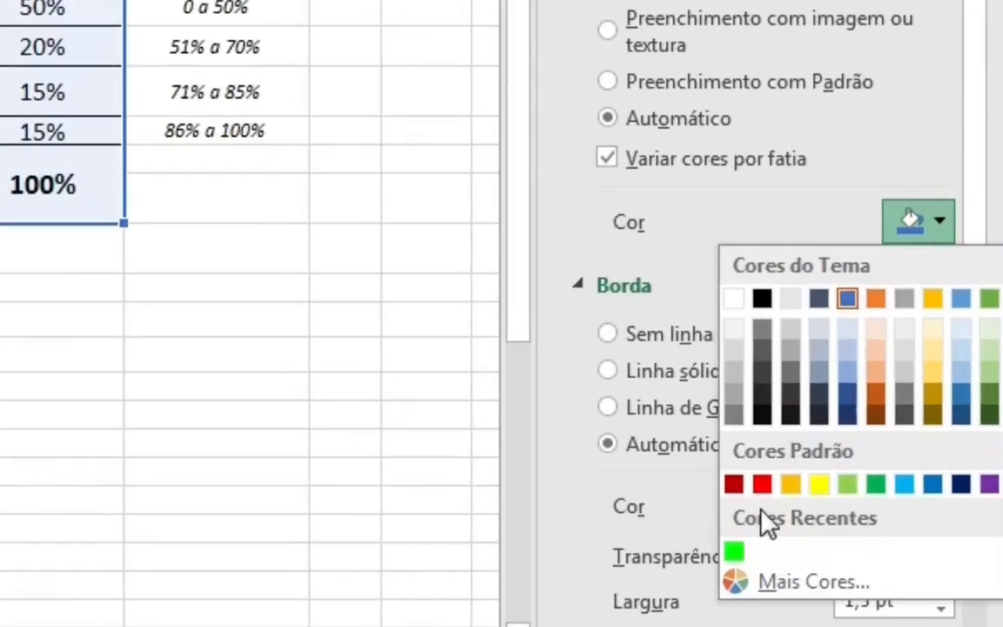
click(830, 490)
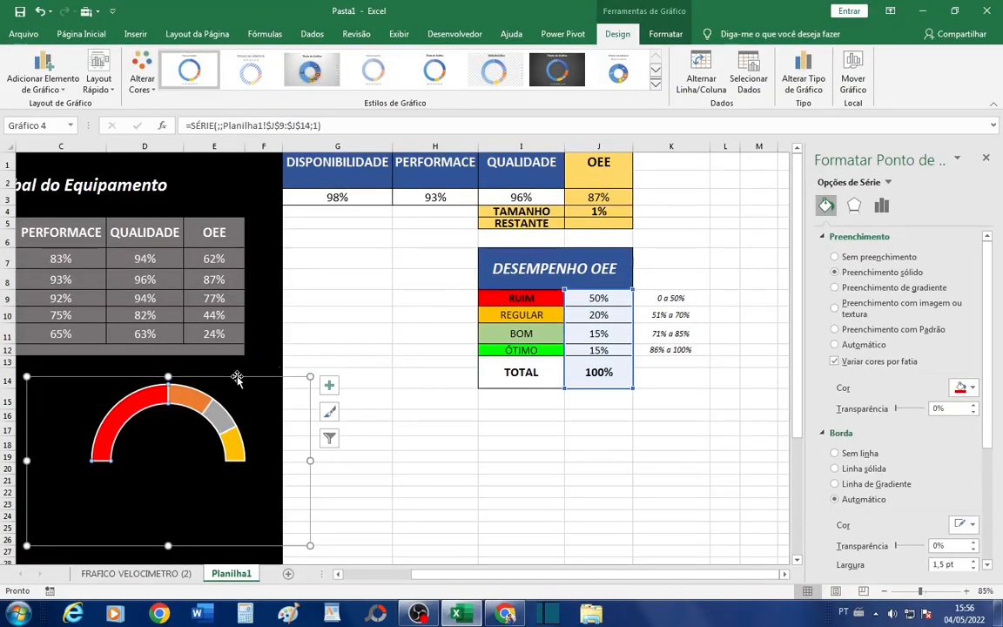
- Fill the doughnut's second slice with a custom, slightly darkened shade of standard orange-gold for the REGULAR band
click(187, 399)
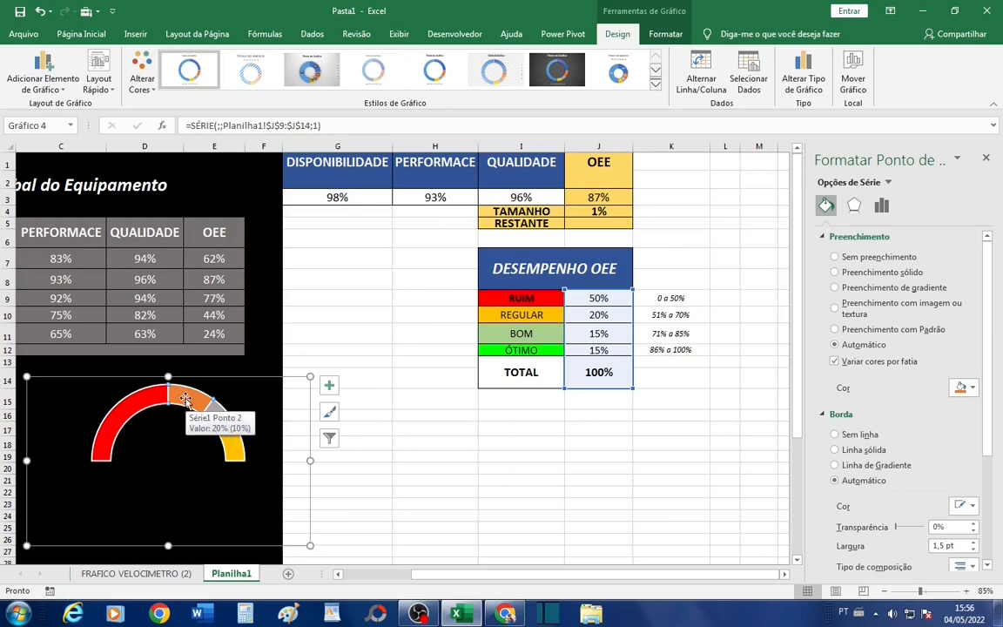
click(972, 389)
click(972, 417)
click(965, 388)
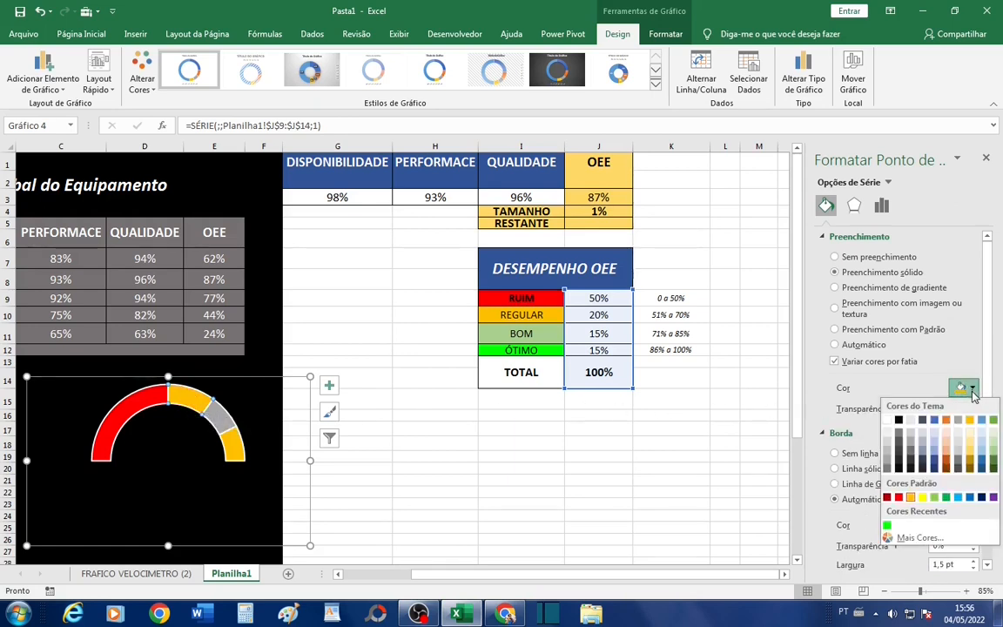
click(919, 537)
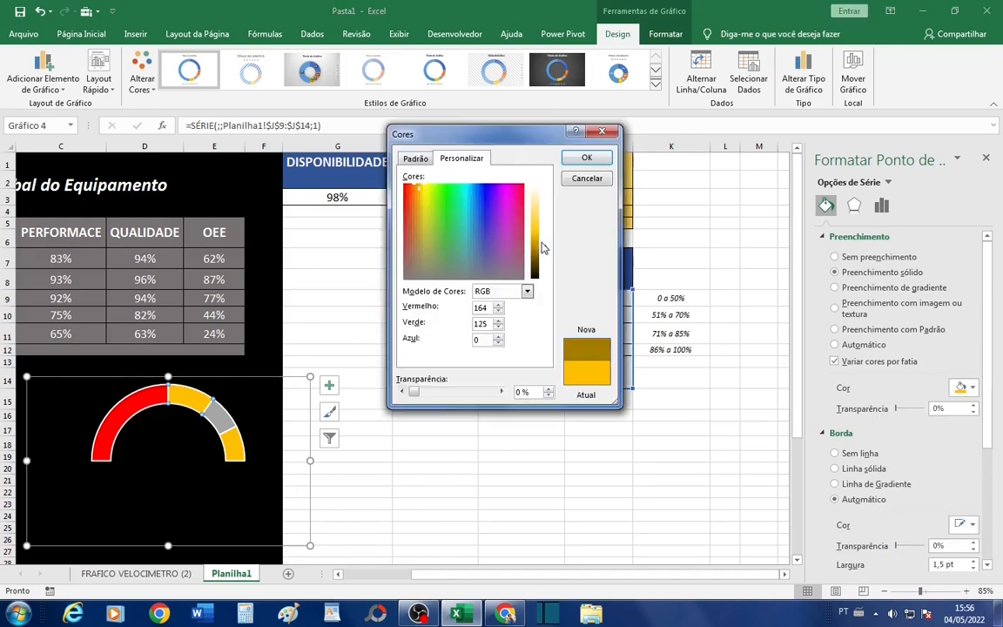
drag(542, 248, 540, 241)
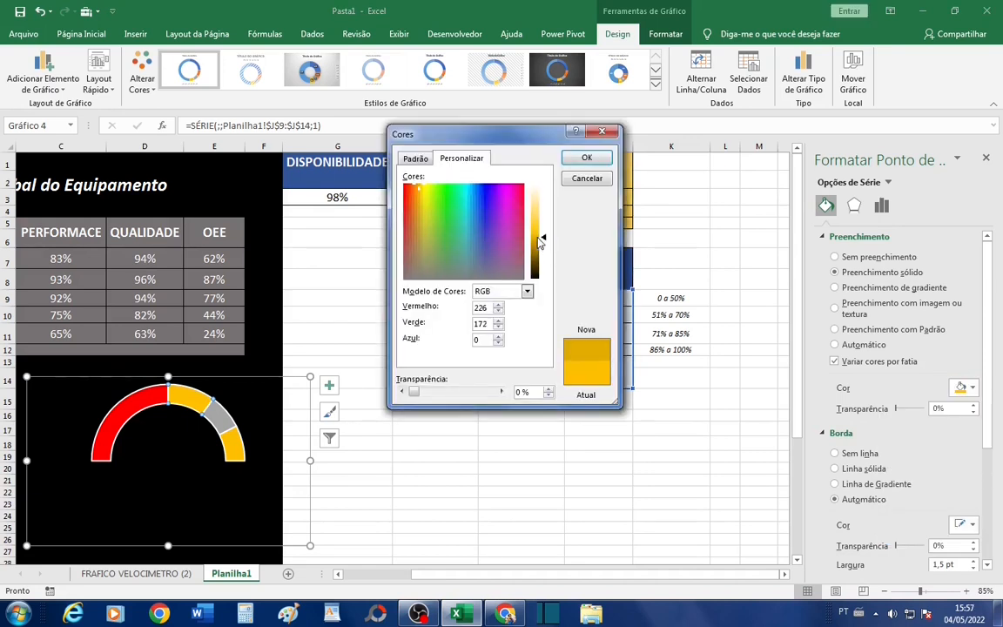
drag(542, 242, 540, 232)
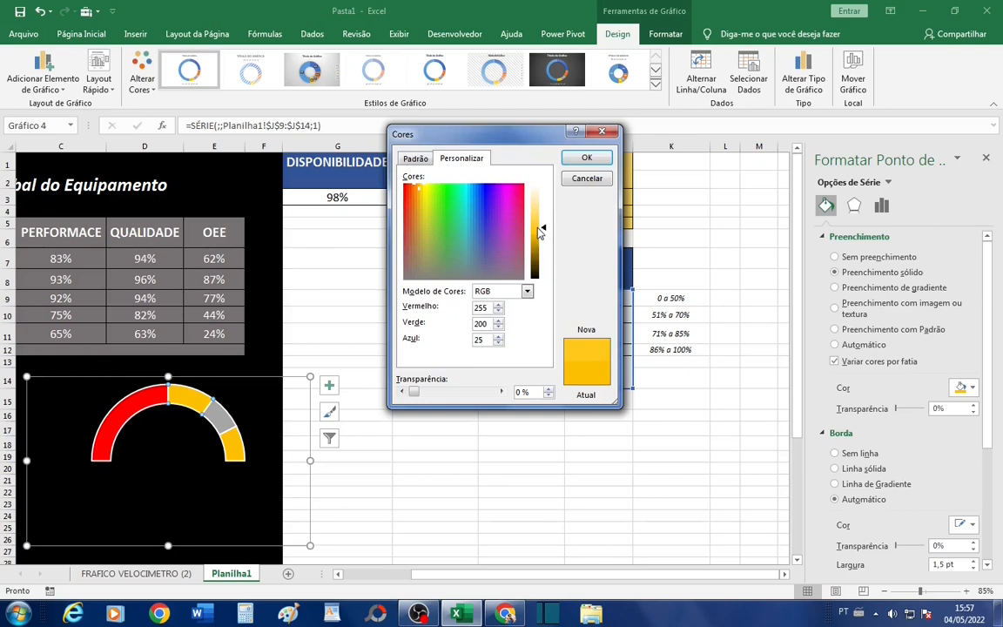
click(582, 158)
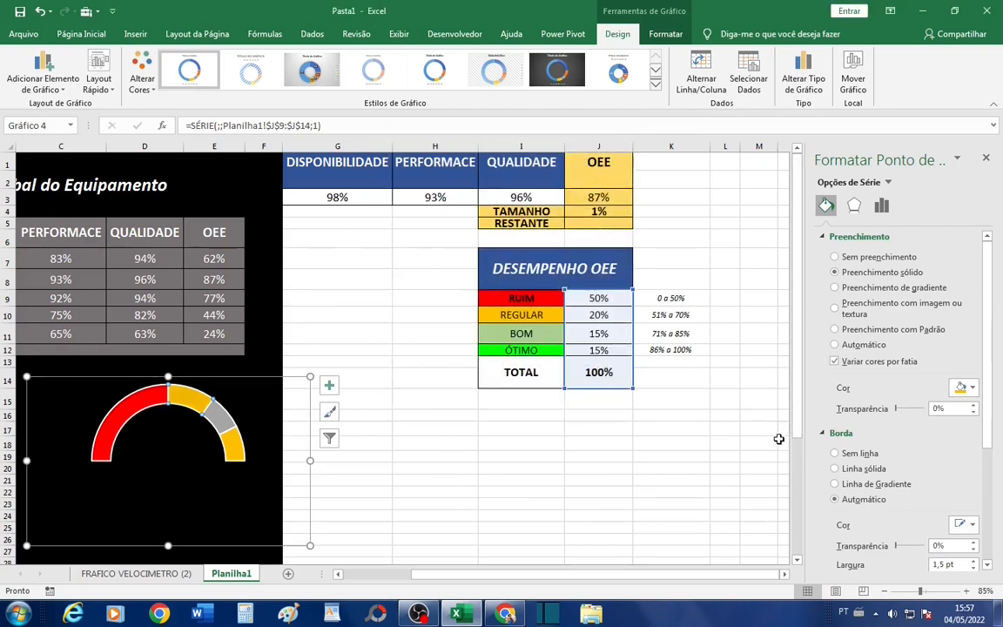
- Fill the doughnut's third, grey slice with standard light green for the BOM band
click(222, 423)
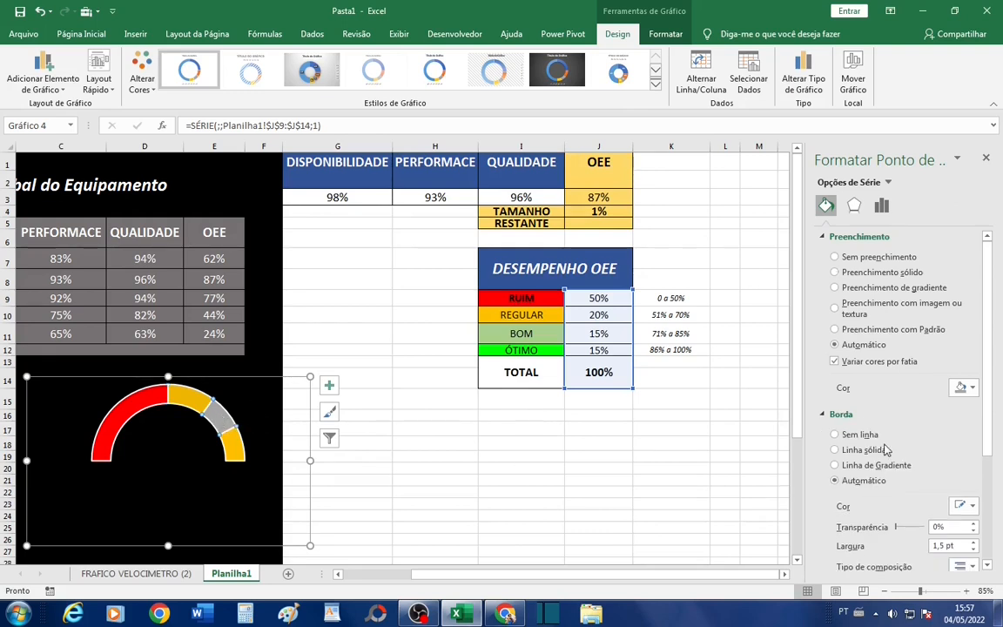
click(965, 388)
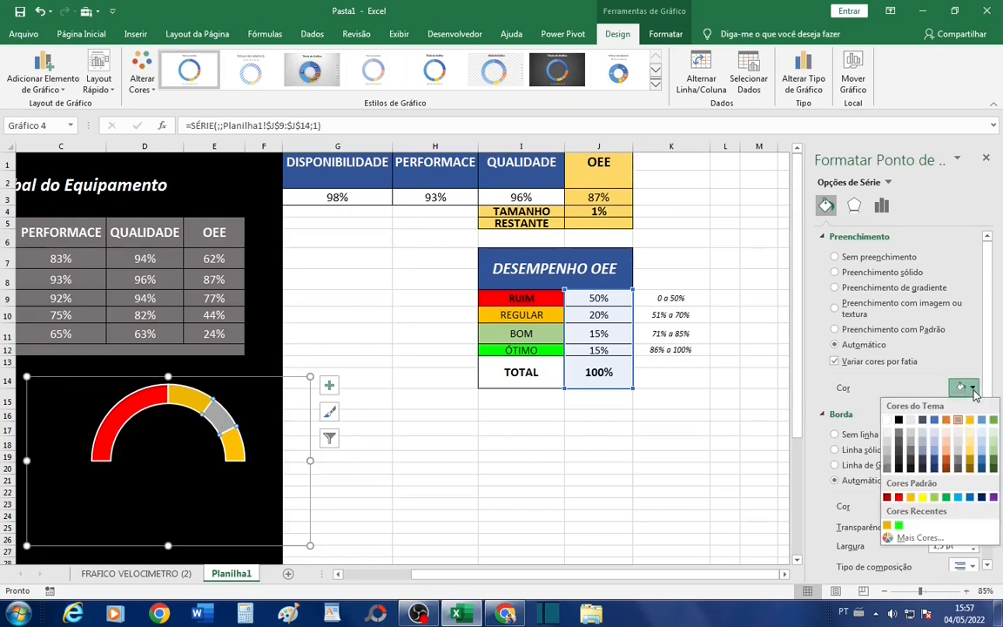
click(934, 498)
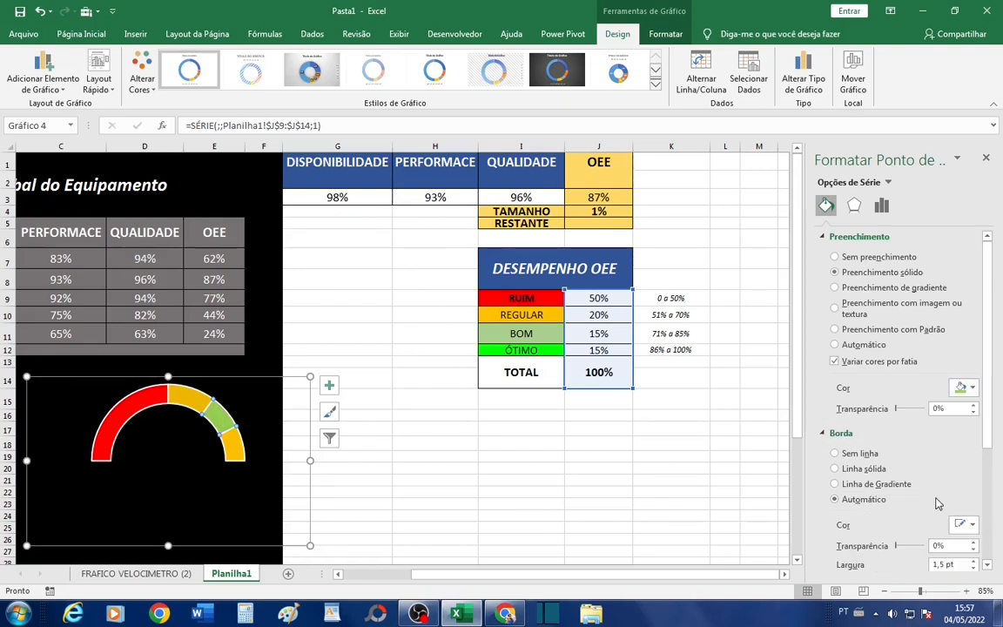
- Fill the doughnut's last visible slice with the recently used bright green of the ÓTIMO band, and close the formatting options
click(232, 445)
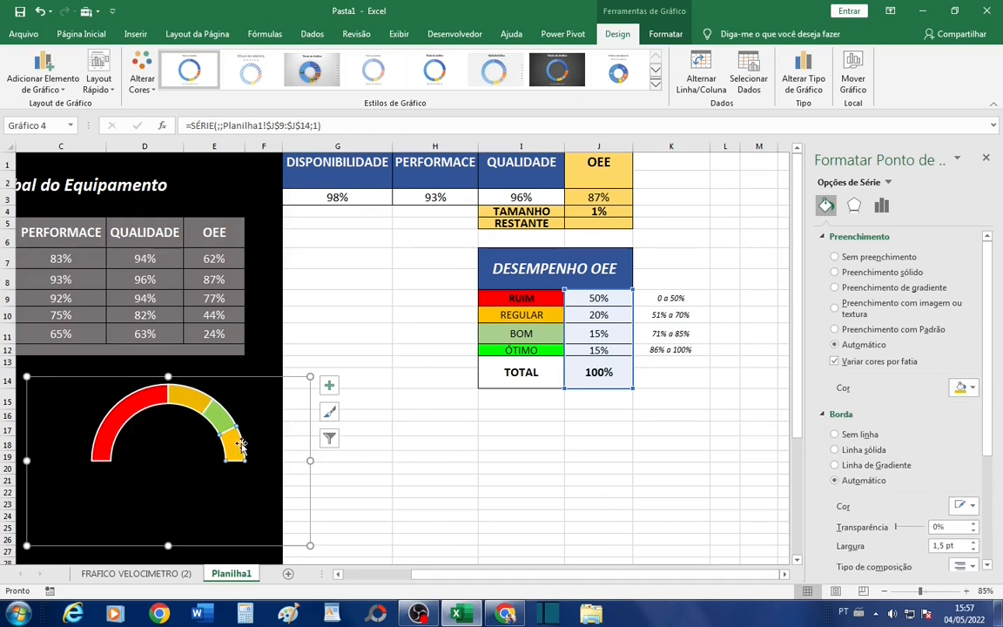
click(972, 388)
click(902, 526)
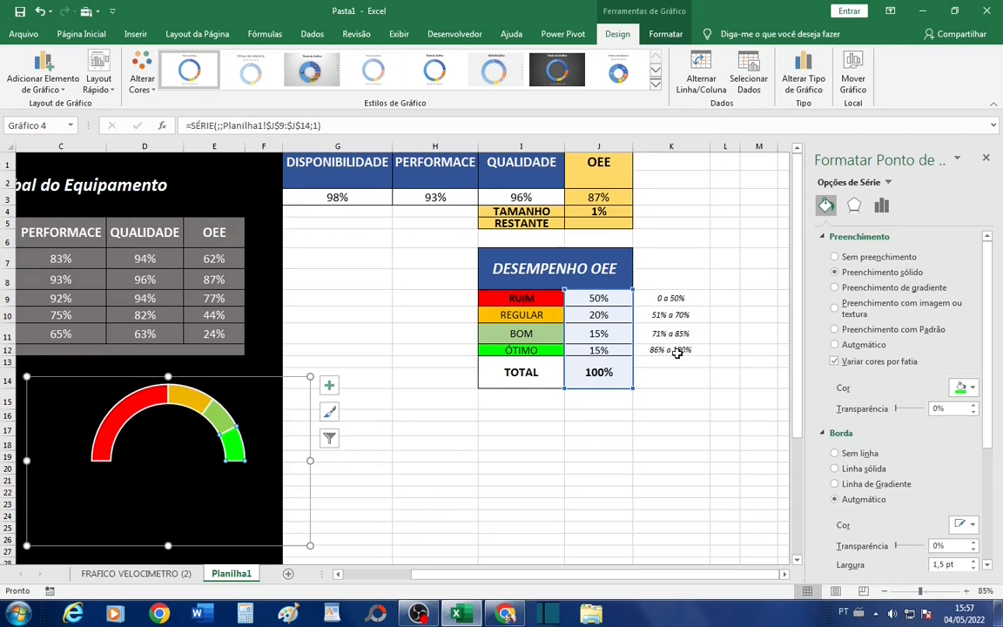
click(987, 159)
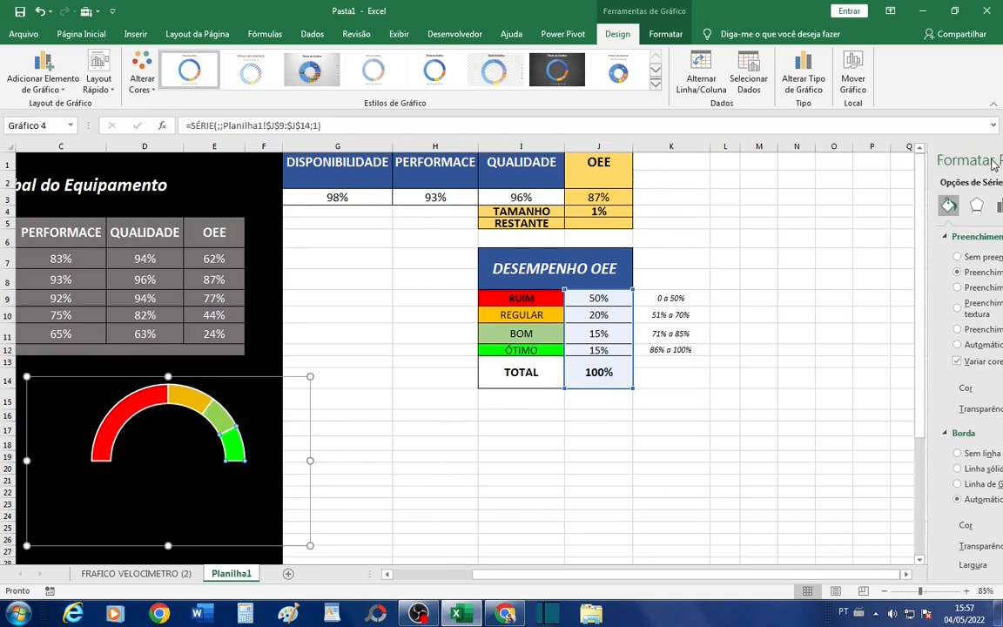
click(393, 464)
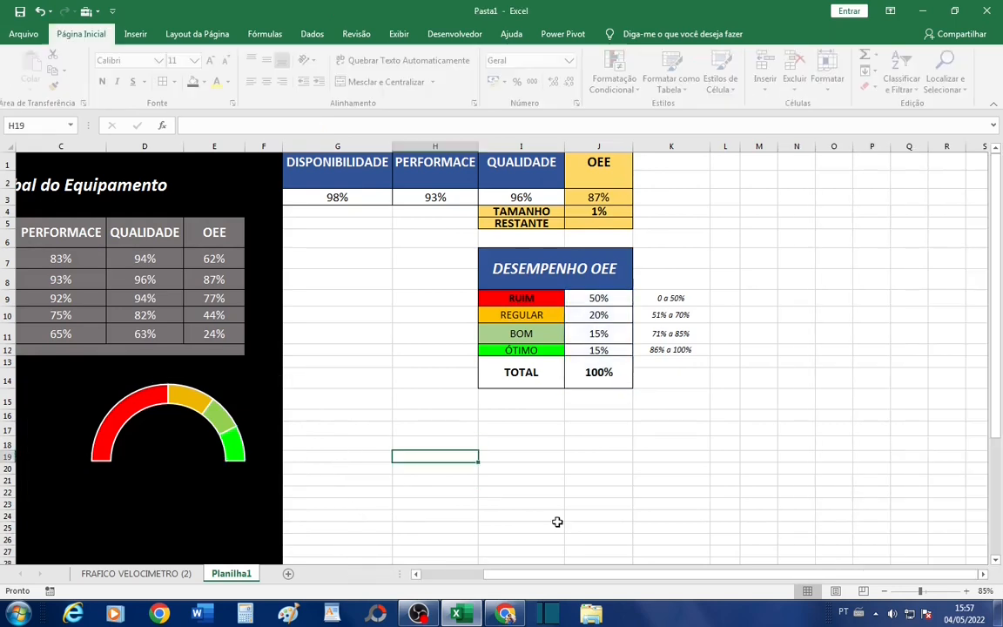
- Move the doughnut chart slightly left so its entire frame fits inside the black area below the equipment table
drag(568, 582, 528, 581)
click(170, 419)
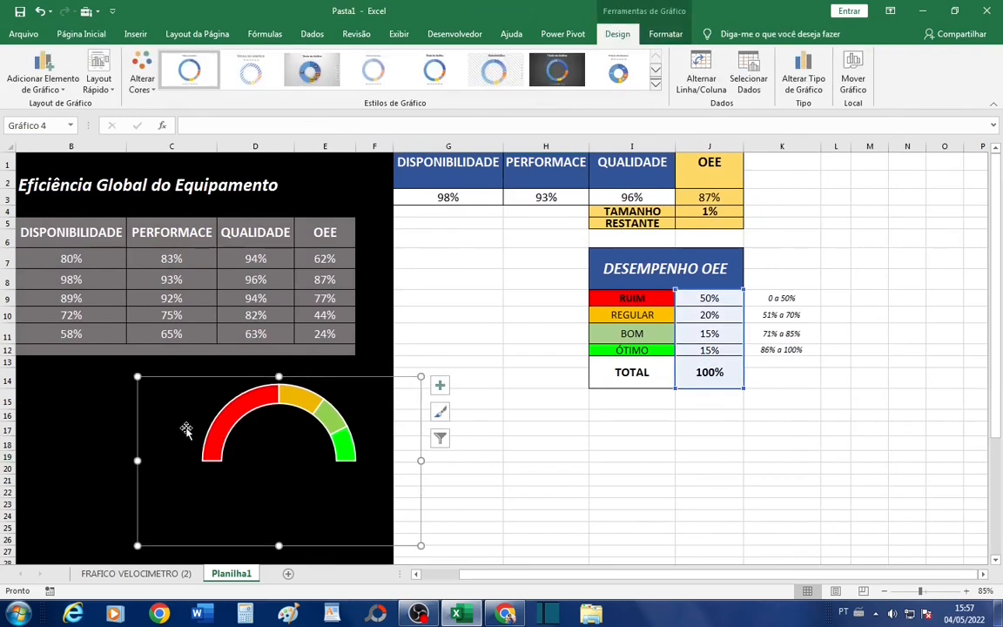
drag(179, 393, 150, 392)
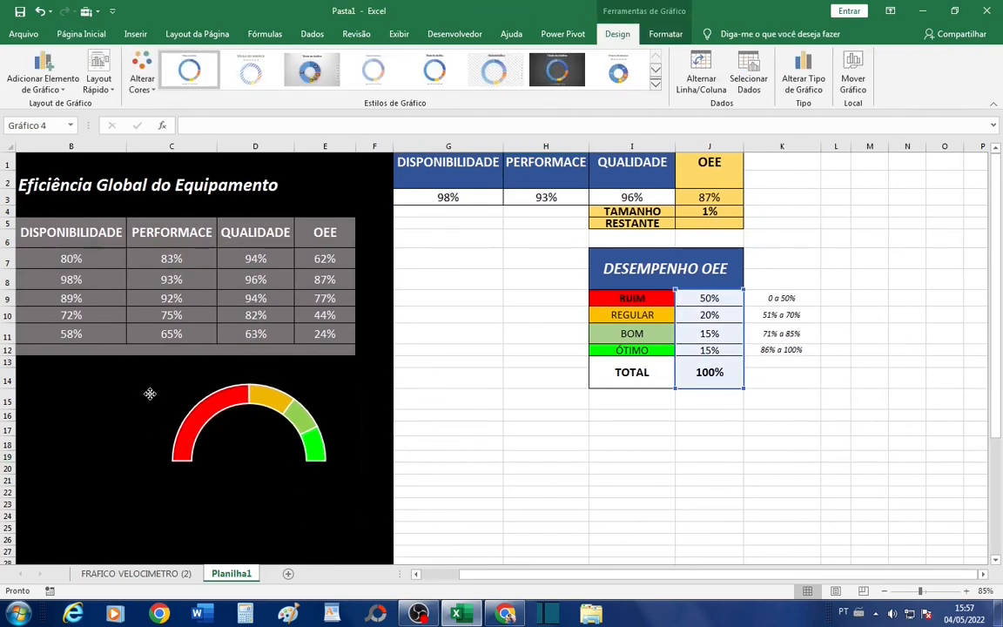
drag(542, 577, 507, 577)
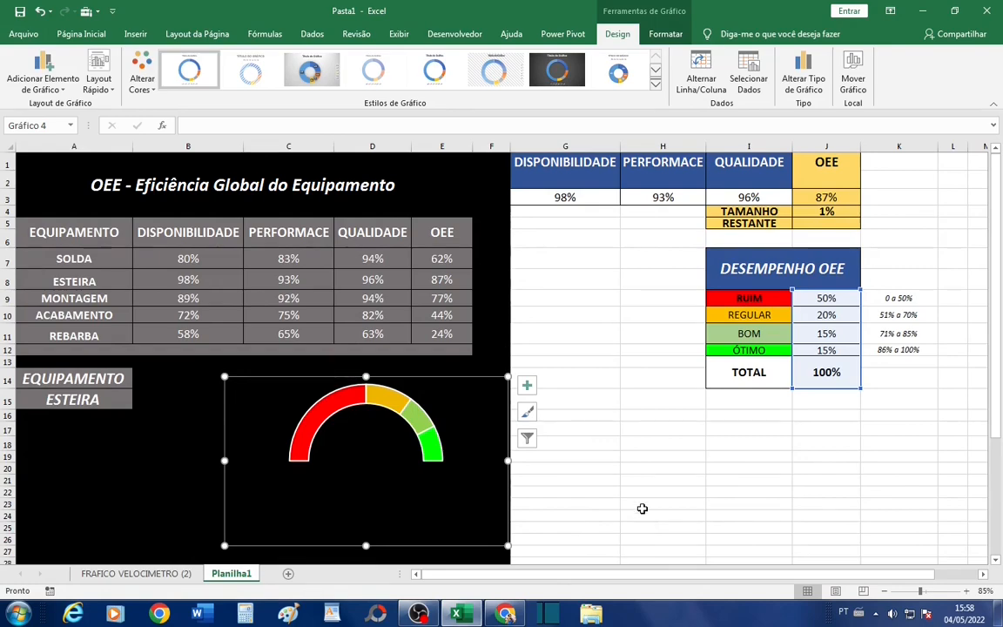
- Review the helper cells for DISPONIBILIDADE, PERFORMACE, QUALIDADE and OEE together with the TAMANHO and RESTANTE rows
drag(522, 157, 852, 220)
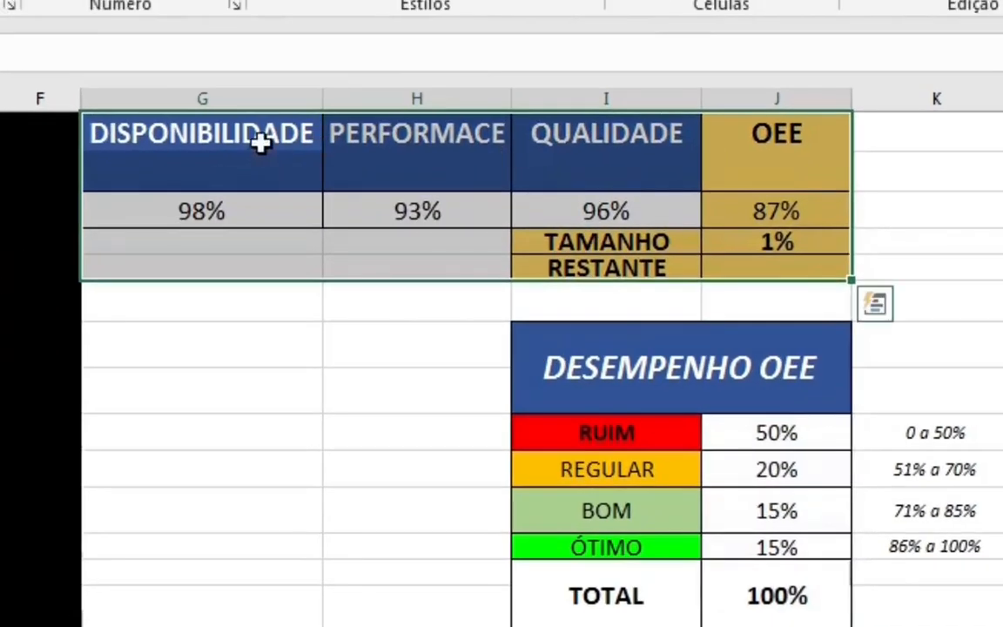
drag(259, 139, 262, 228)
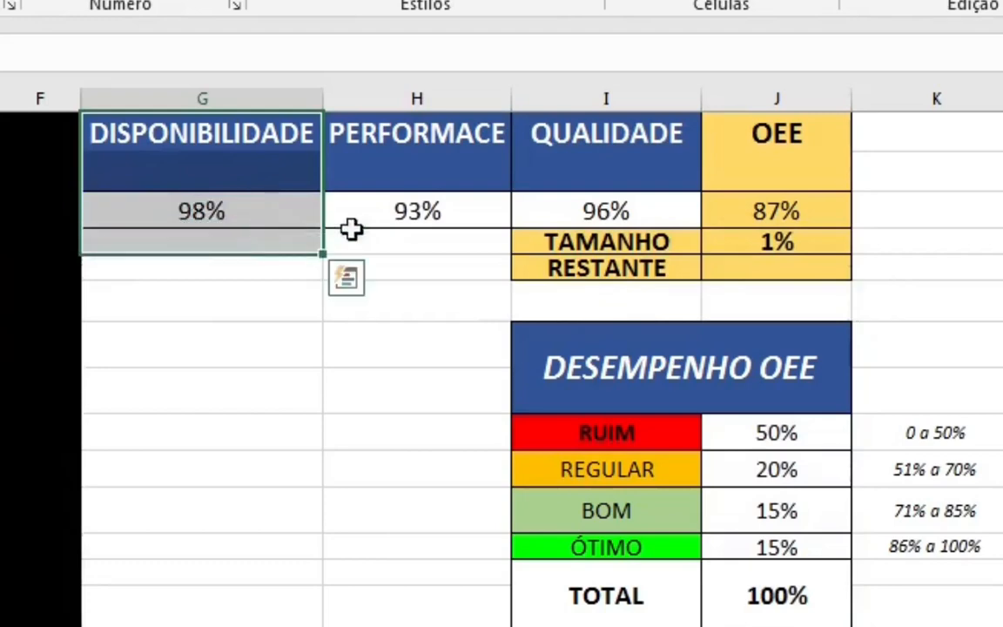
click(428, 138)
drag(428, 139, 433, 209)
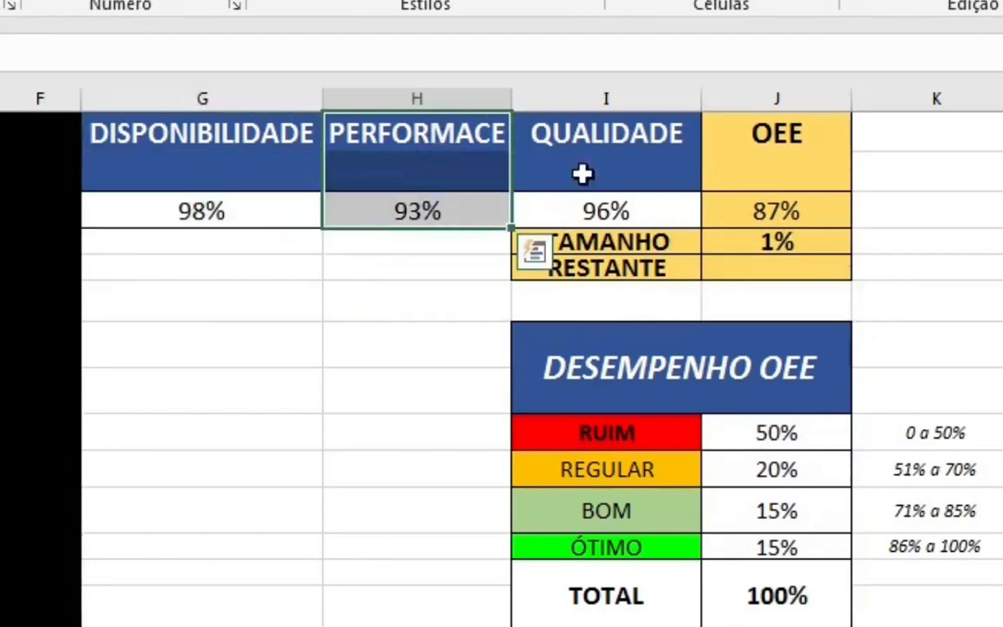
drag(619, 137, 626, 210)
drag(781, 138, 786, 209)
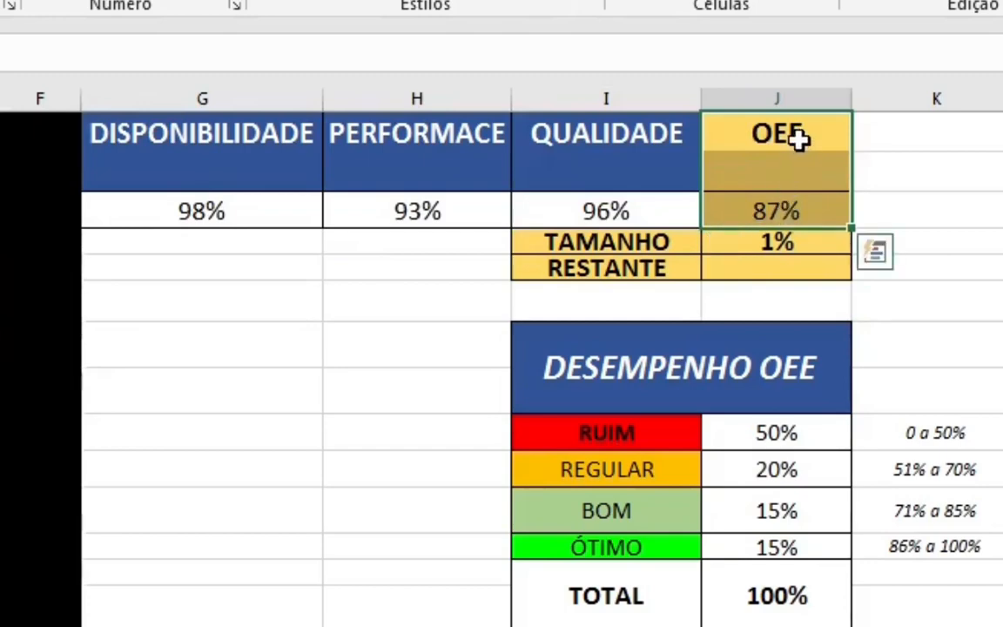
drag(609, 240, 803, 247)
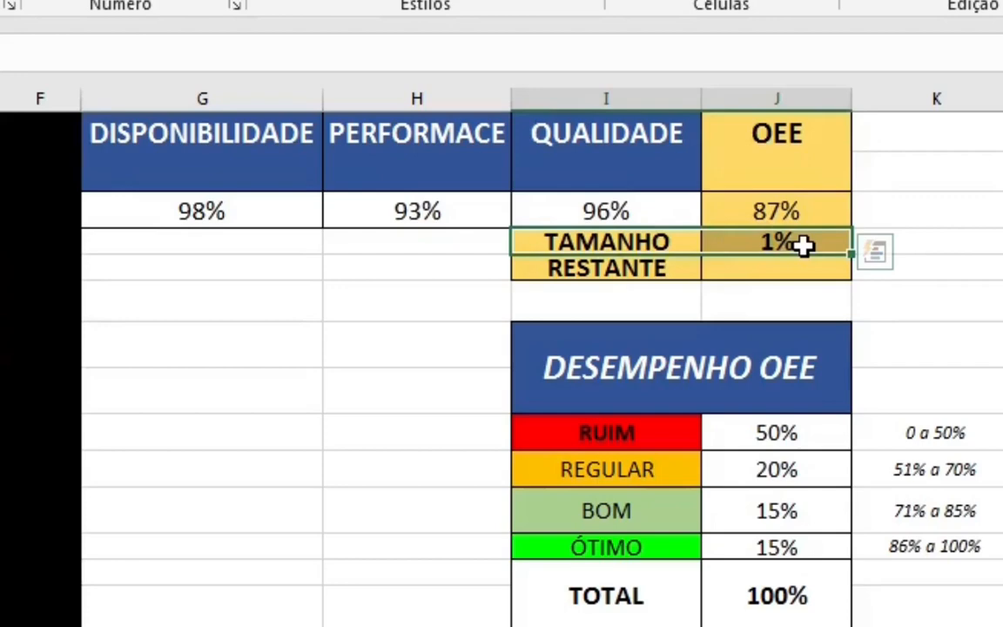
drag(577, 264, 813, 269)
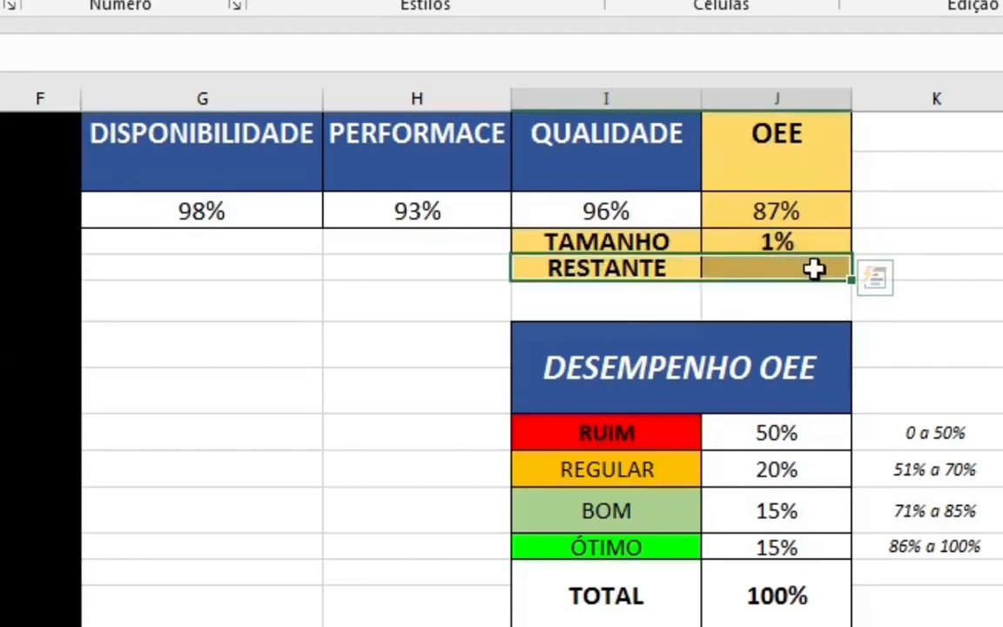
- Enter the formula =100%-SOMA(J3:J4) in the RESTANTE value cell
click(769, 265)
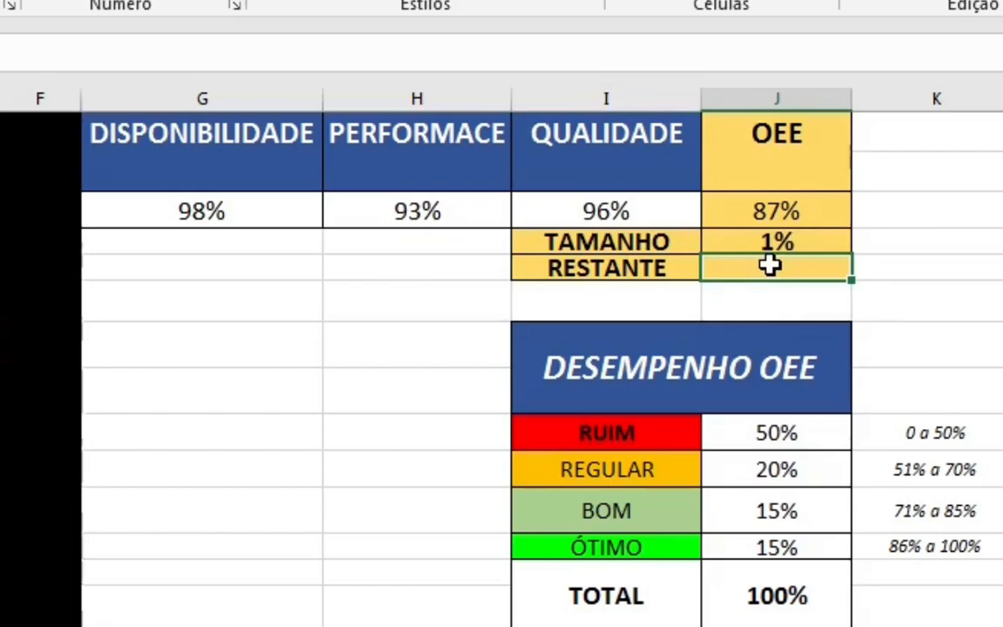
text(=100)
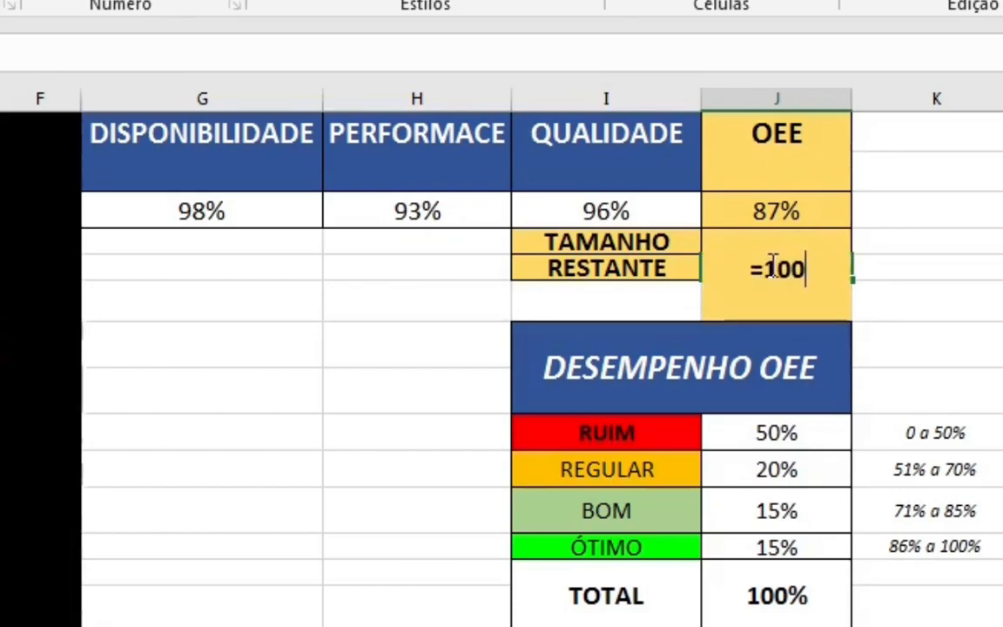
text(%-)
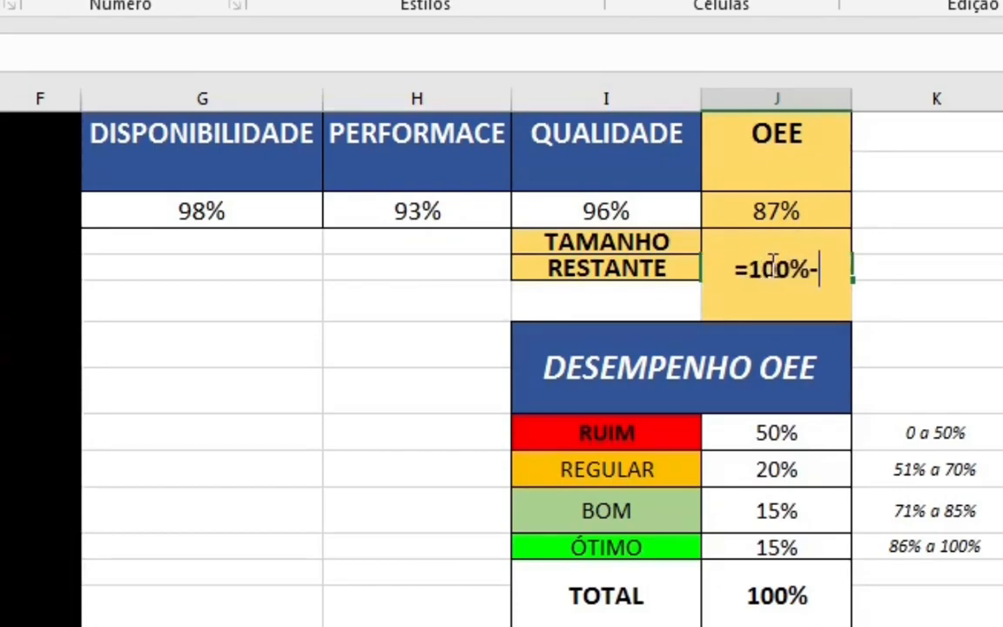
text(SO)
key(Tab)
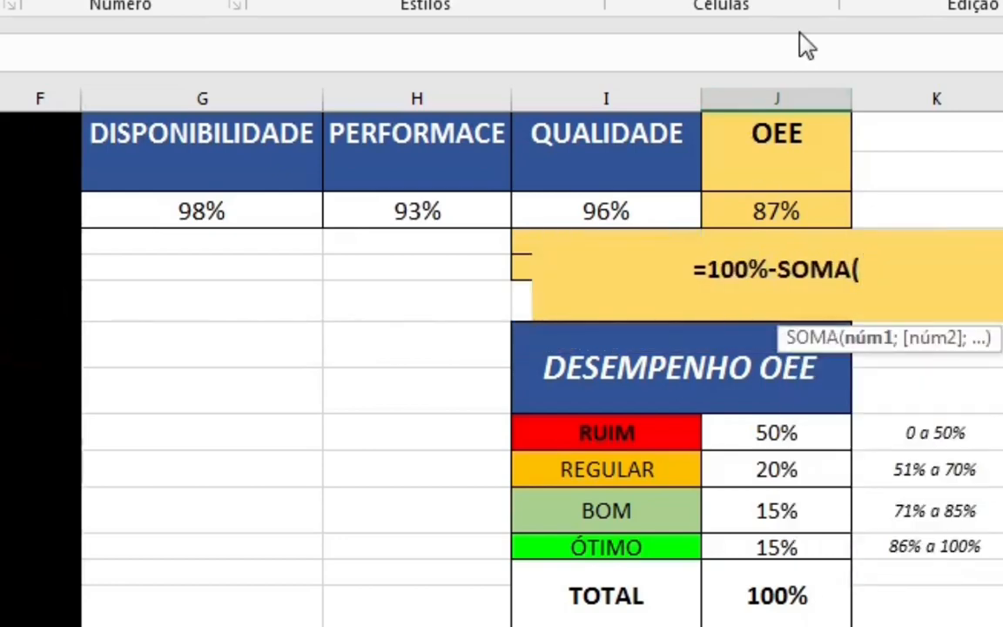
drag(786, 206, 791, 245)
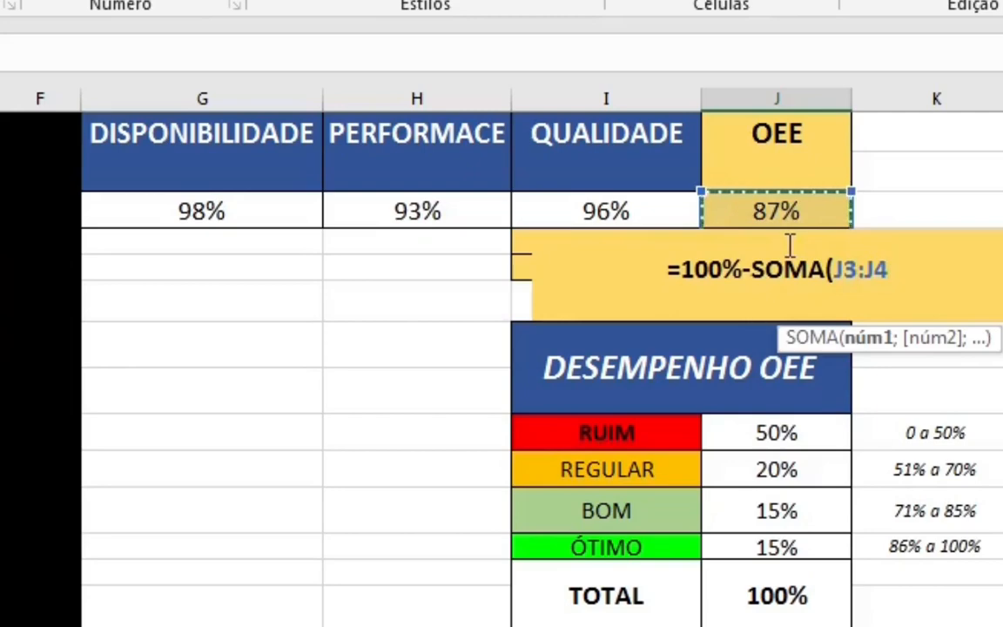
text(()
key(BackSpace)
text())
key(Return)
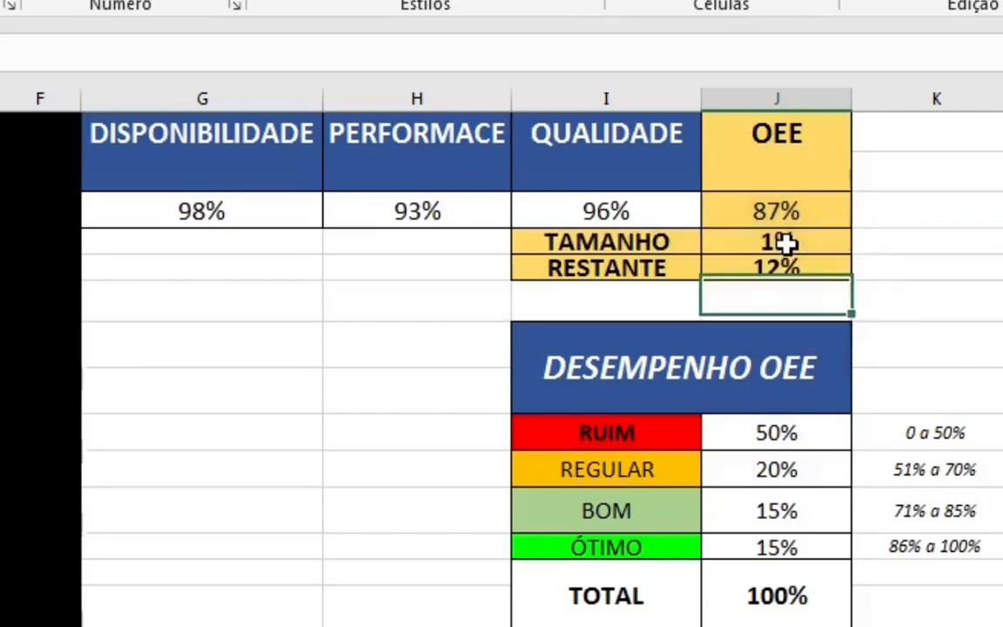
click(788, 259)
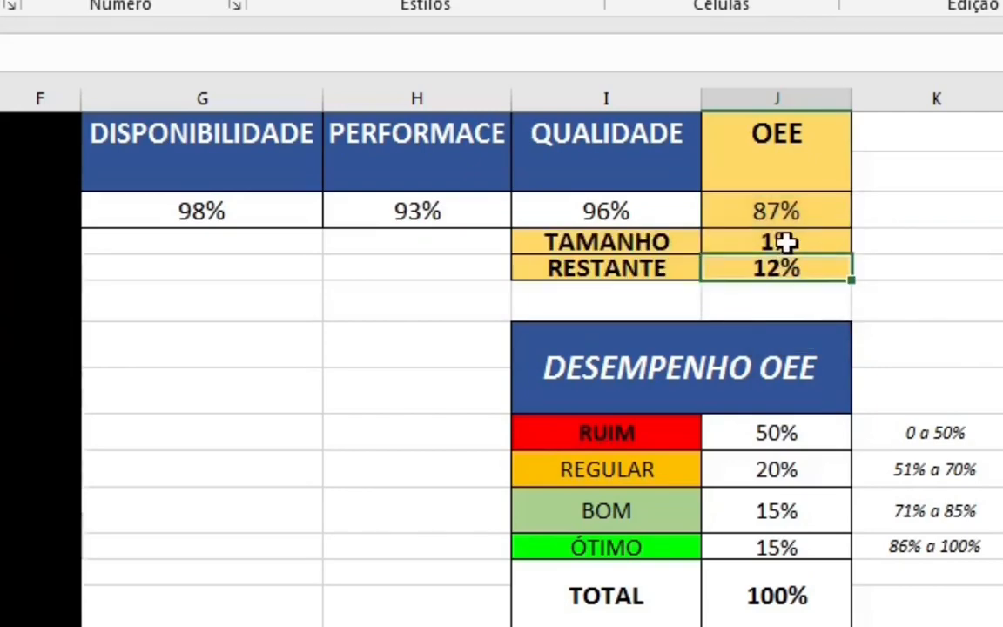
- Insert a 2D pie chart from the OEE, TAMANHO and RESTANTE values in J3:J5 and move it over the half-doughnut
drag(799, 212, 801, 270)
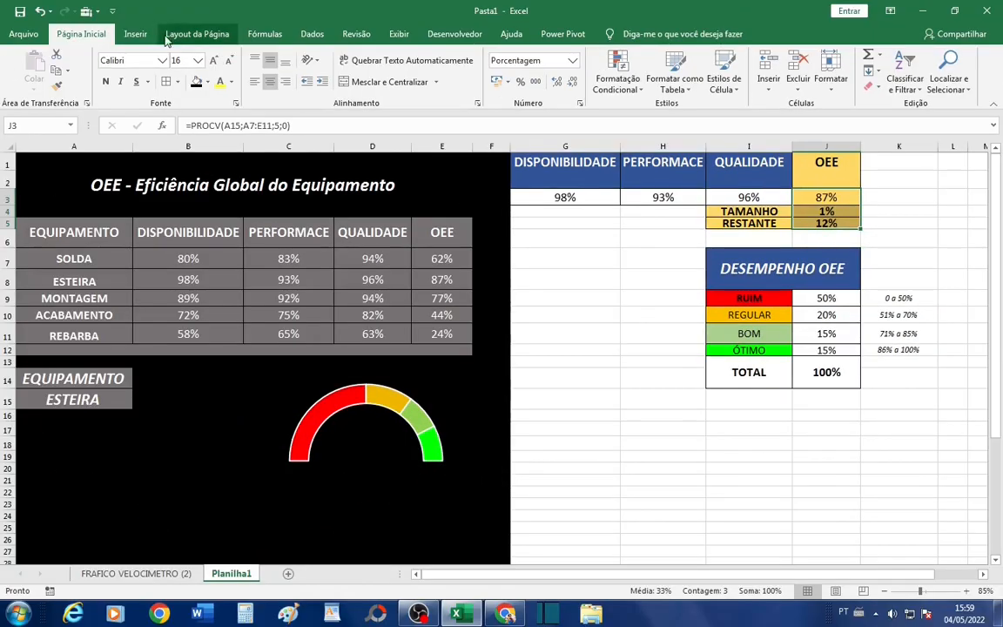
click(135, 33)
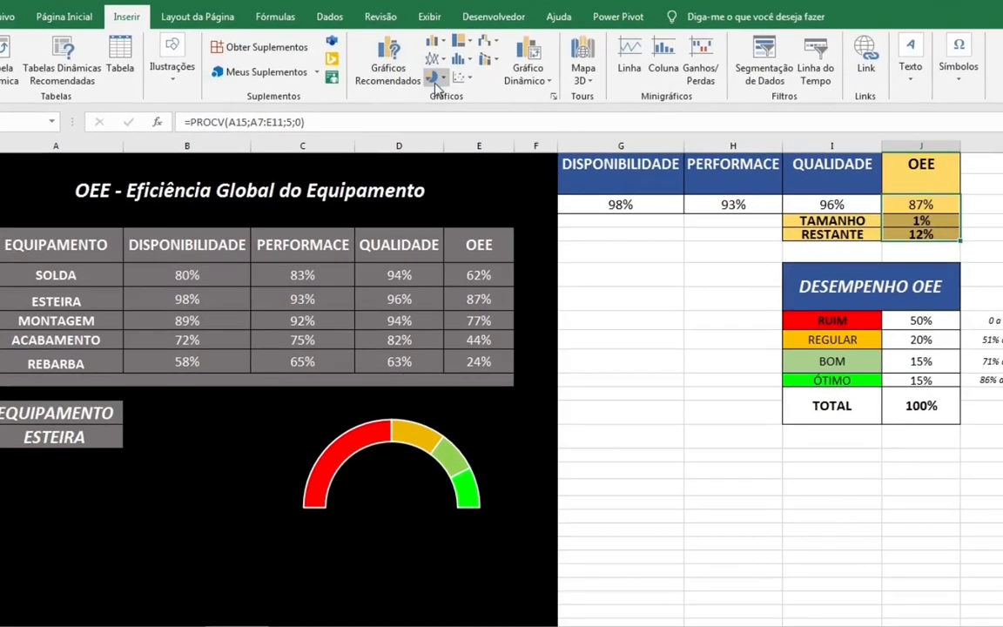
click(443, 78)
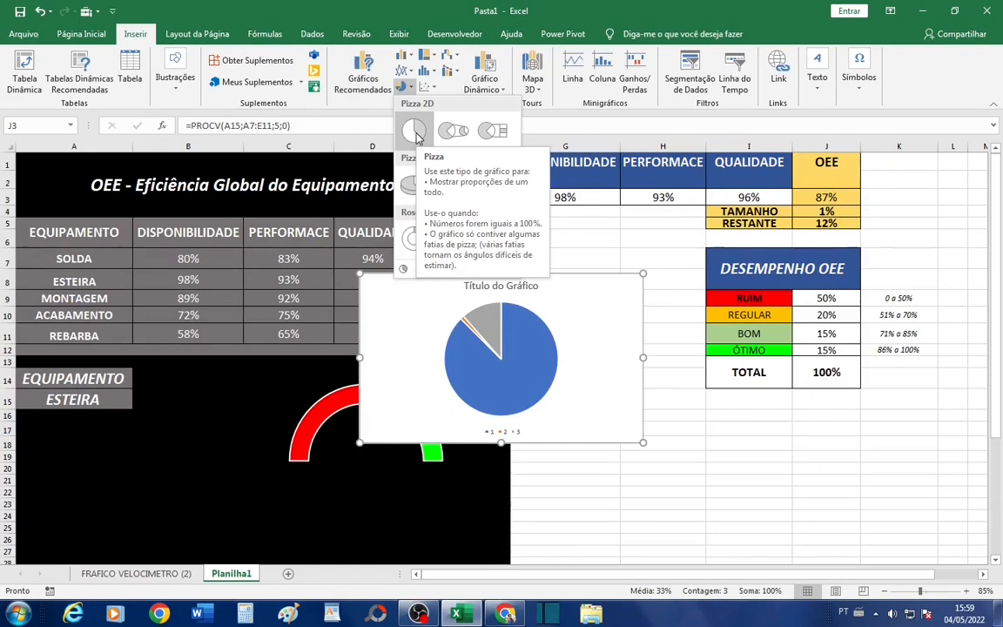
click(416, 132)
drag(615, 394, 510, 495)
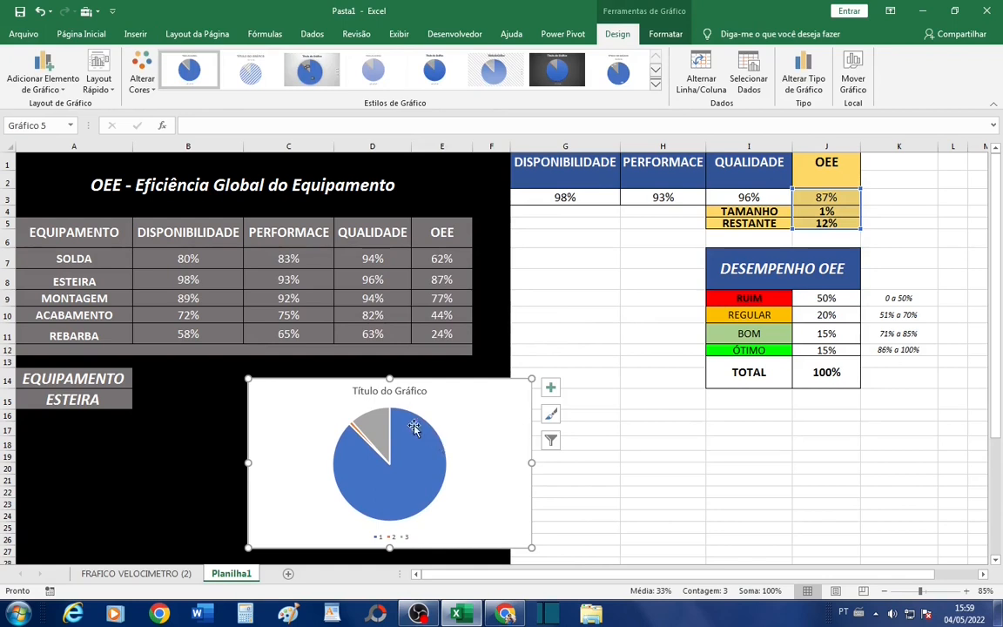
- Delete the title and legend of the new pie chart
click(409, 392)
key(Delete)
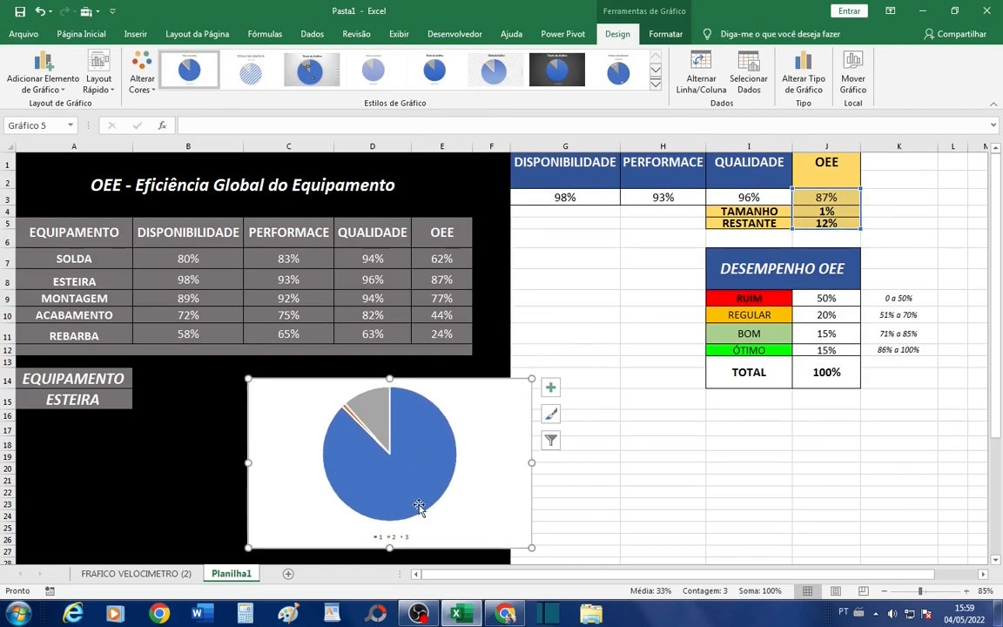
click(407, 539)
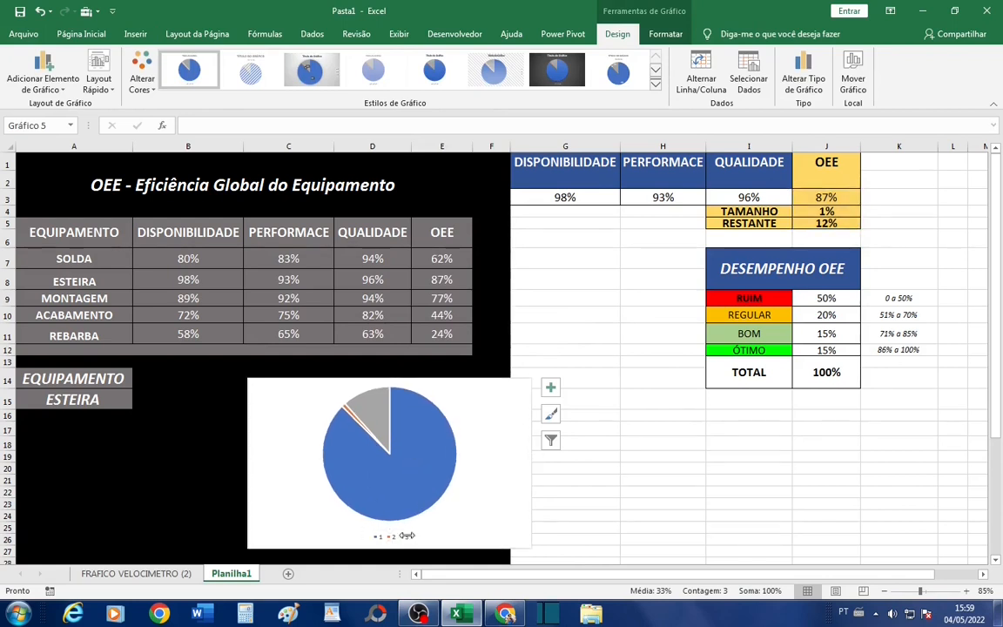
key(Delete)
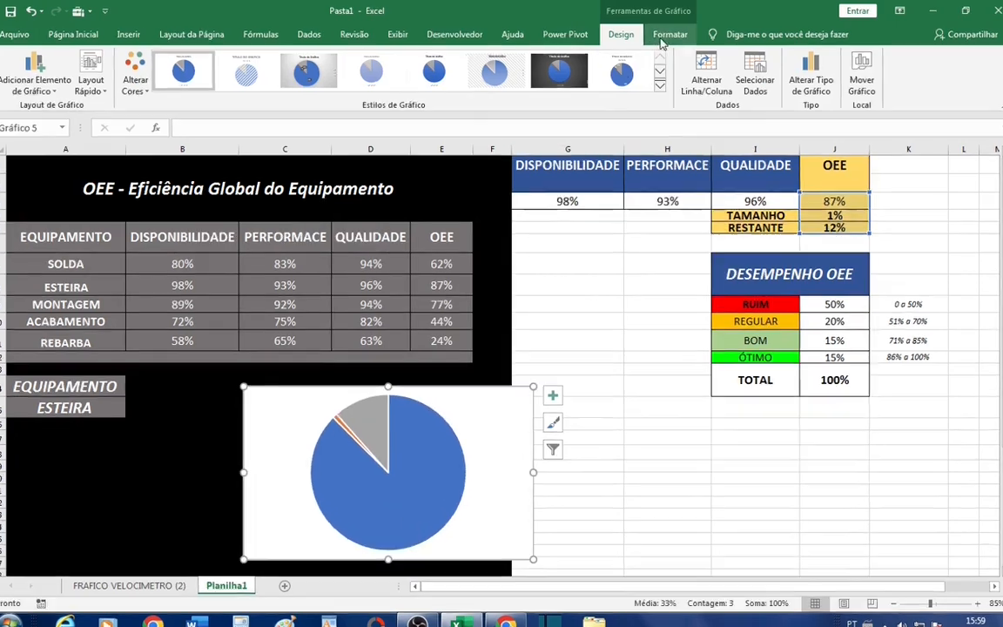
- Give the pie chart's area no fill and no outline so the half-doughnut behind it shows through
click(665, 34)
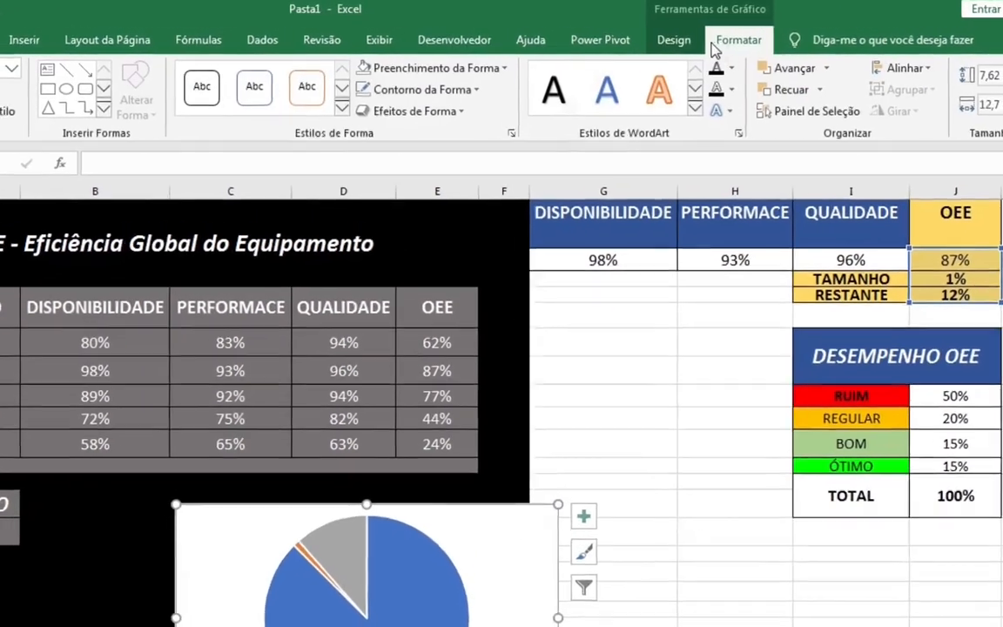
click(491, 55)
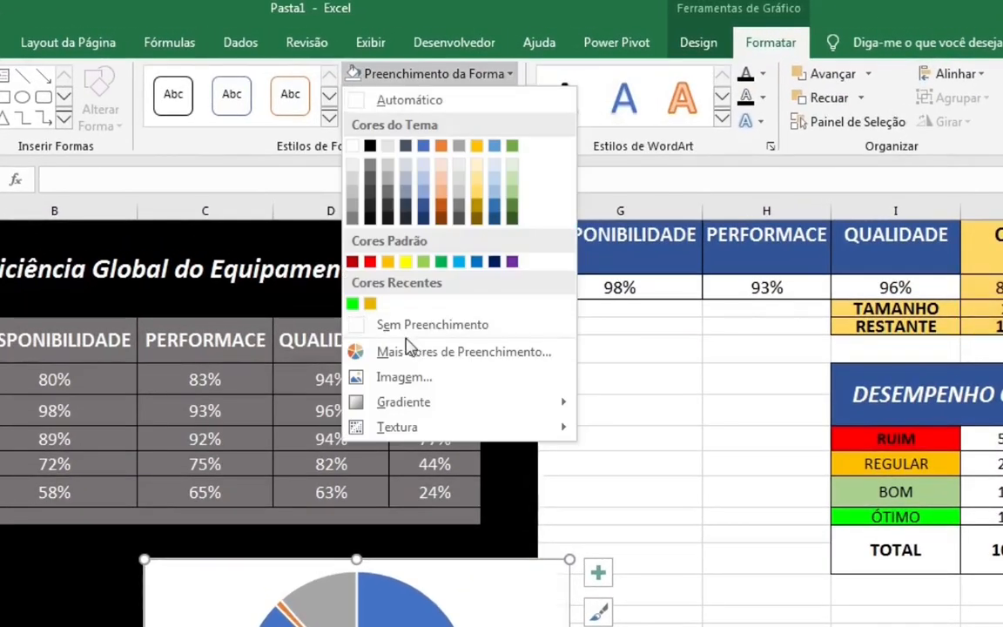
click(387, 325)
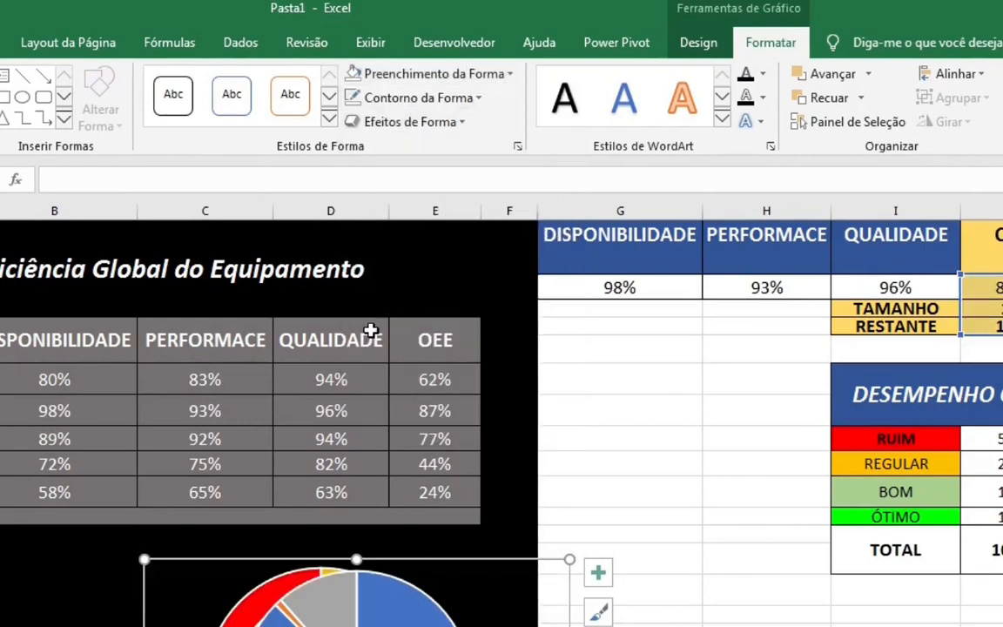
click(482, 100)
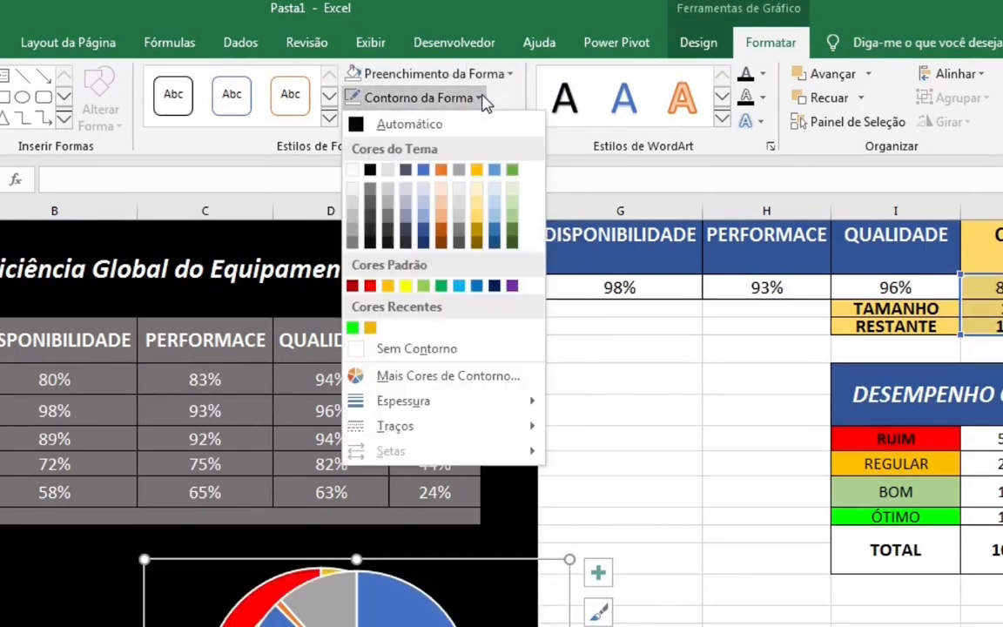
click(379, 348)
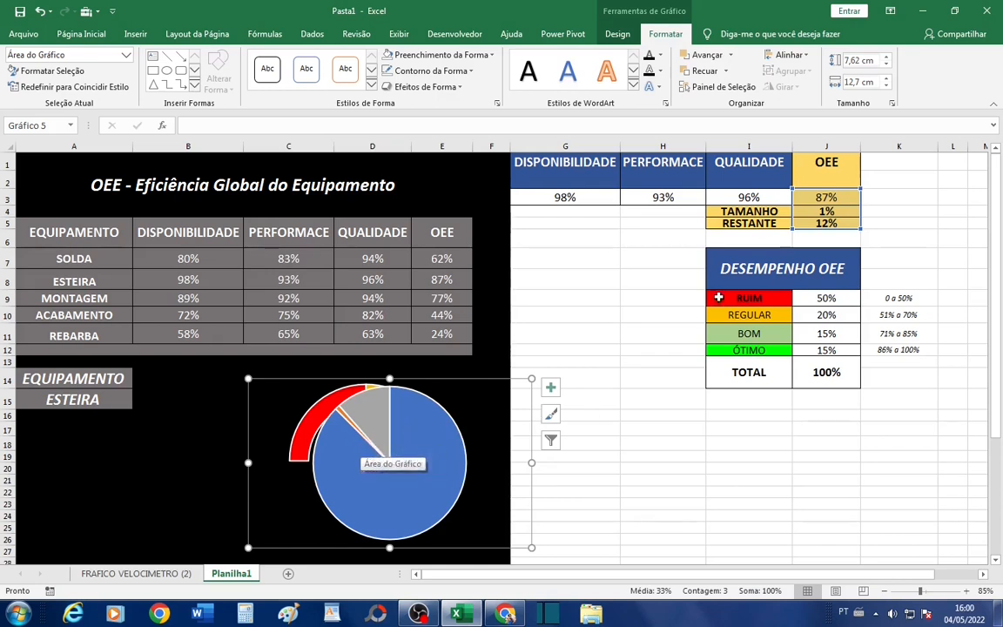
- Set the TAMANHO value to 3% to widen the pie's pointer slice
double_click(828, 212)
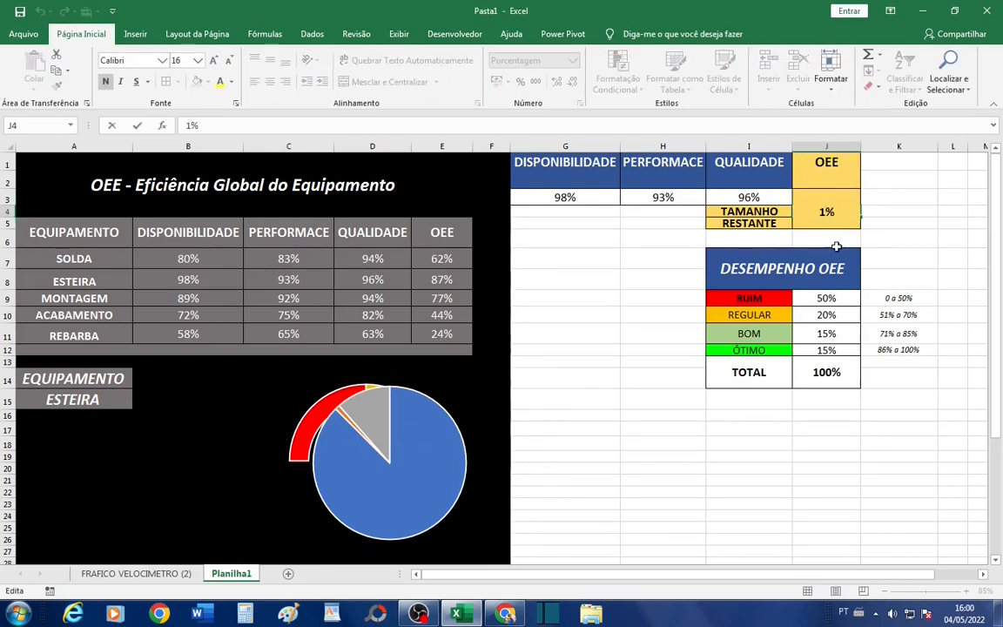
key(Escape)
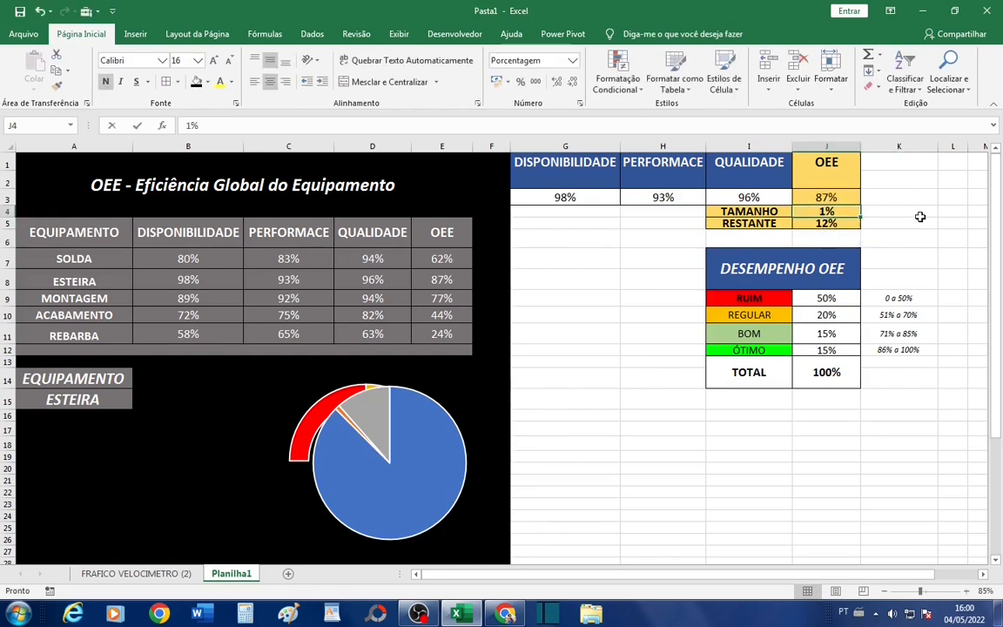
text(3)
key(Return)
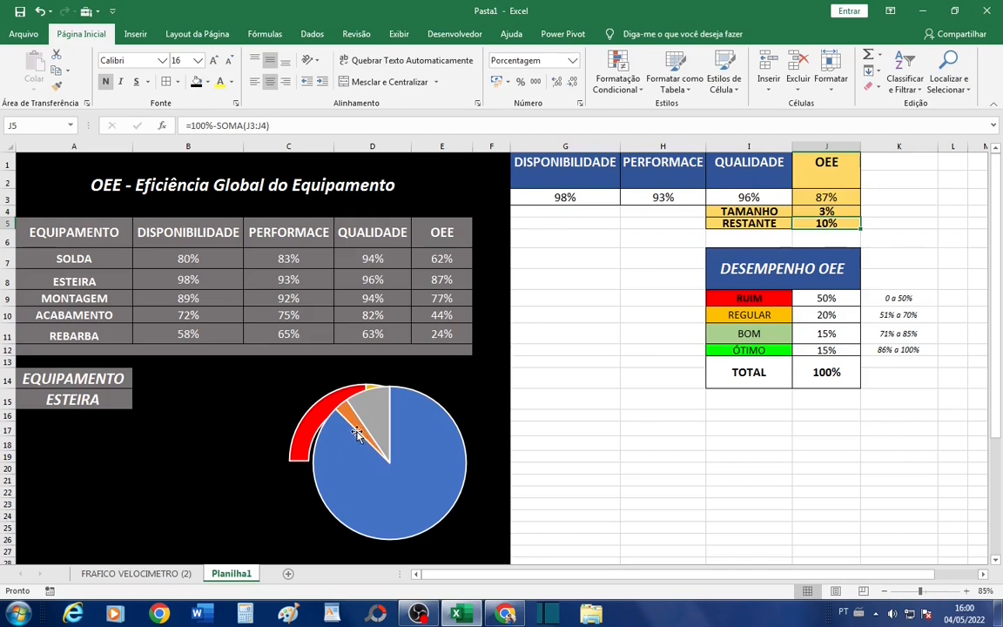
- Remove the outline and fill of the pie's RESTANTE slice
mouse_move(357, 433)
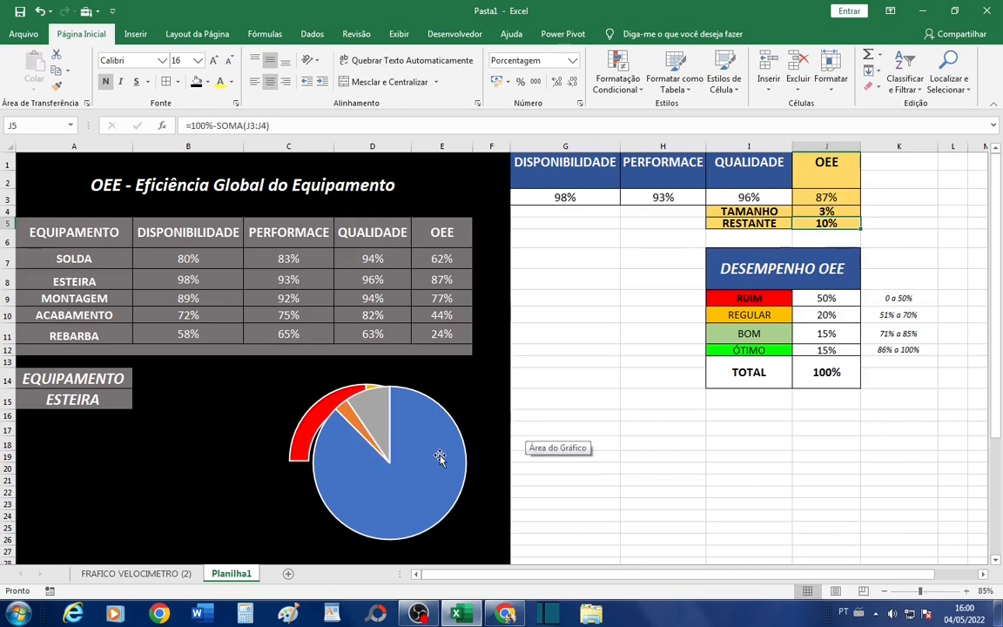
click(385, 409)
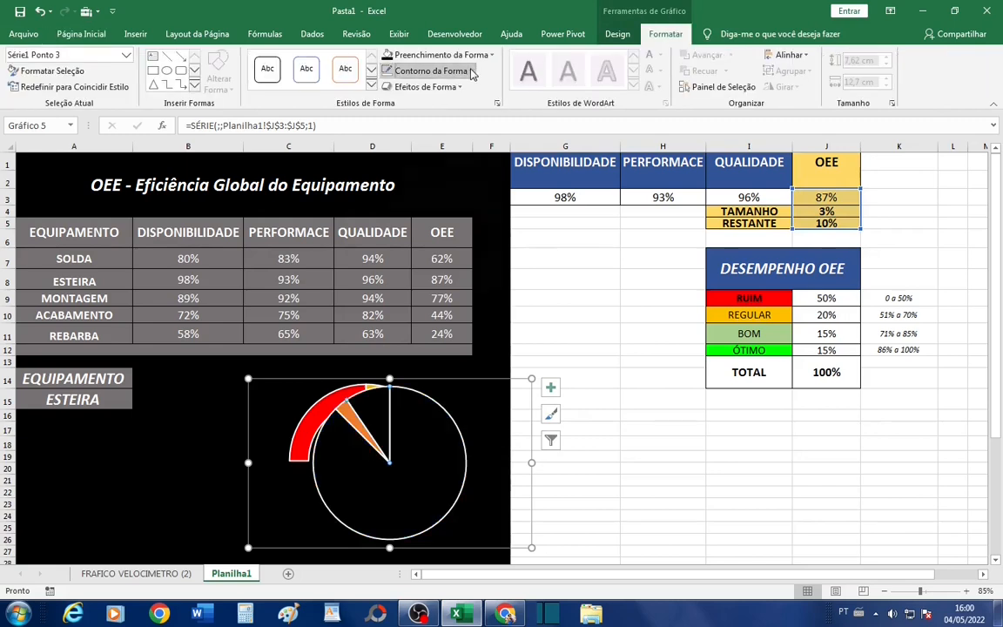
click(470, 71)
click(399, 238)
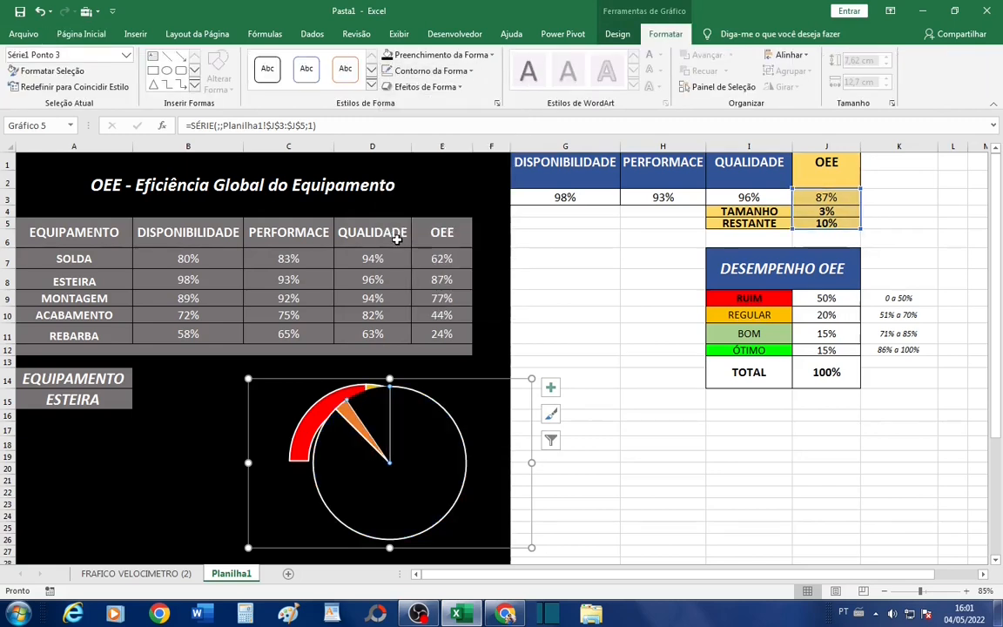
click(442, 55)
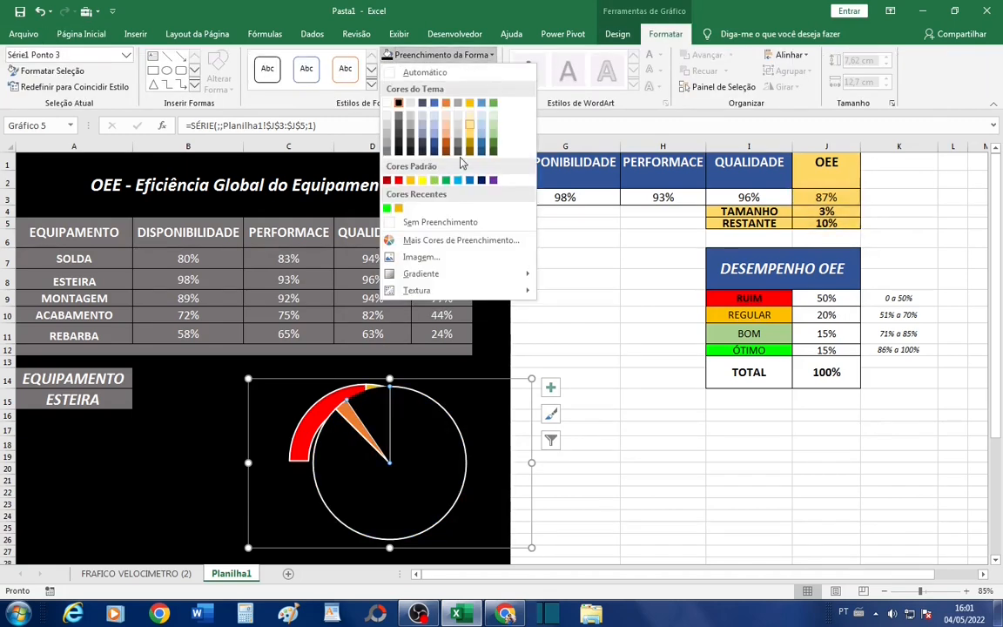
click(411, 225)
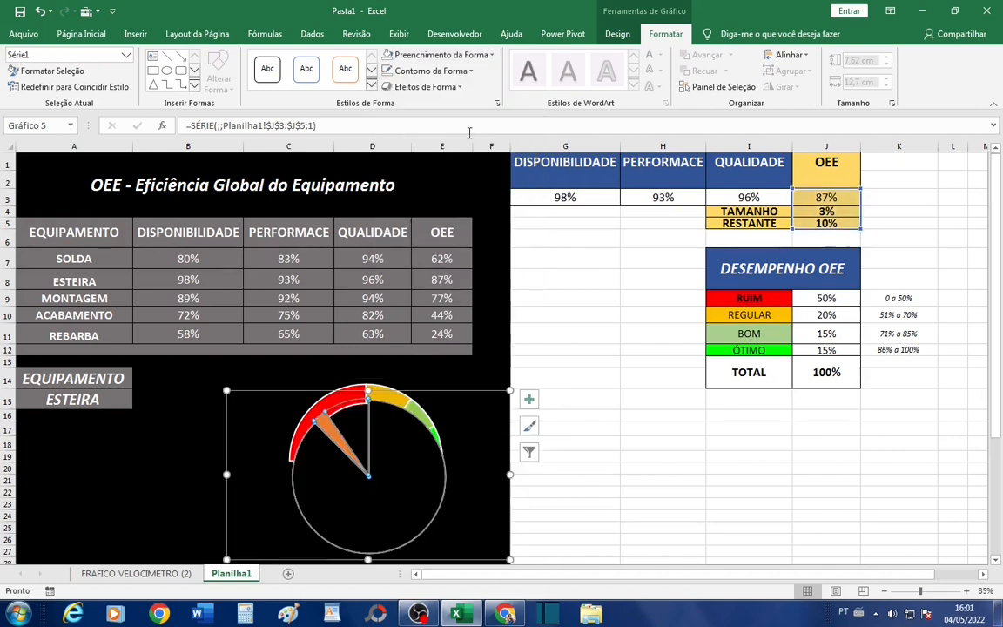
- Apply no fill and no outline to the whole pie series
click(444, 54)
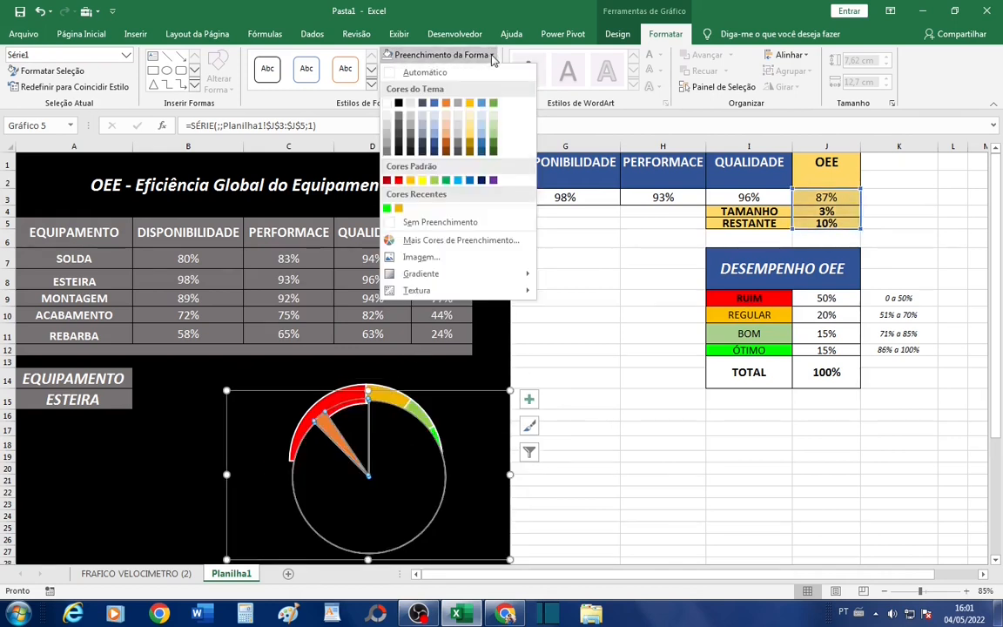
click(431, 223)
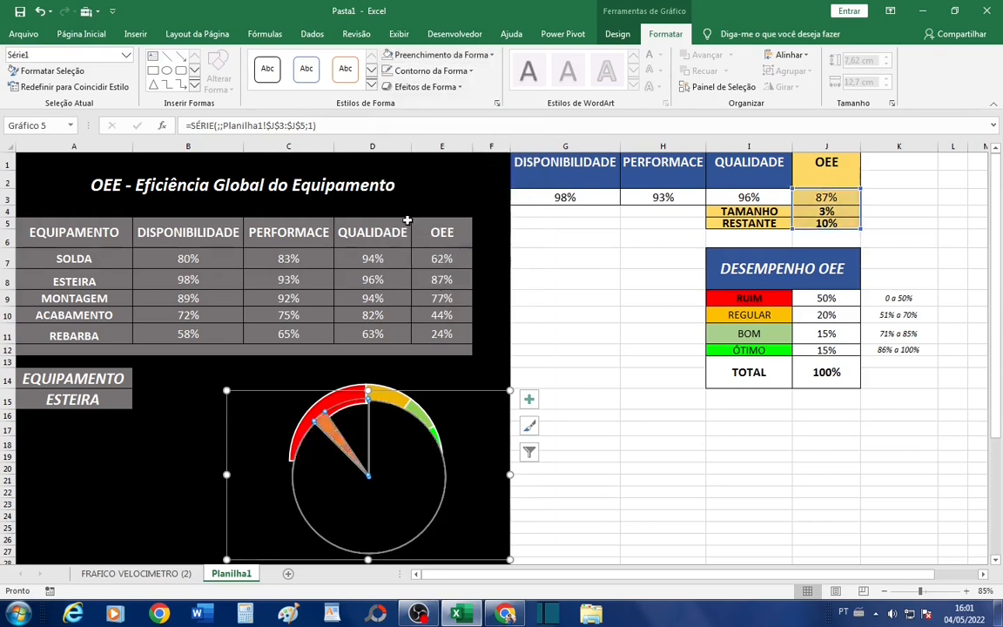
click(473, 73)
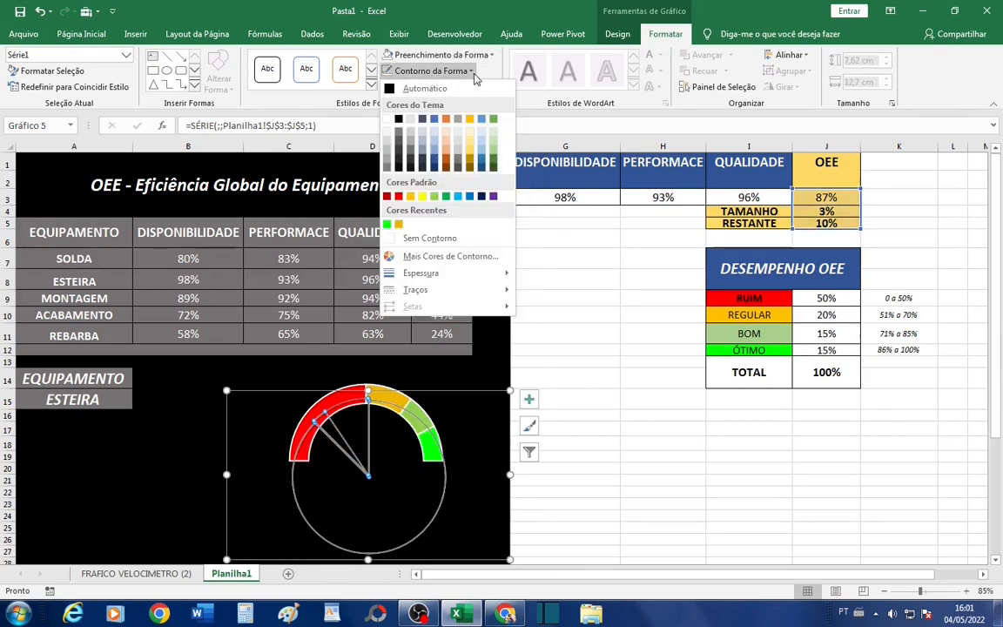
click(409, 238)
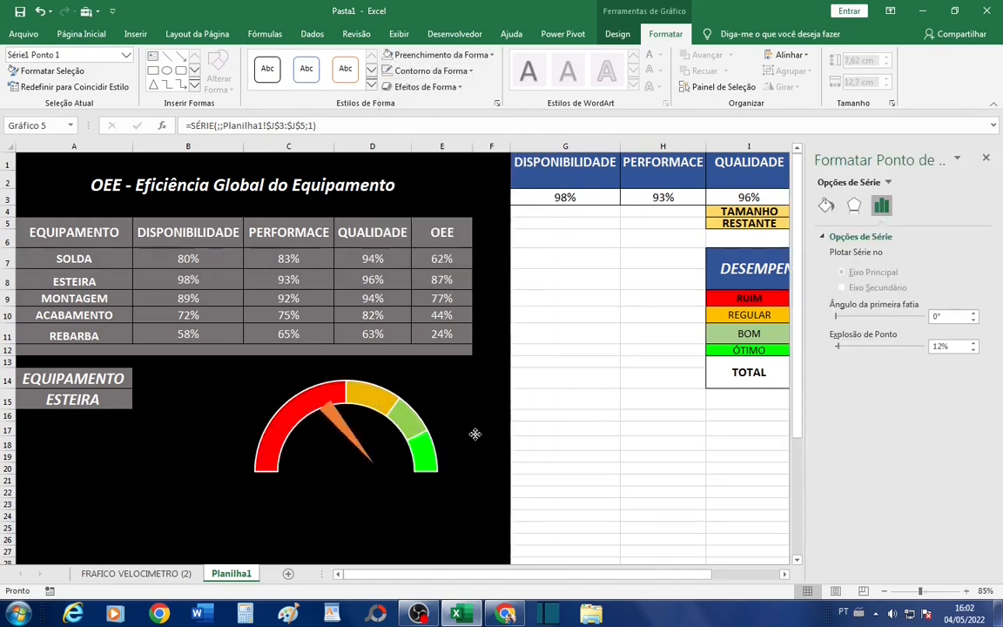
- Move the pointer chart slightly left to align the needle's base with the half-doughnut's centre, and close the formatting options
drag(473, 441, 459, 446)
click(459, 445)
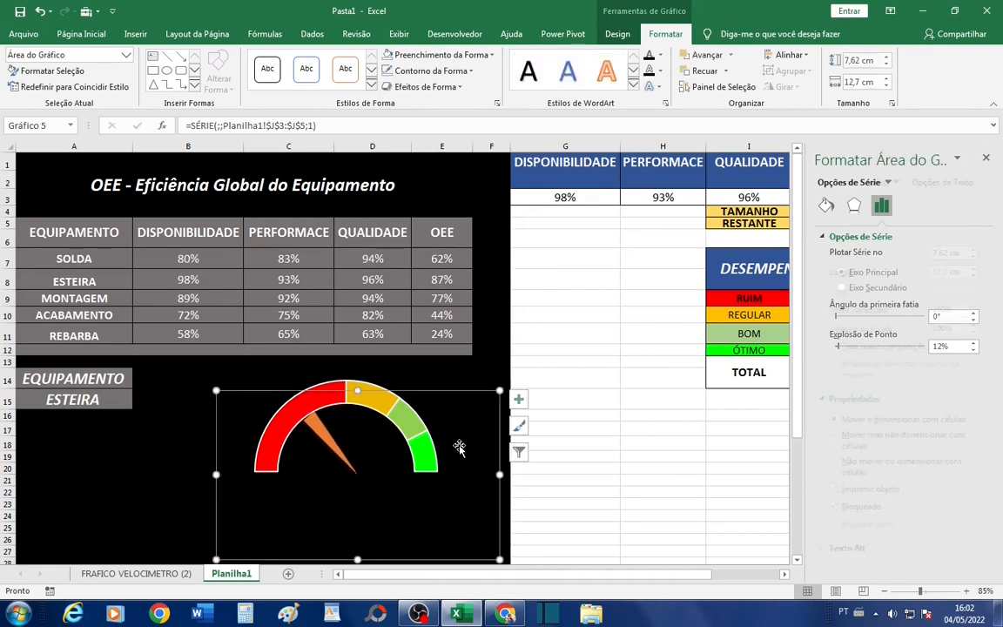
click(985, 157)
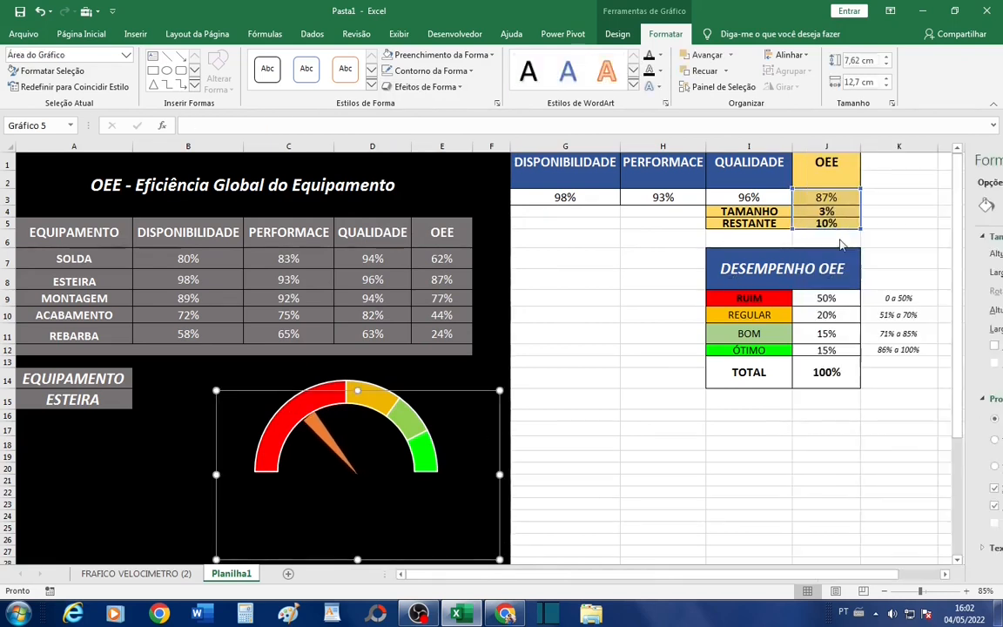
- Set the TAMANHO value to 1% to make the needle thin
click(833, 210)
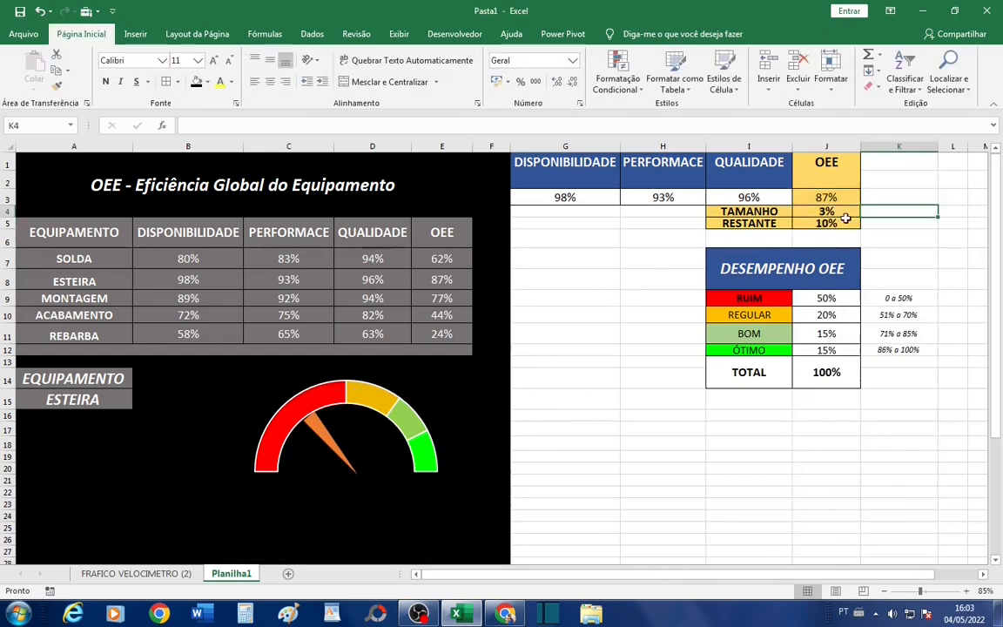
text(1)
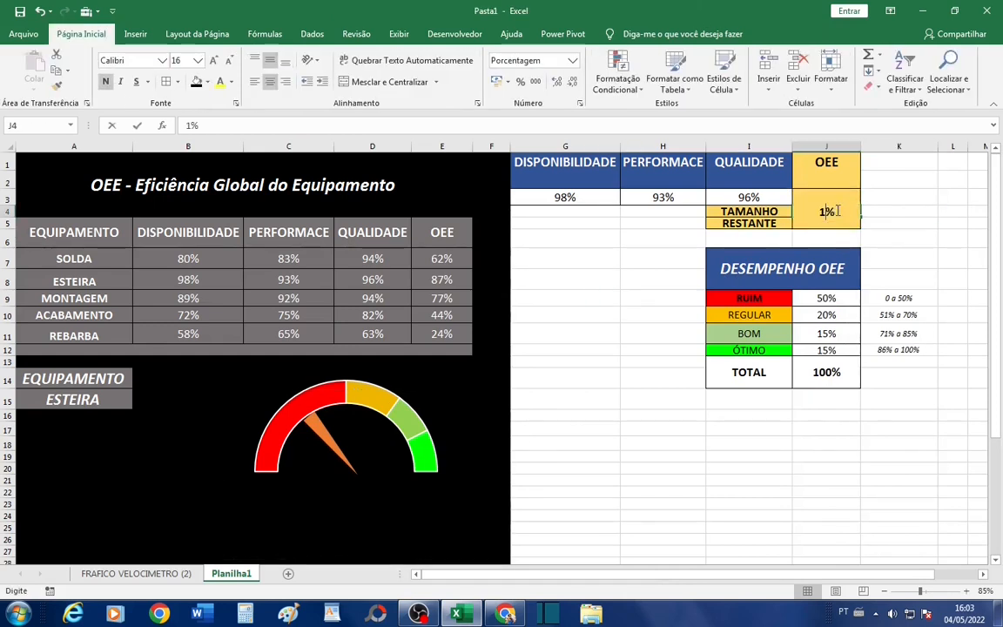
key(Return)
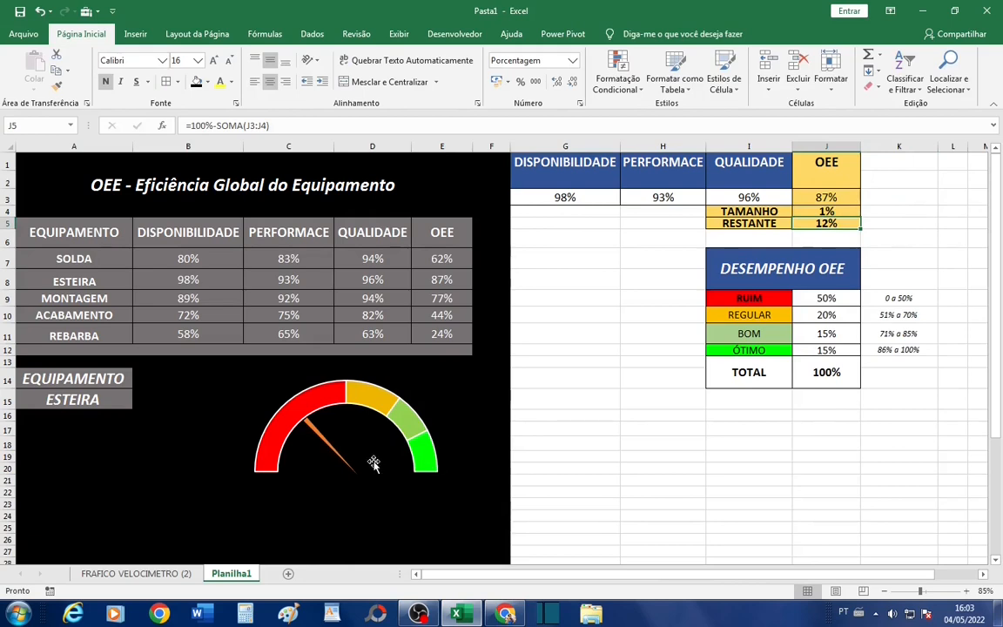
- Nudge the pointer chart slightly right over the coloured half-doughnut and deselect it
click(355, 445)
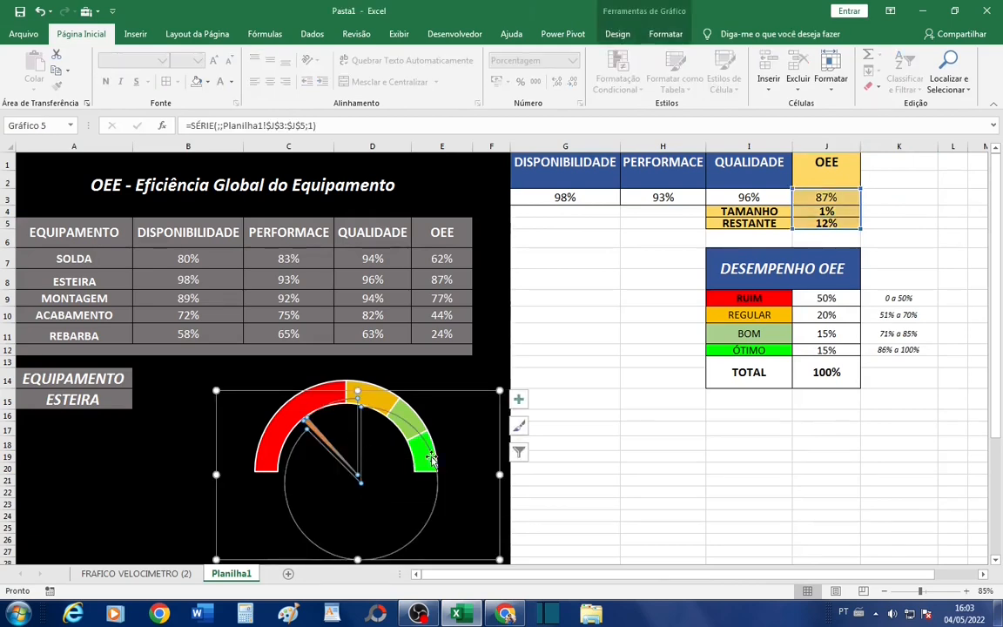
drag(459, 412, 468, 417)
drag(611, 358, 593, 348)
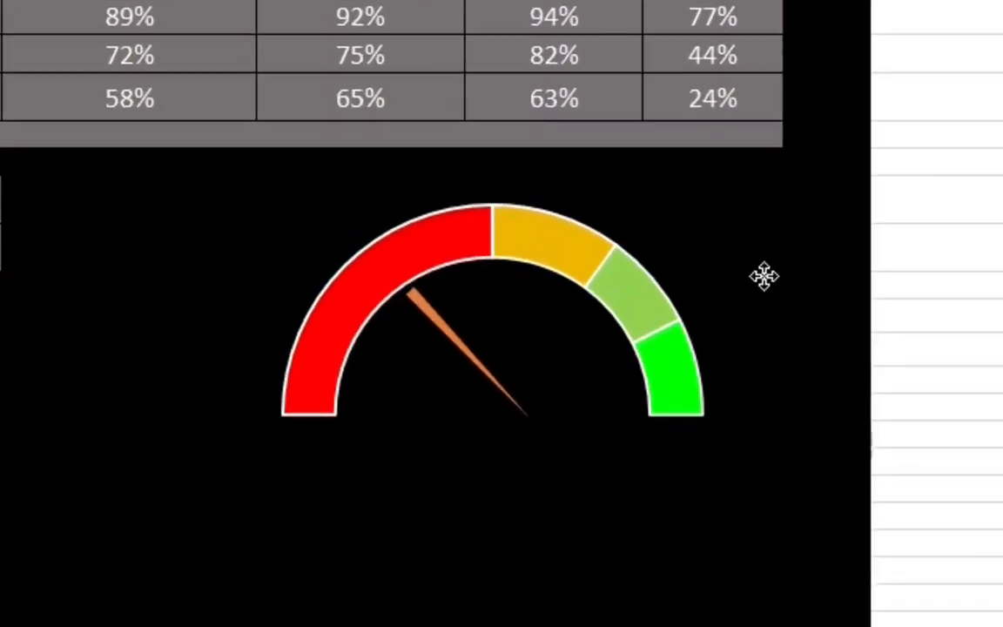
drag(748, 274, 748, 276)
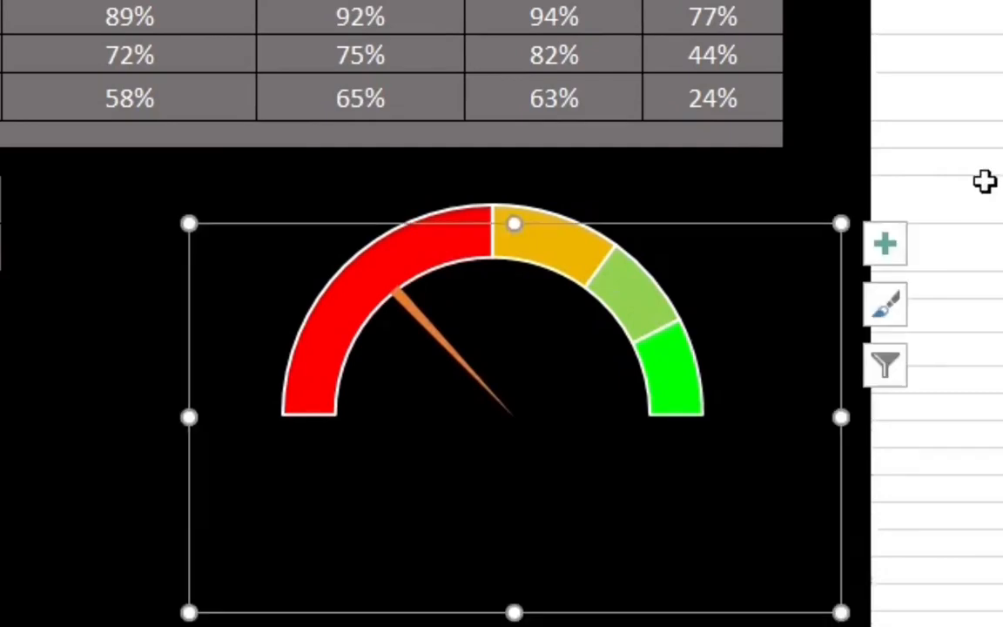
click(992, 181)
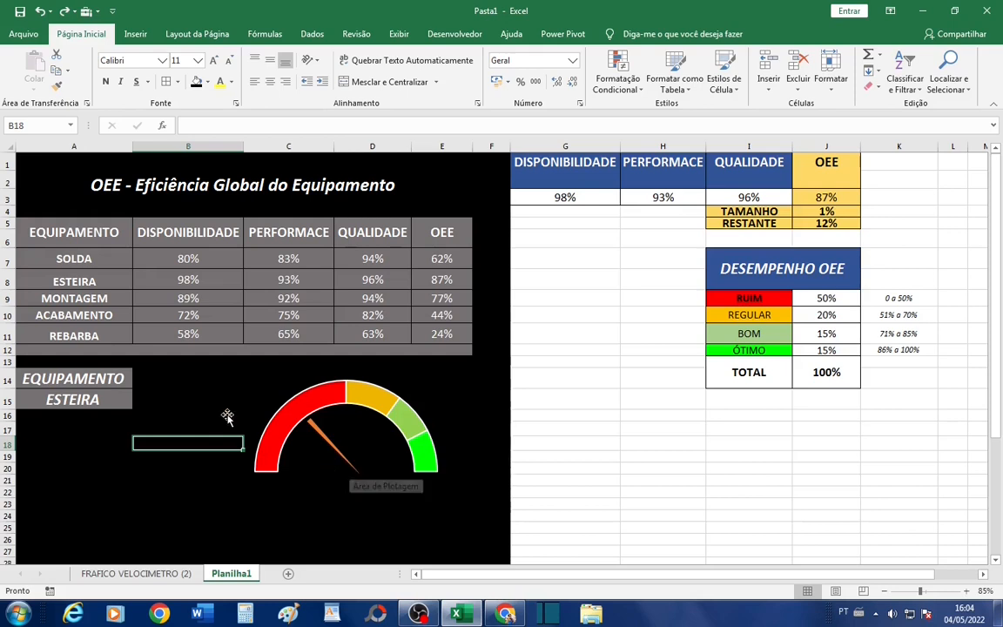
- Switch the equipment selector to ACABAMENTO and compare its OEE value with the RUIM band in the DESEMPENHO OEE table
click(122, 405)
click(139, 402)
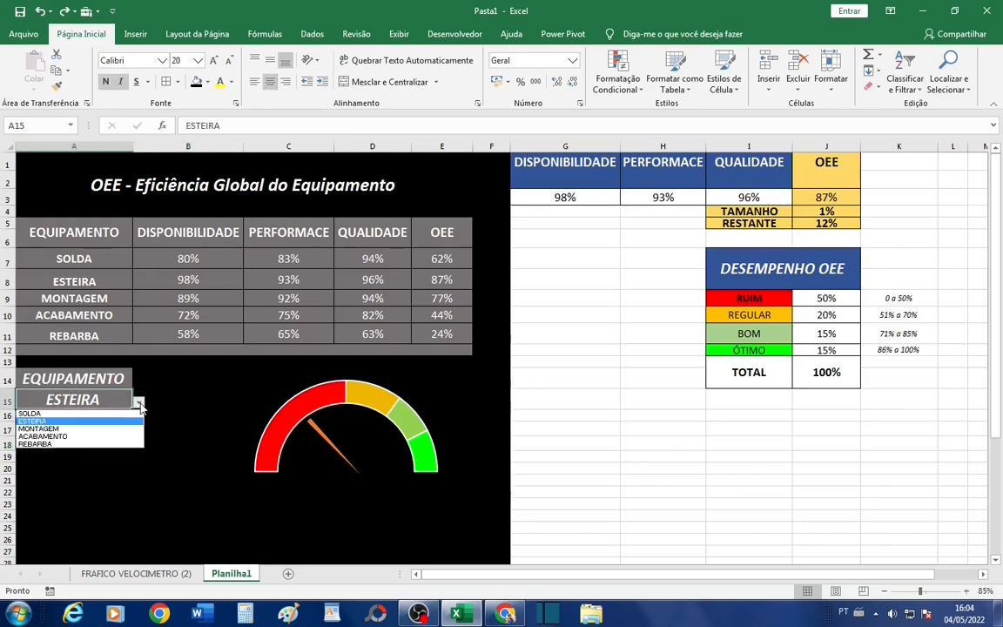
click(130, 437)
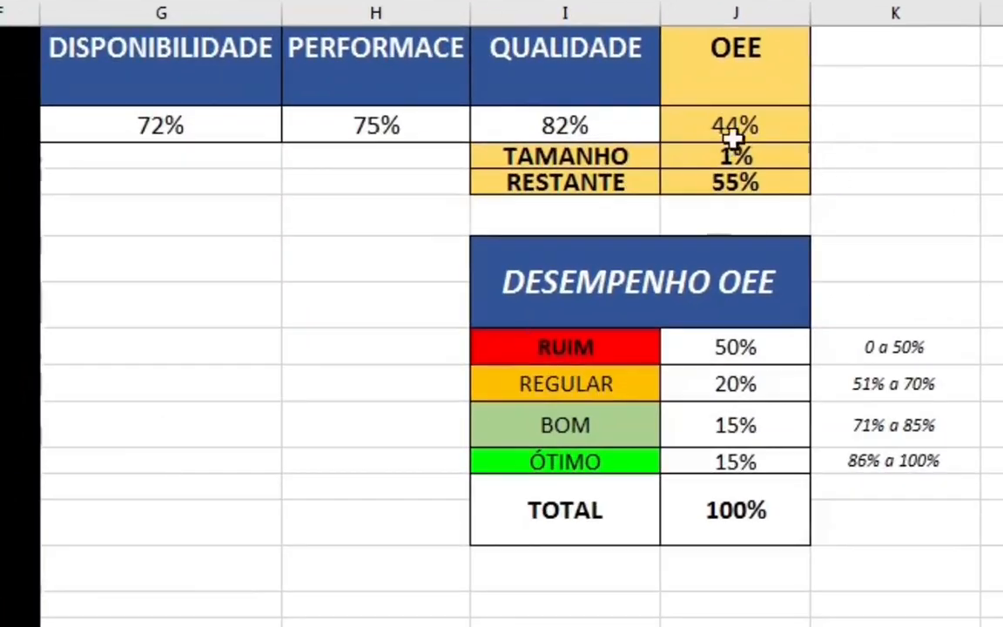
click(836, 198)
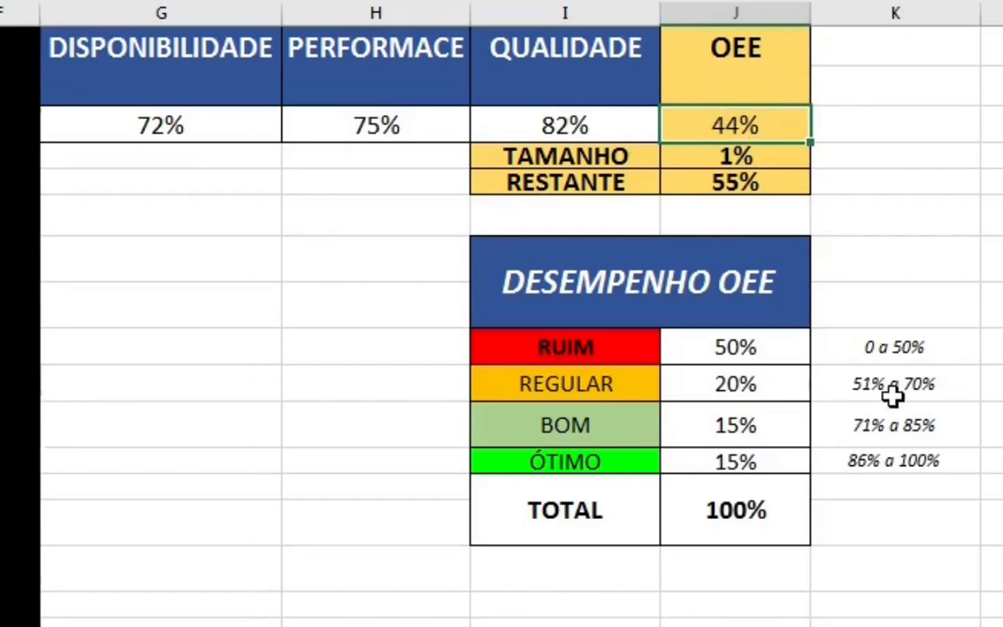
drag(640, 345, 766, 346)
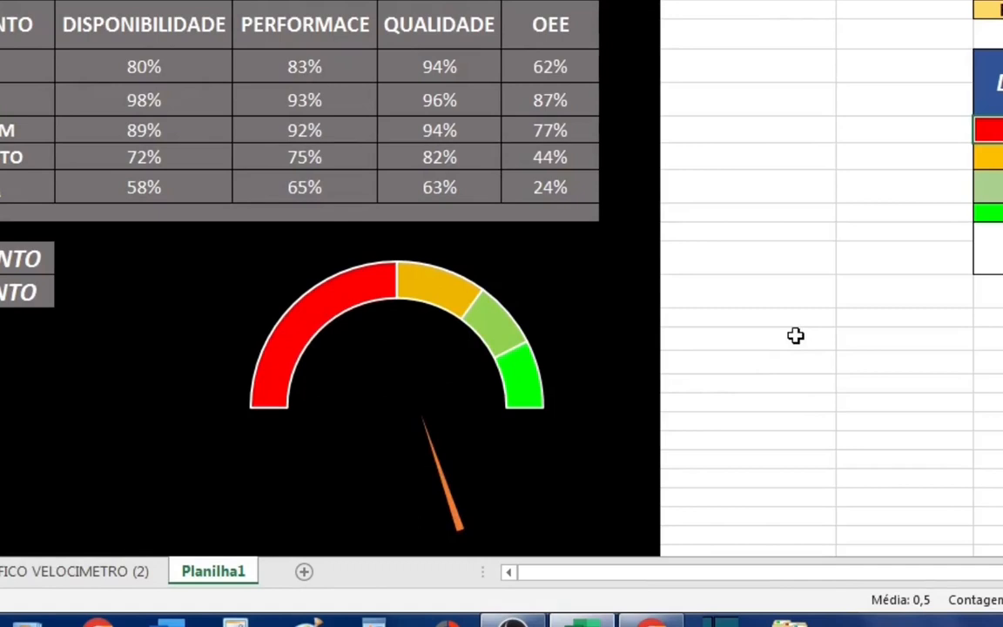
- Set the pointer pie's first slice angle to 270° and shift the chart left toward the half-doughnut's centre
click(466, 464)
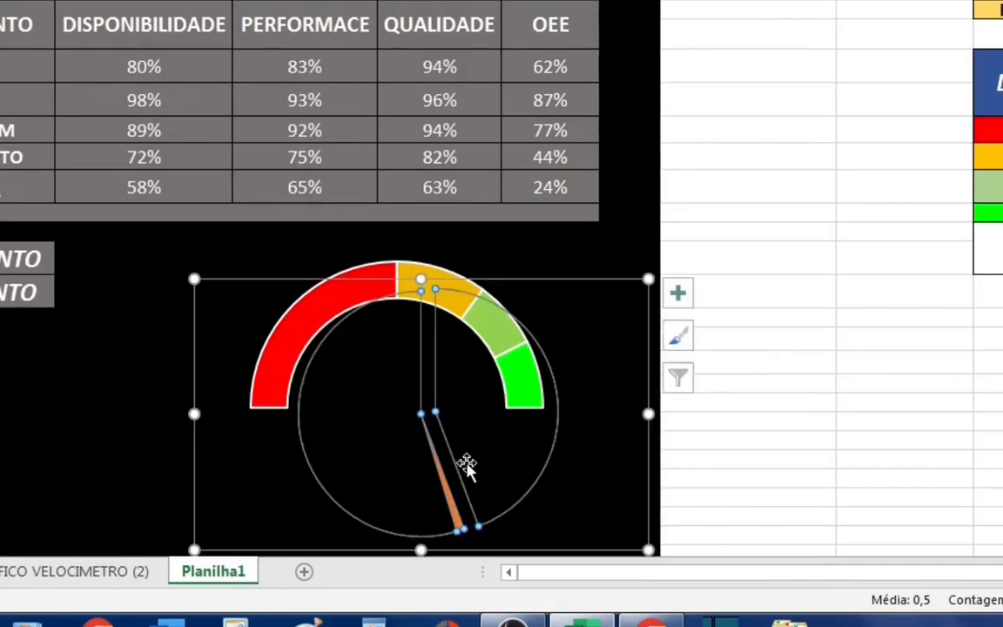
right_click(488, 472)
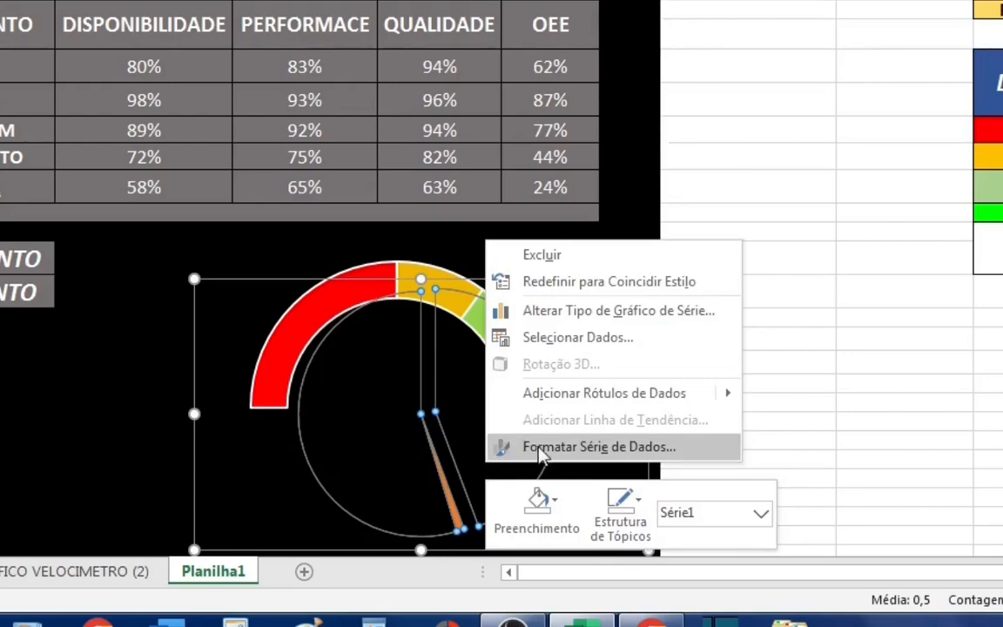
click(527, 453)
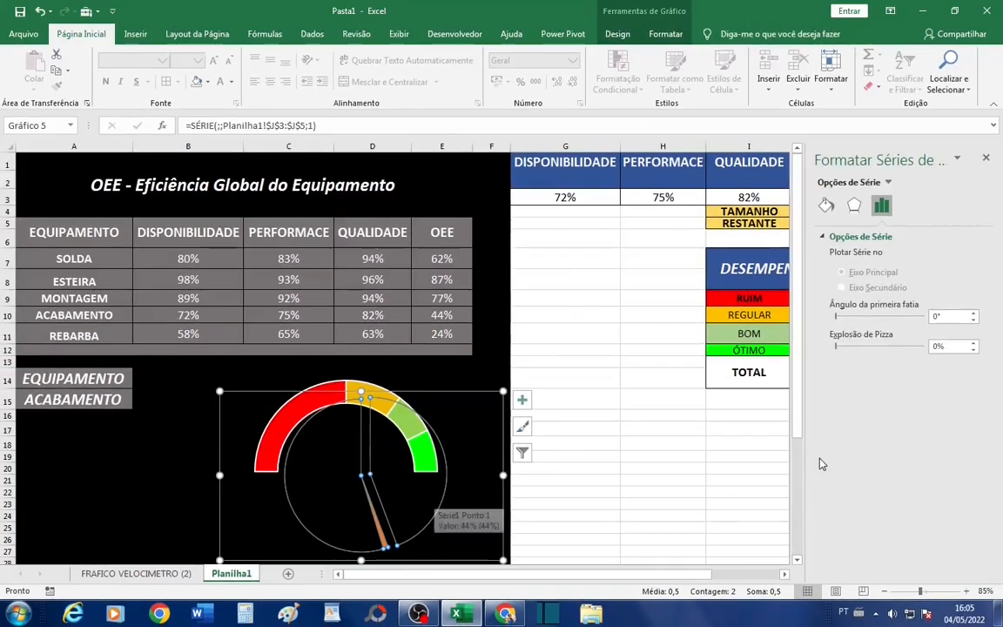
click(937, 316)
double_click(943, 316)
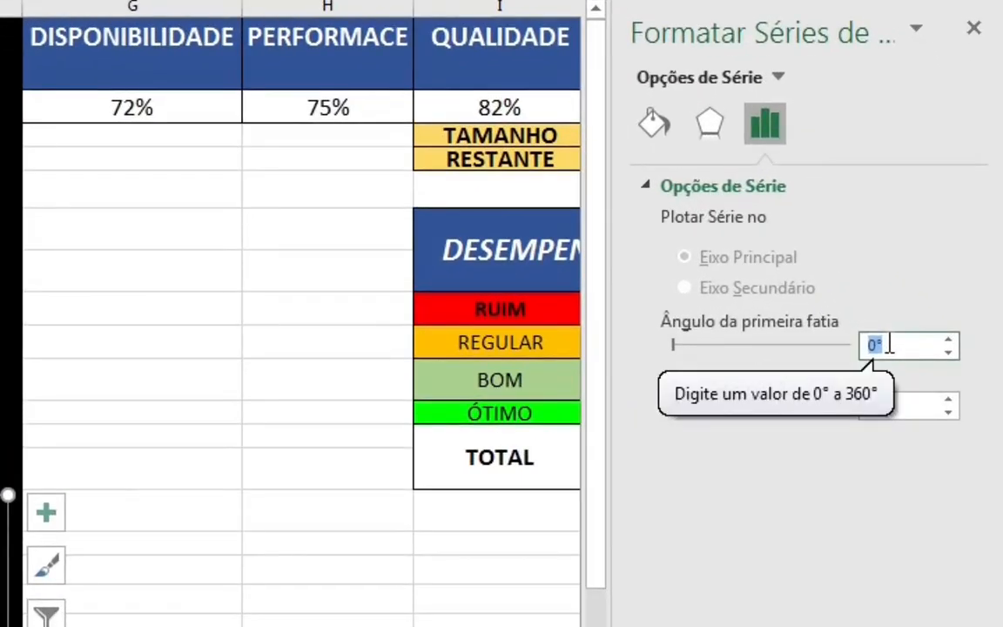
text(270)
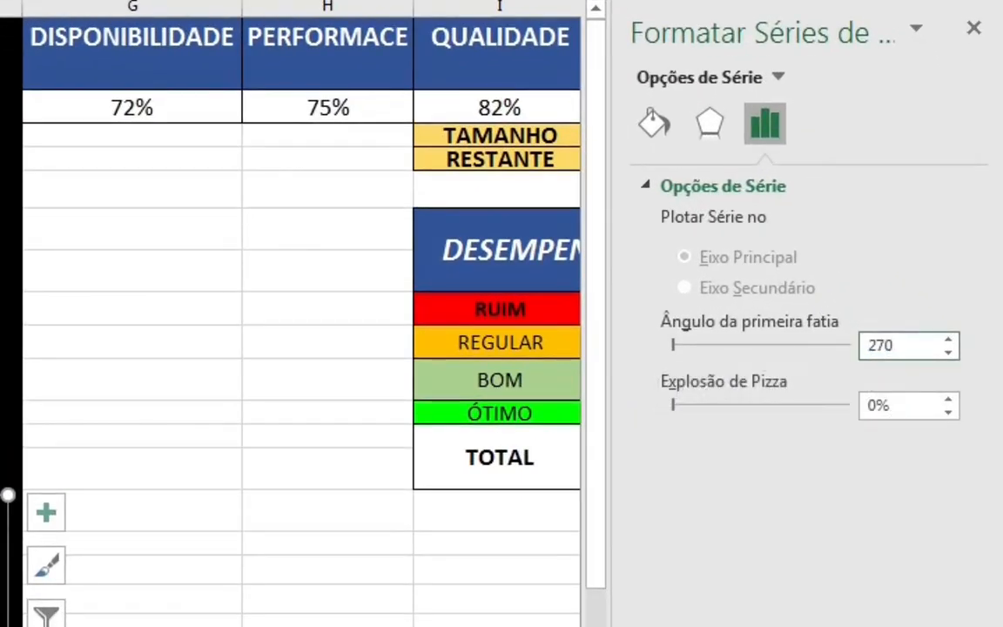
key(Return)
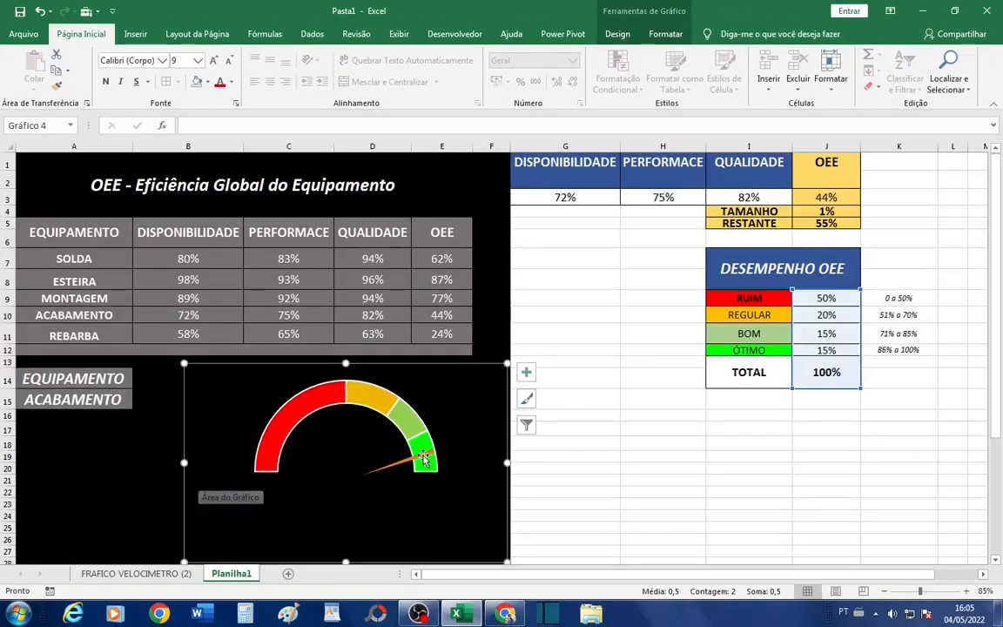
click(394, 442)
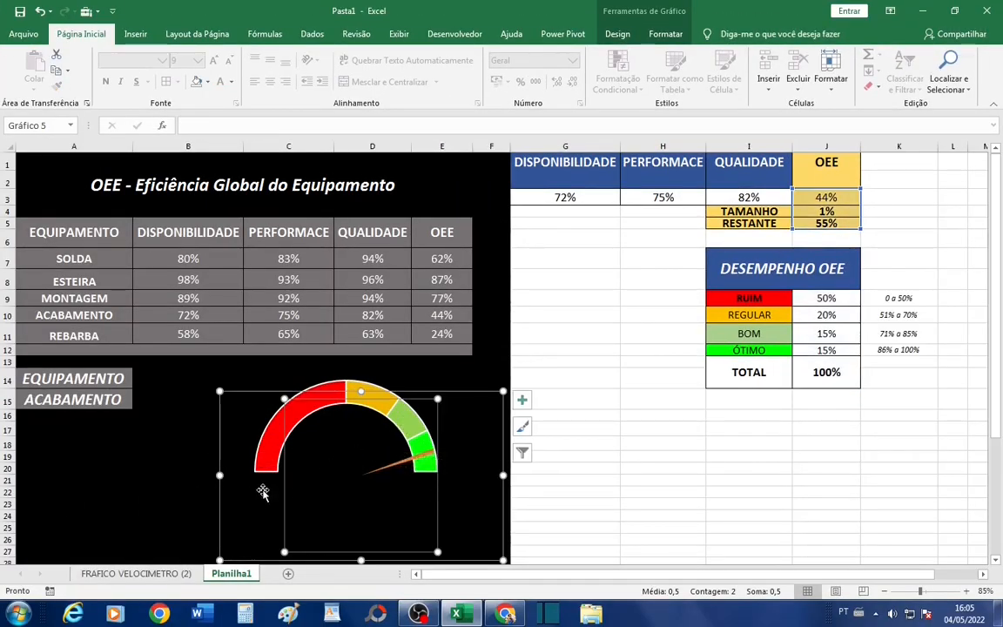
drag(257, 492, 231, 486)
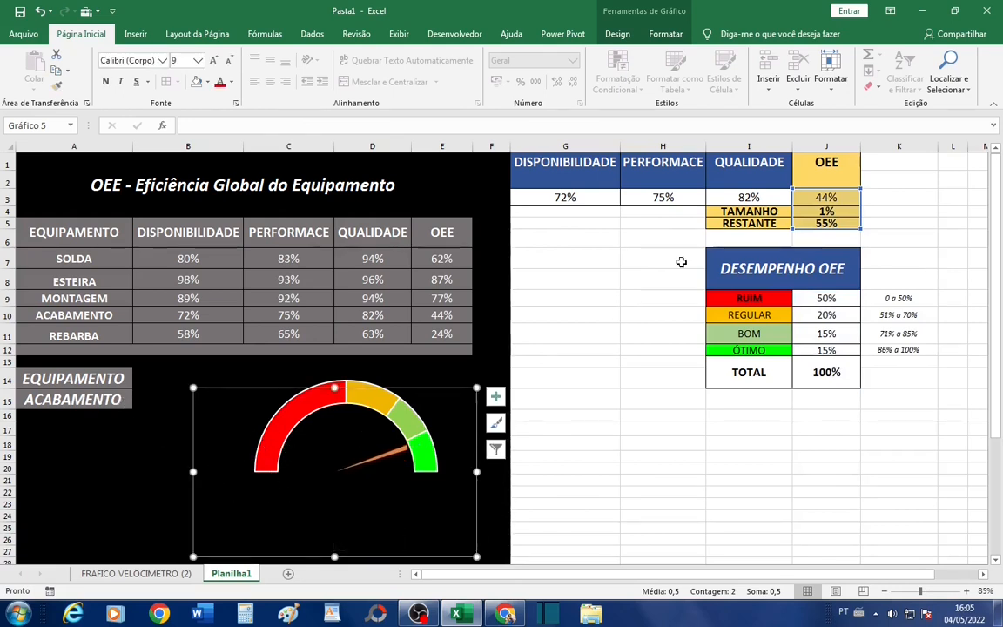
- Extend the RESTANTE formula in J5 to =100%-SOMA(J3:J4)+100%
click(839, 199)
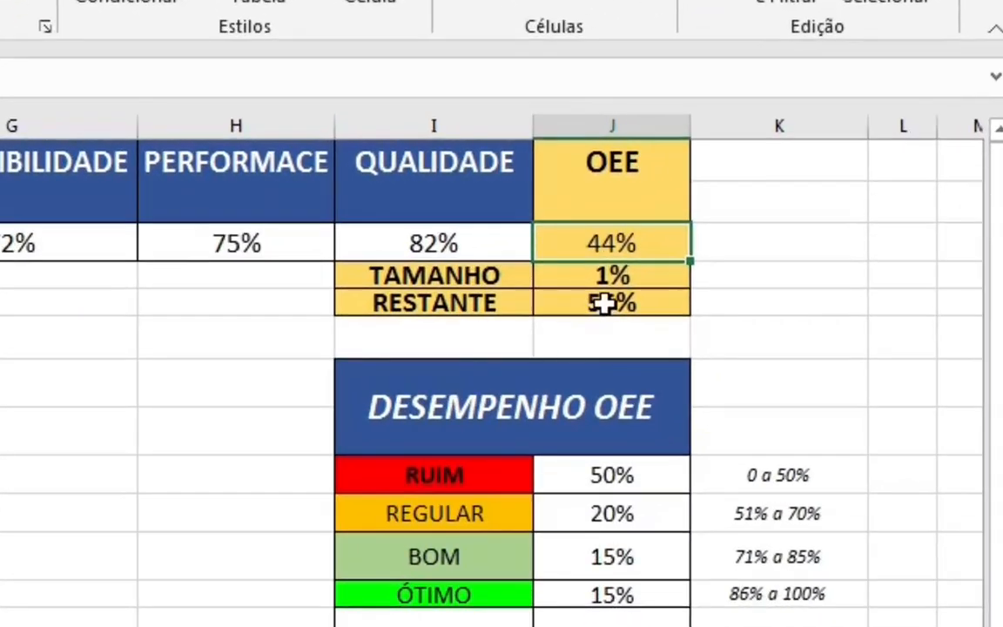
drag(826, 211, 826, 223)
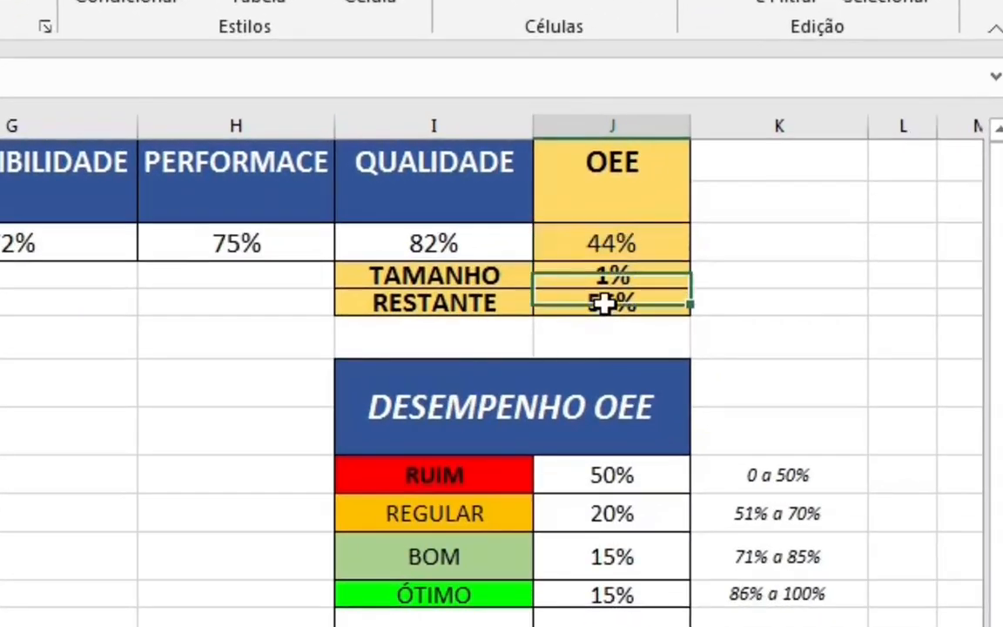
double_click(662, 298)
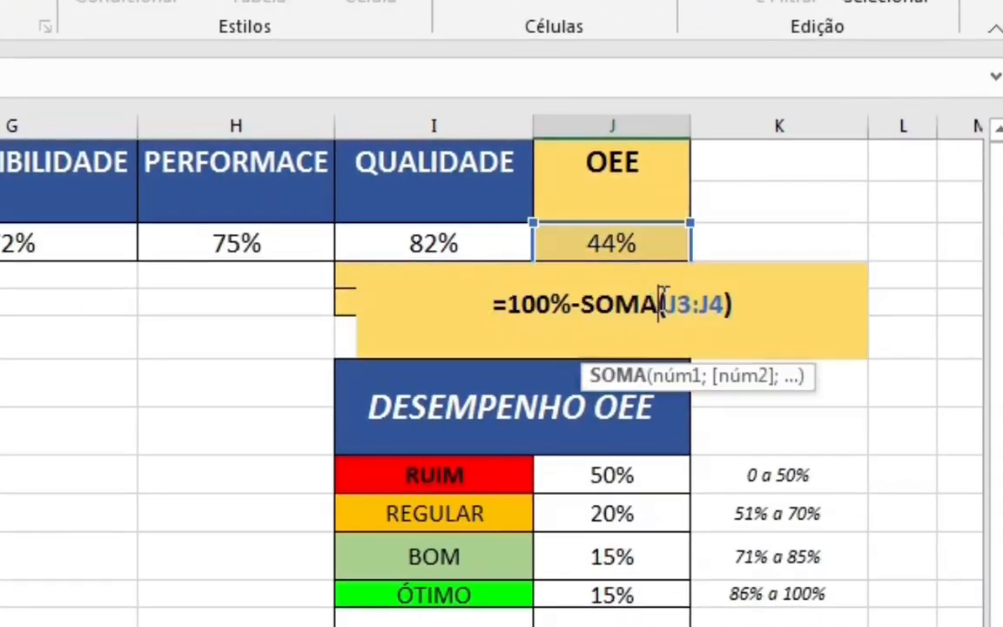
click(771, 303)
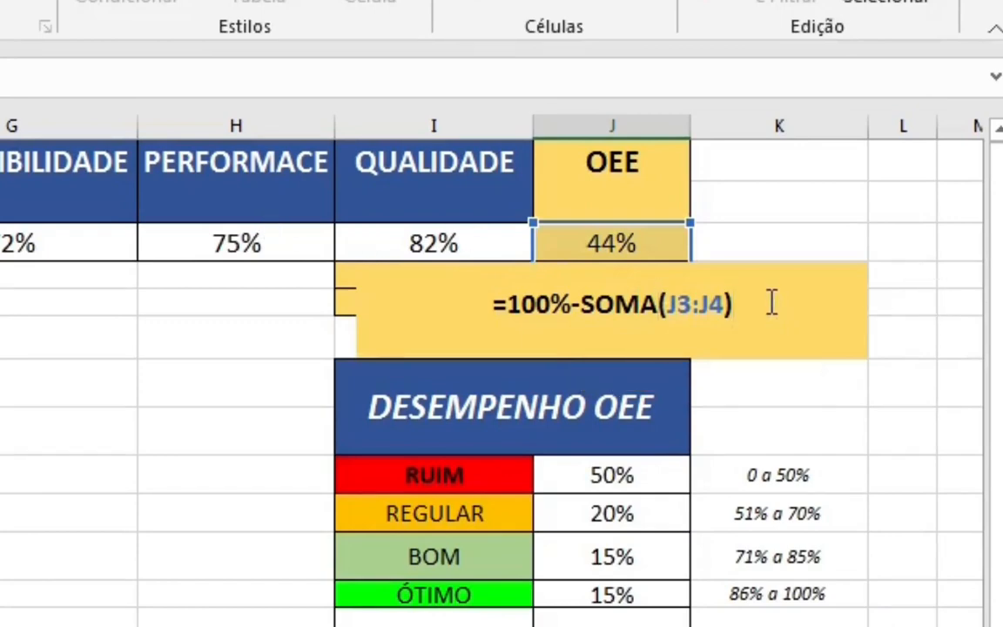
text(+1)
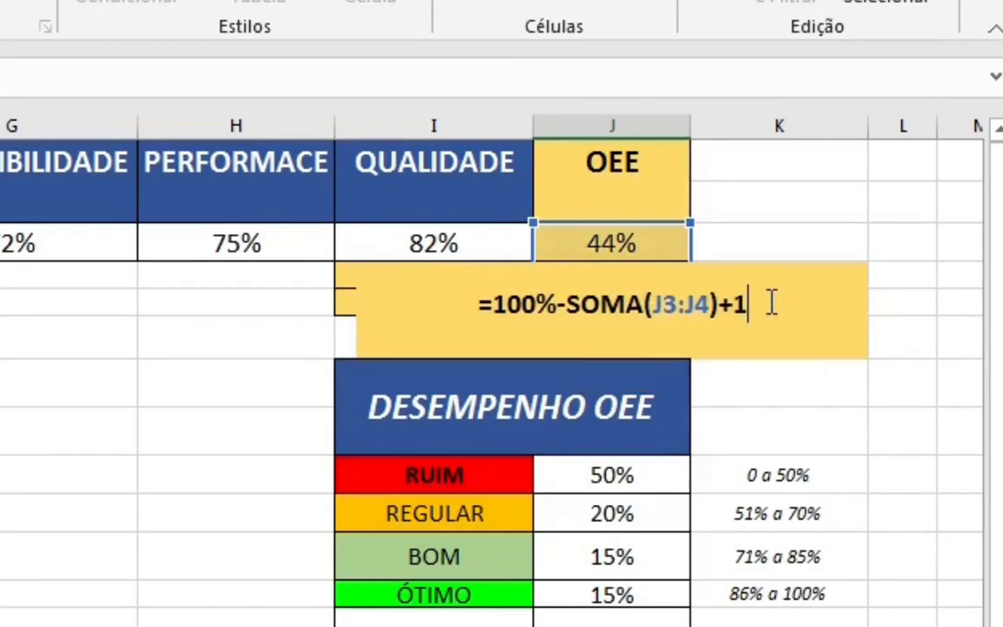
text(00%)
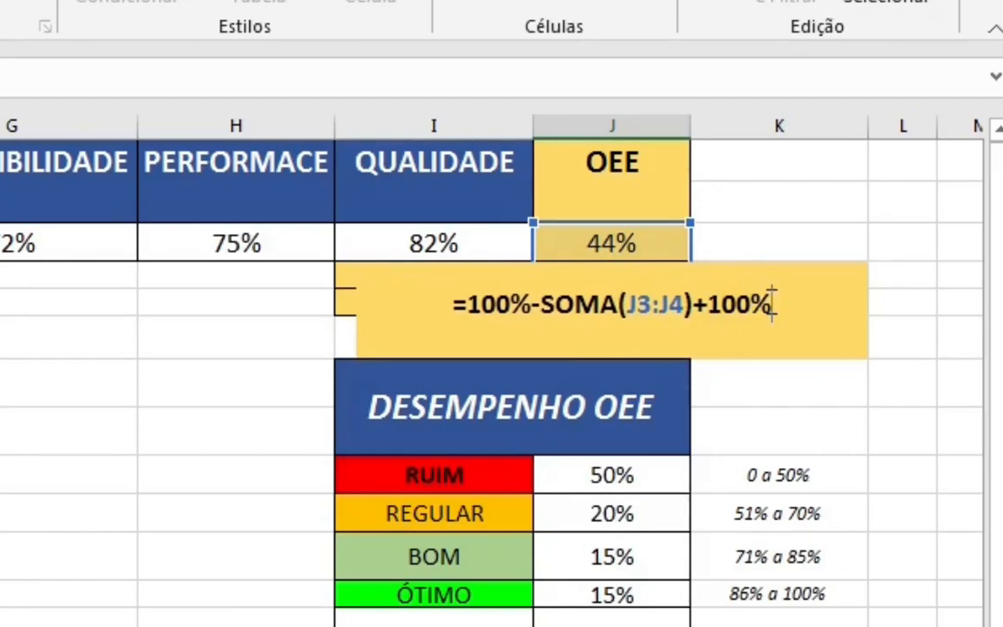
key(Return)
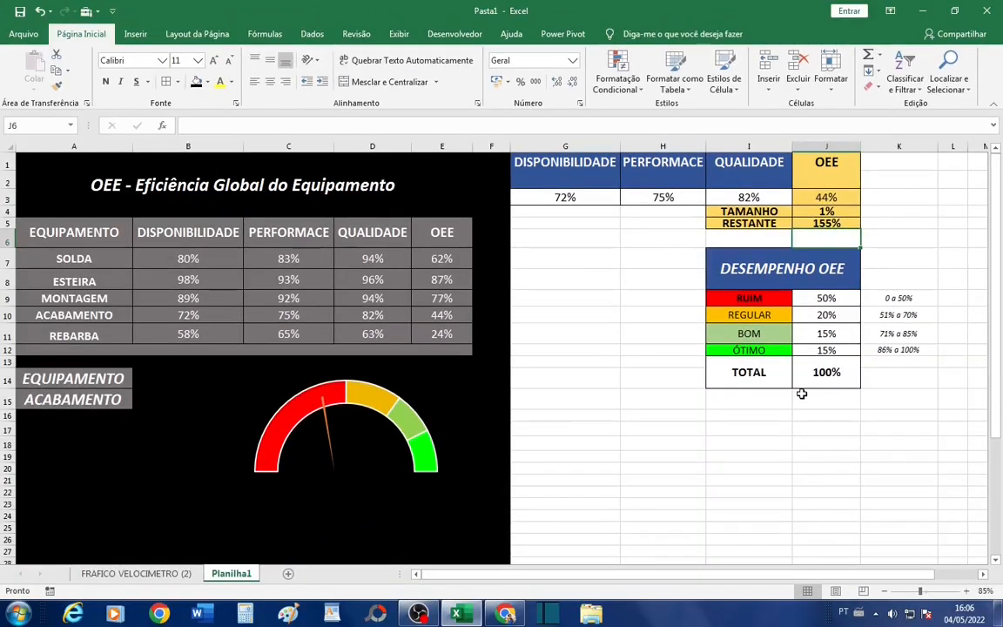
- Move the pointer chart slightly right and down to centre the needle's base on the half-doughnut, and deselect it
click(342, 448)
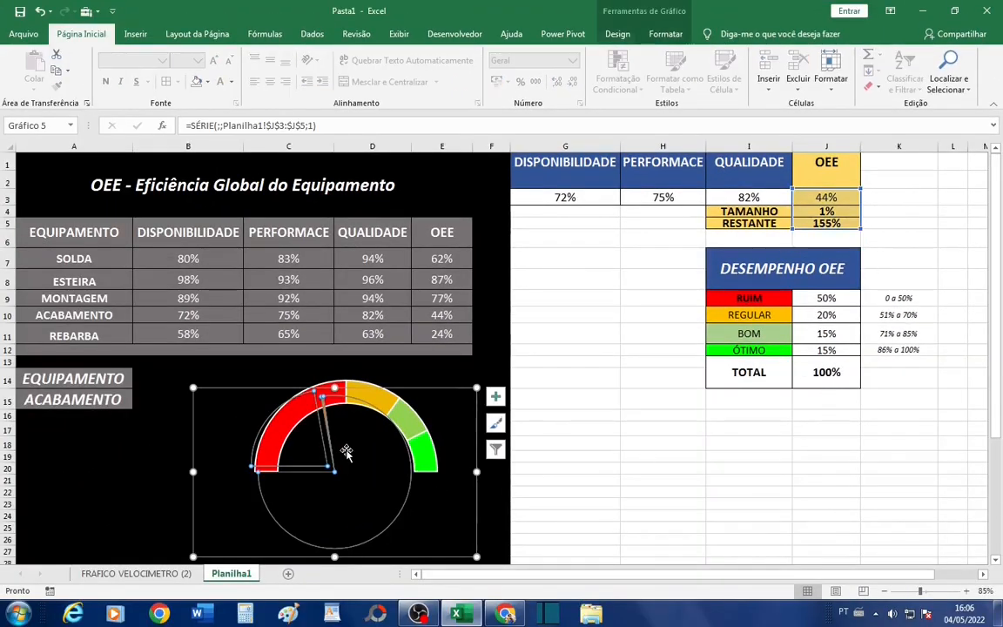
click(479, 438)
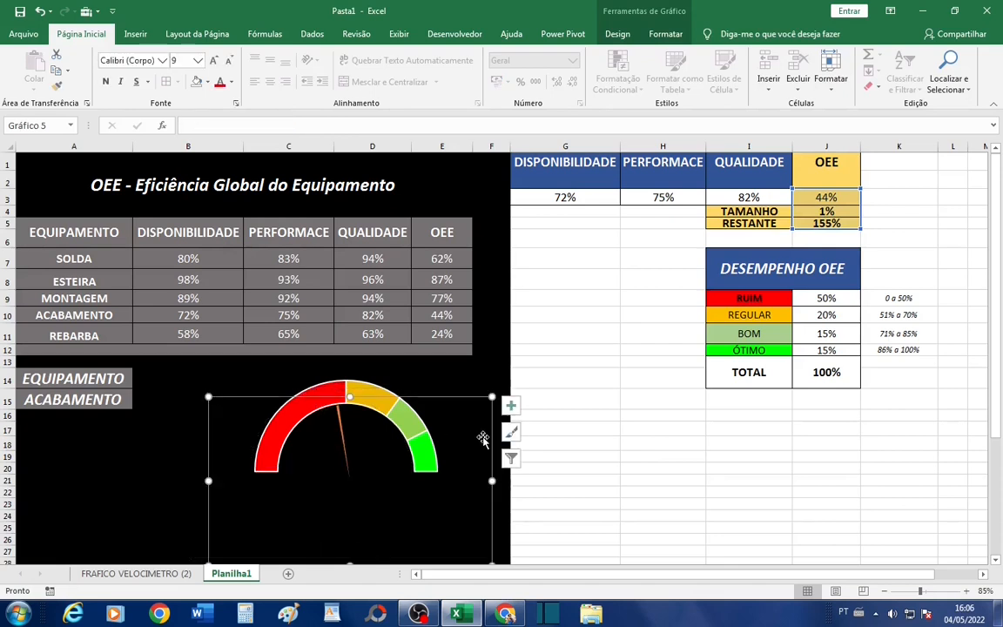
key(Escape)
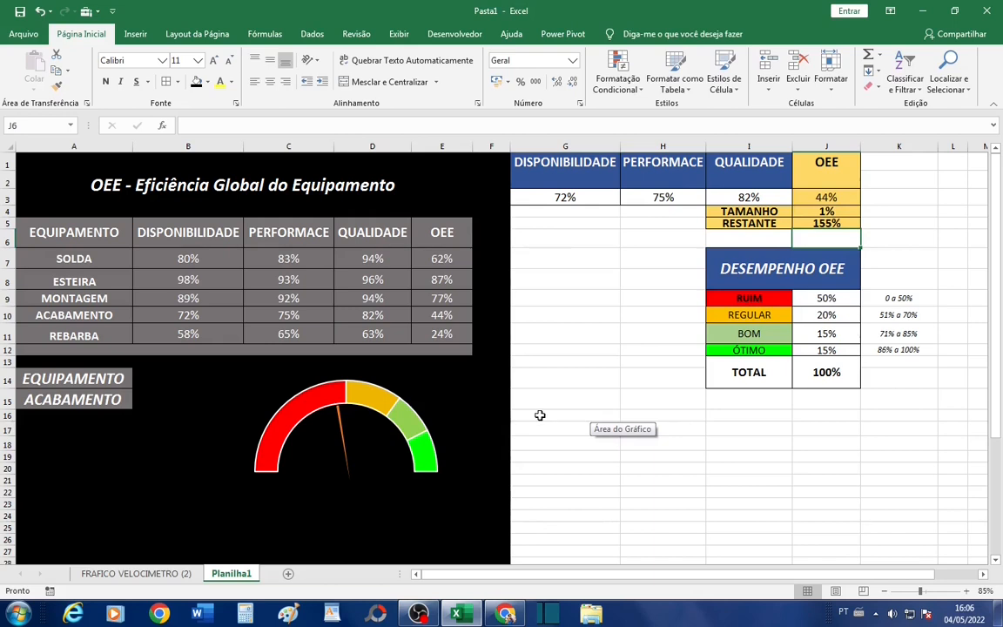
- Set the equipment selector to SOLDA and check the needle against the OEE value in J3
click(104, 402)
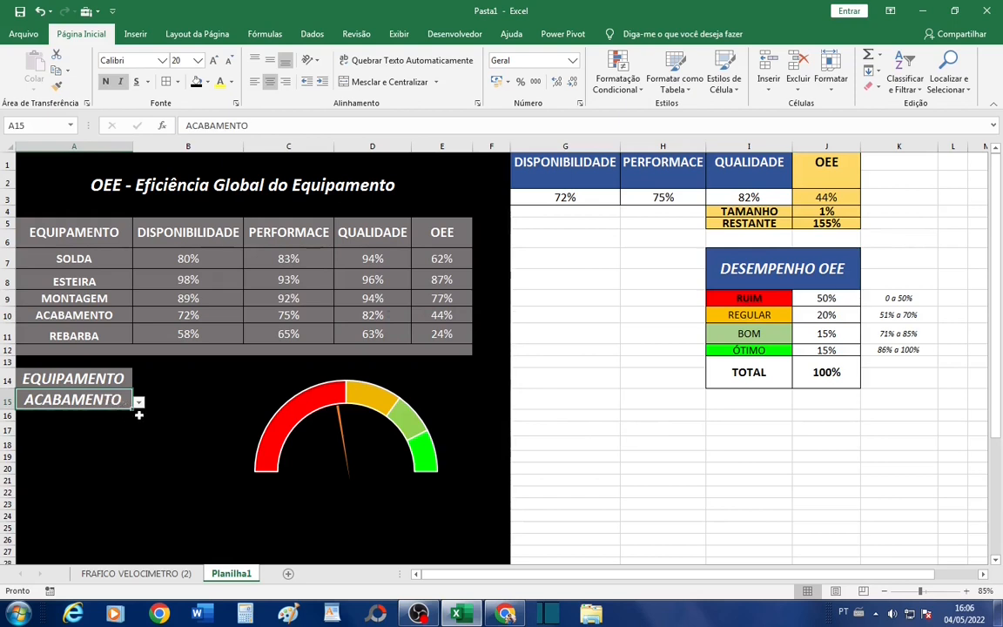
click(139, 403)
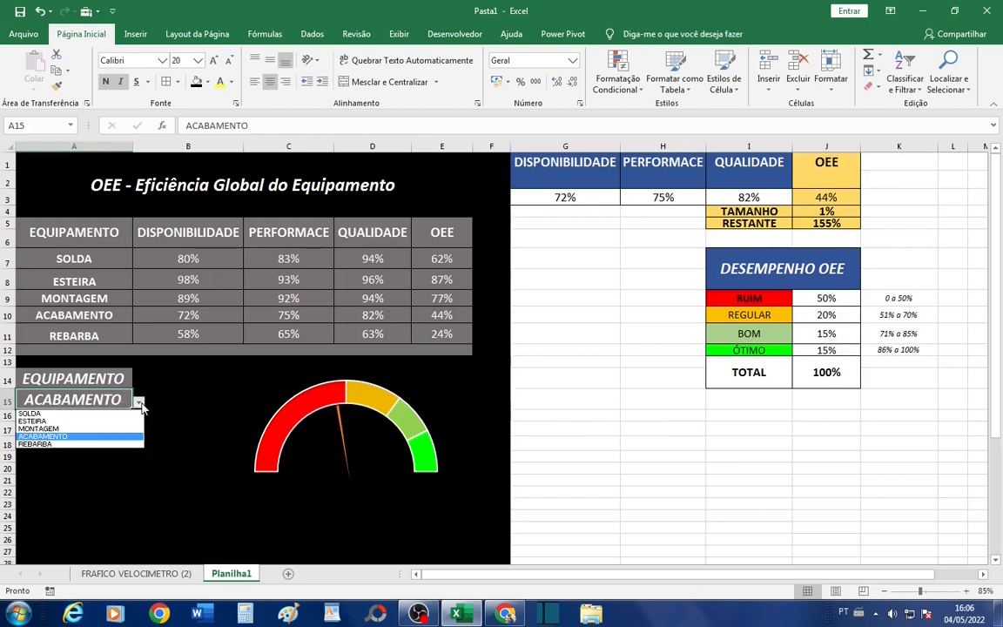
click(121, 414)
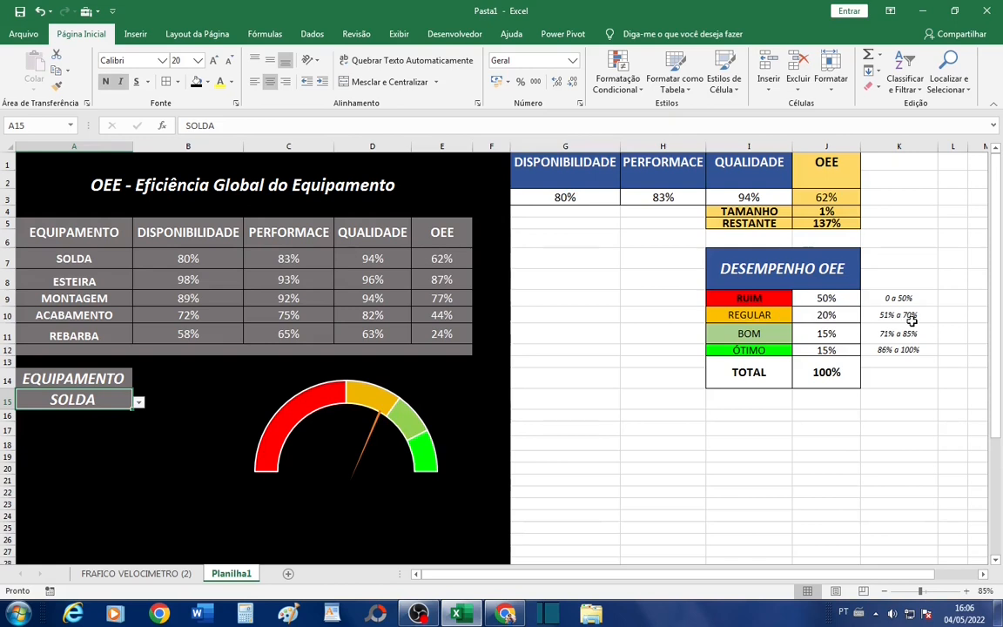
click(829, 198)
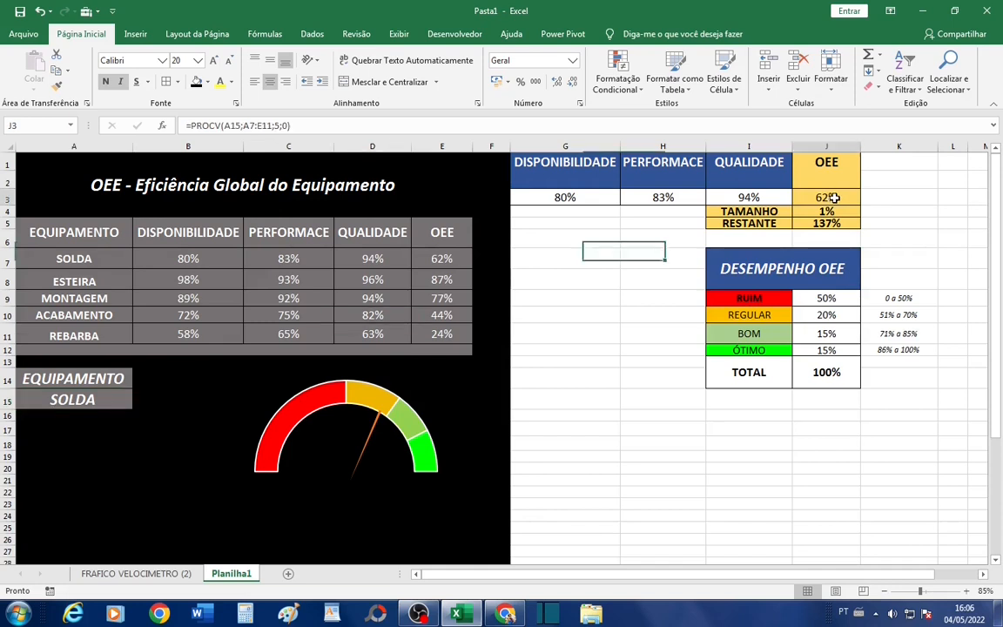
- Test the needle by switching the equipment selector to ESTEIRA, REBARBA and MONTAGEM, ending back on SOLDA
click(105, 398)
click(137, 402)
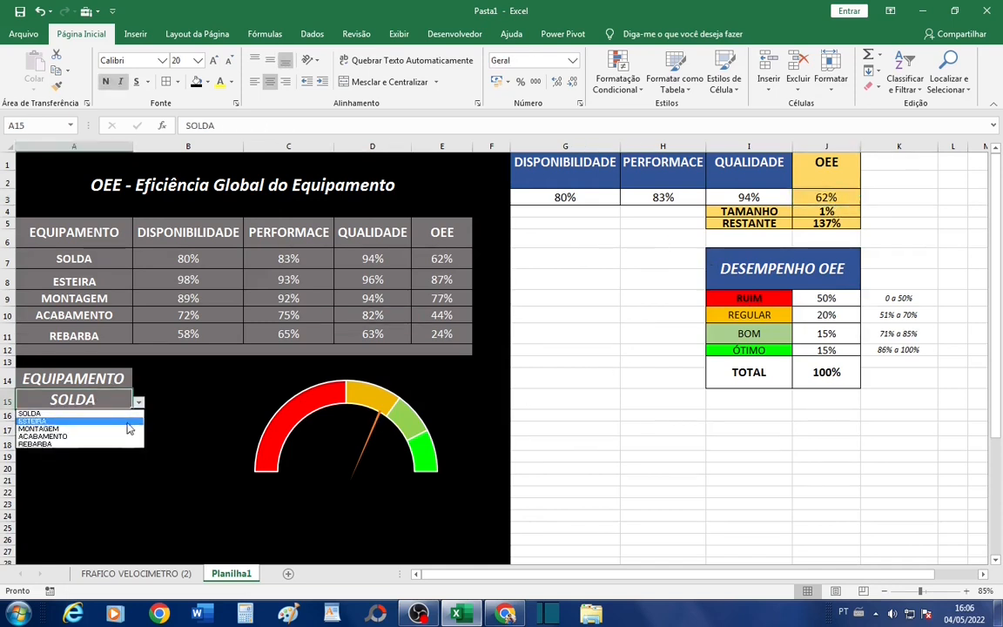
click(129, 422)
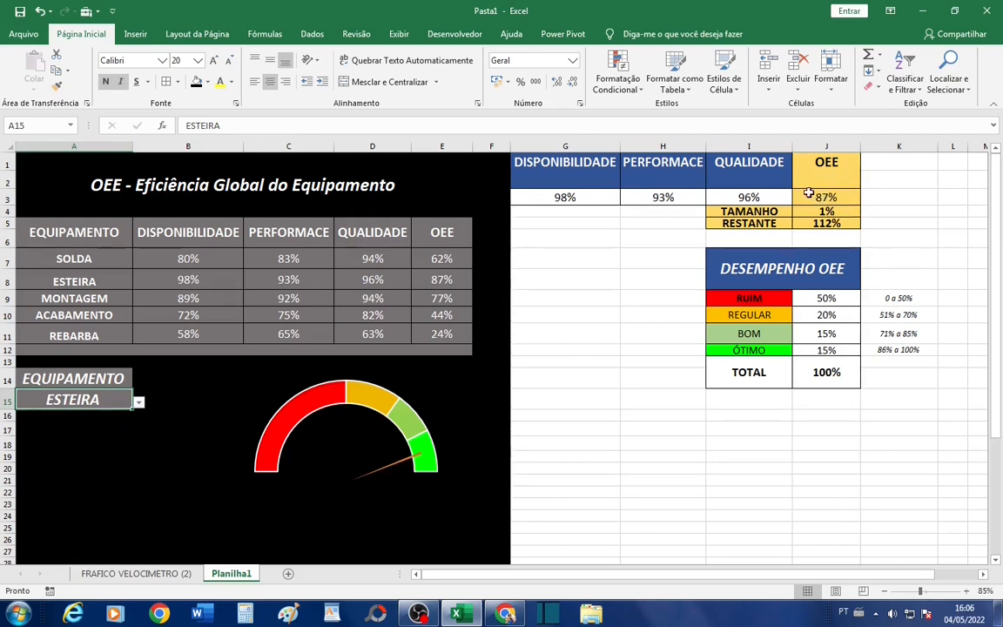
click(138, 402)
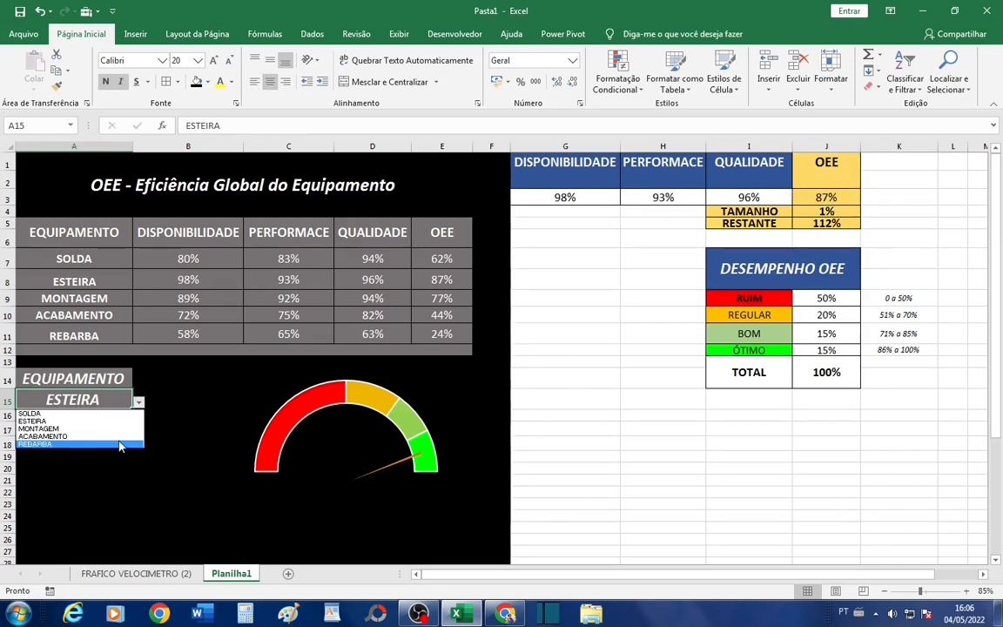
click(109, 445)
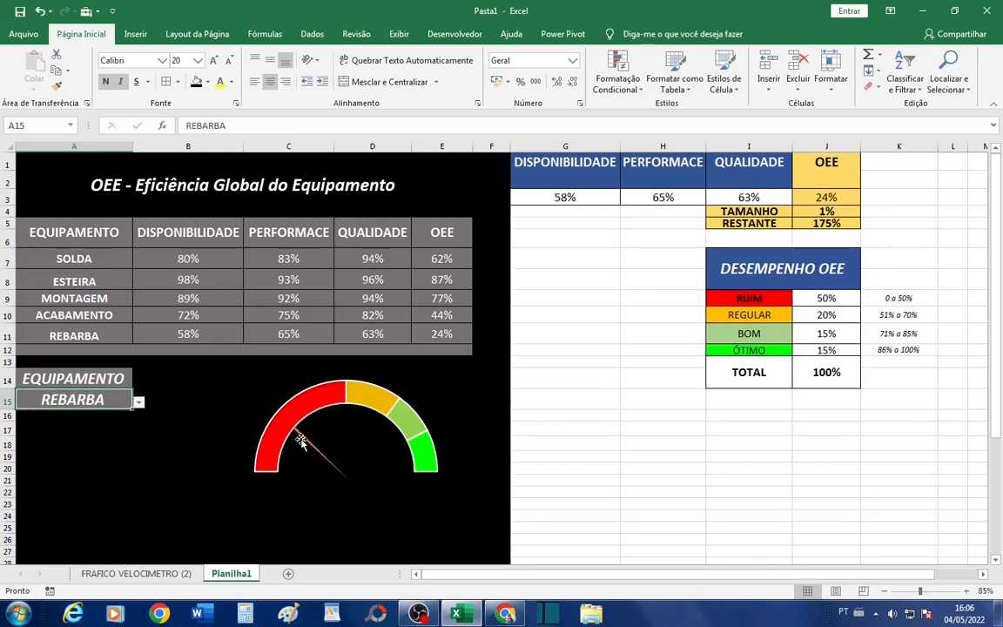
click(138, 402)
click(120, 425)
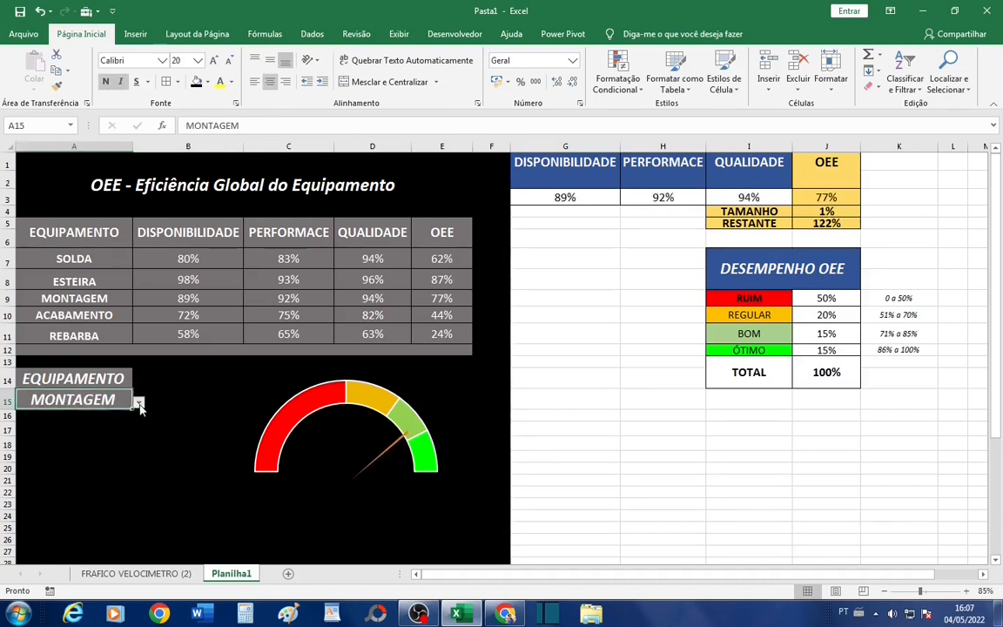
click(139, 403)
click(117, 415)
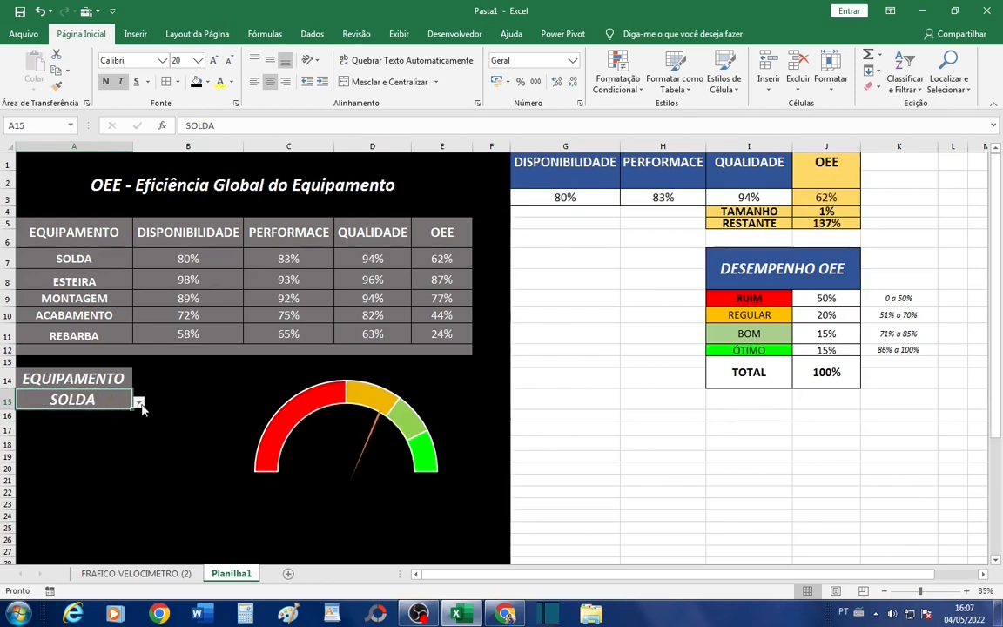
- Set the equipment selector to MONTAGEM and apply the second-largest light blue glow variation to the needle series
click(139, 403)
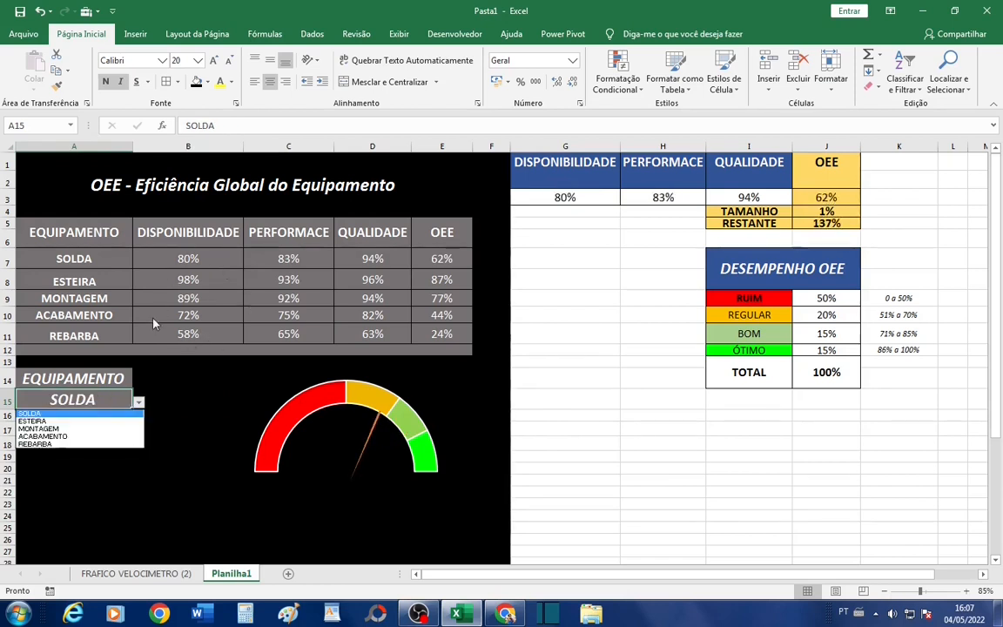
click(90, 421)
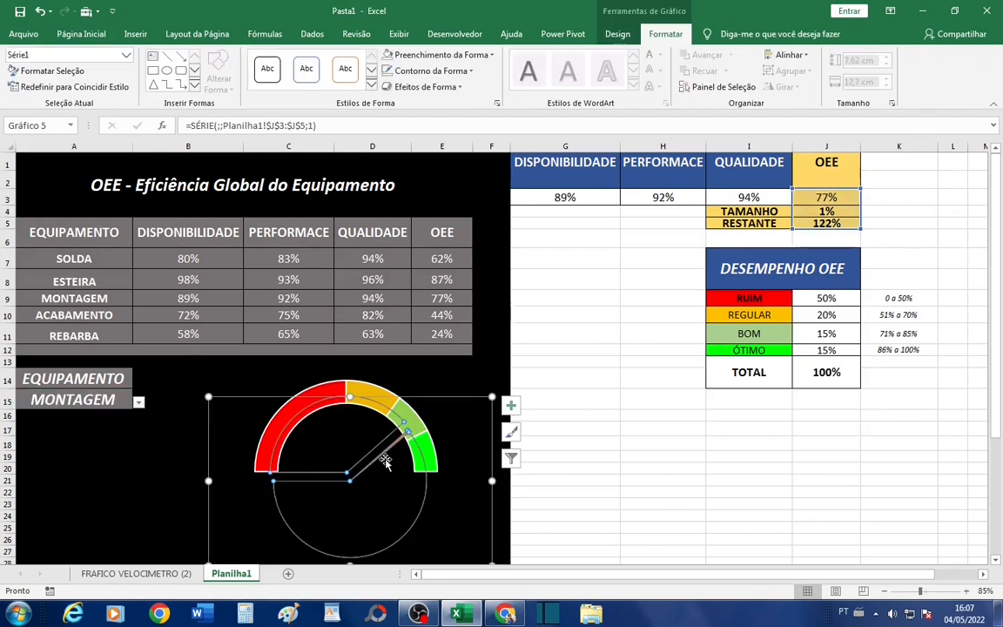
click(462, 88)
mouse_move(462, 213)
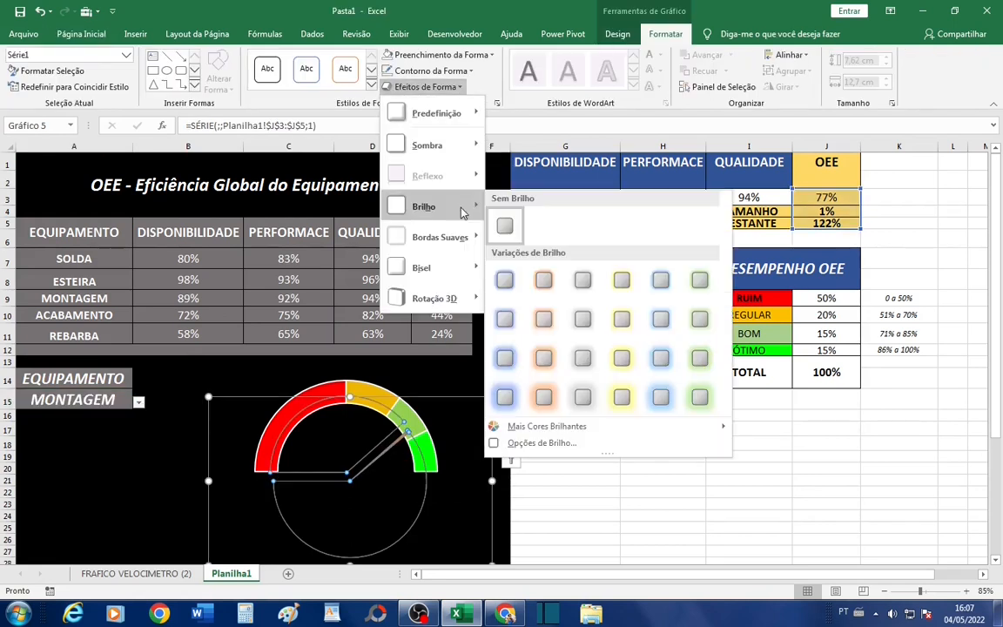
click(662, 359)
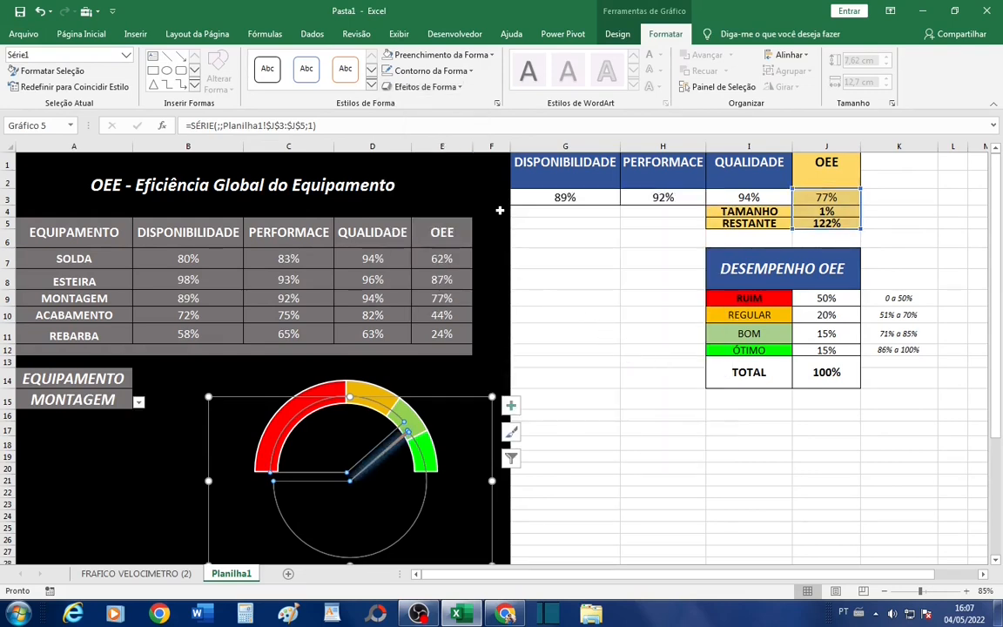
click(562, 360)
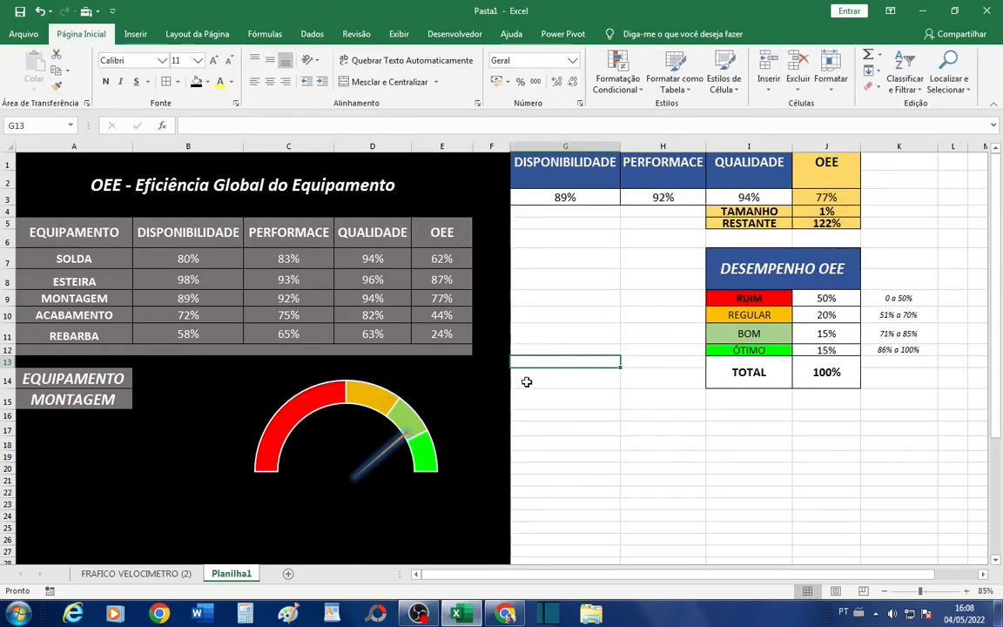
- Test the glowing needle by switching the equipment selector through ESTEIRA, MONTAGEM, REBARBA, ESTEIRA and SOLDA
click(120, 406)
click(138, 403)
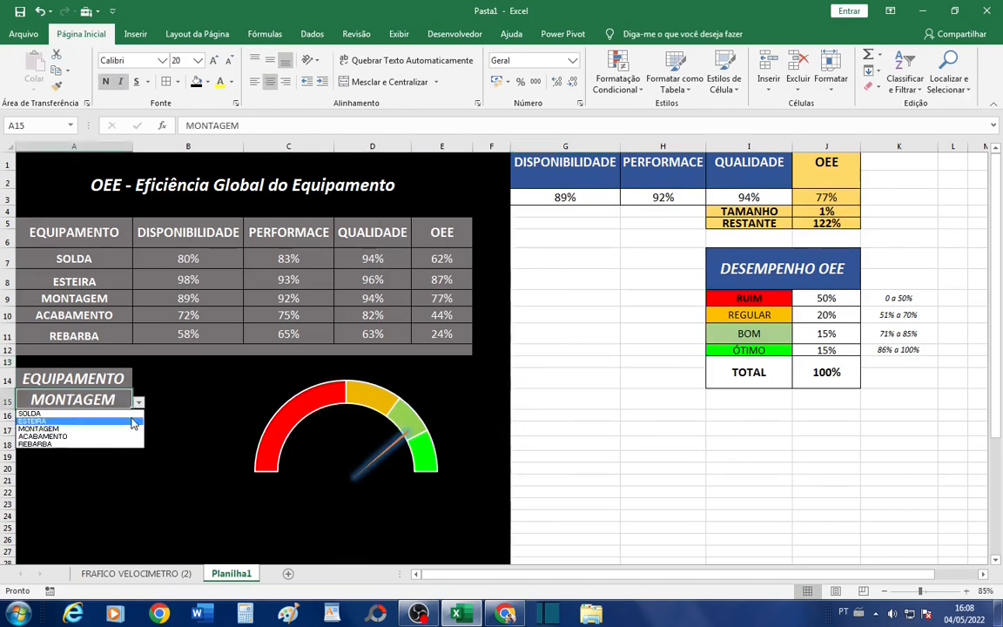
click(133, 423)
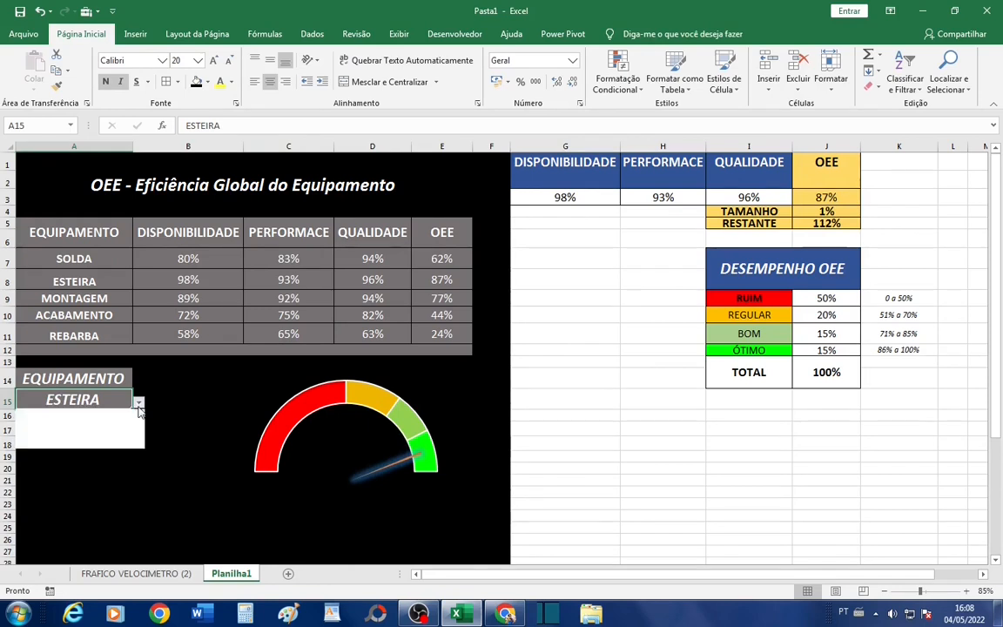
click(139, 403)
click(121, 430)
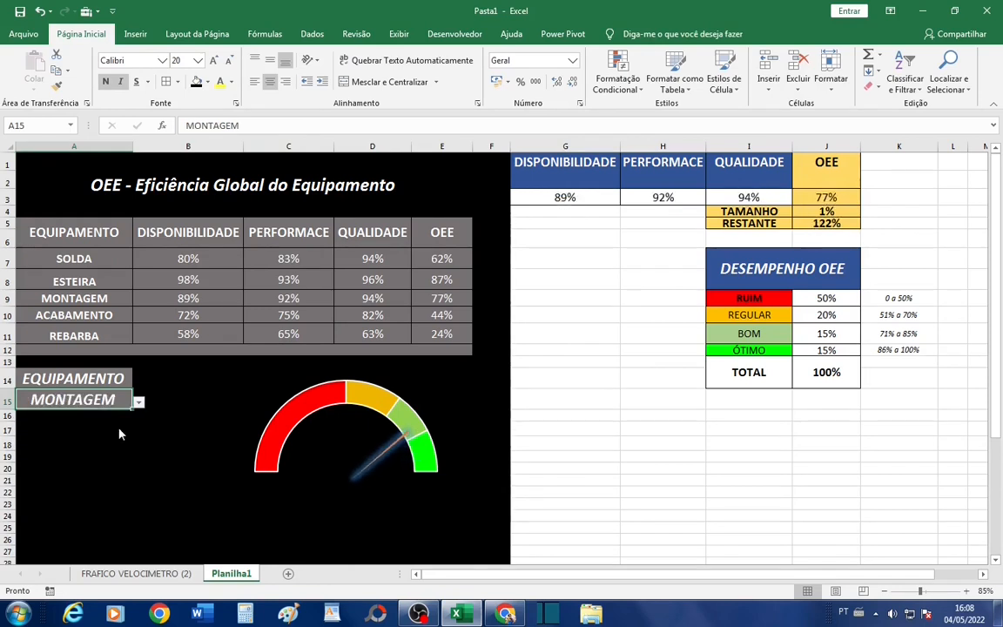
click(138, 402)
click(121, 444)
click(139, 402)
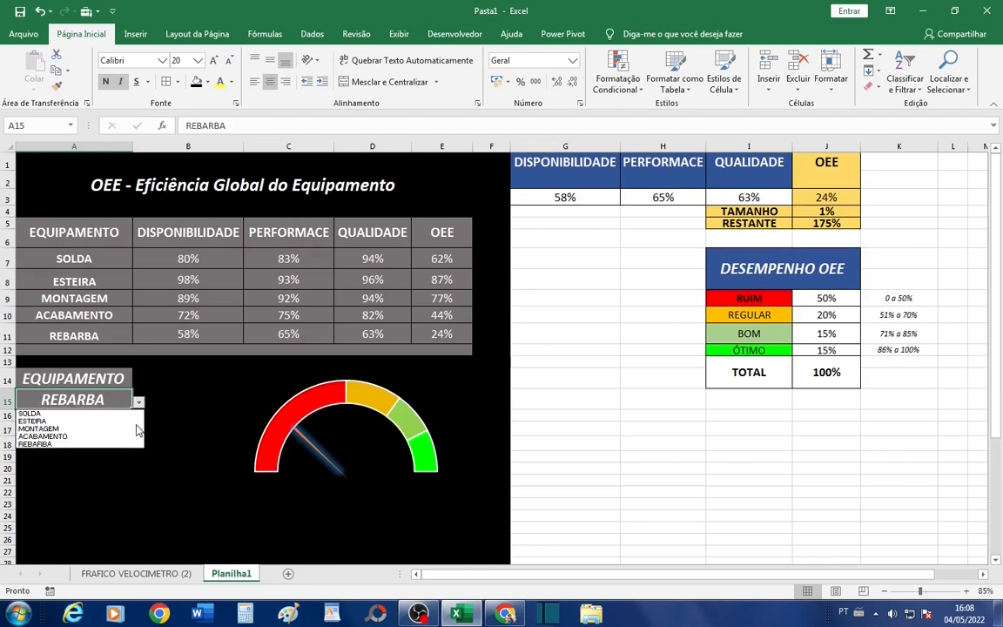
click(52, 418)
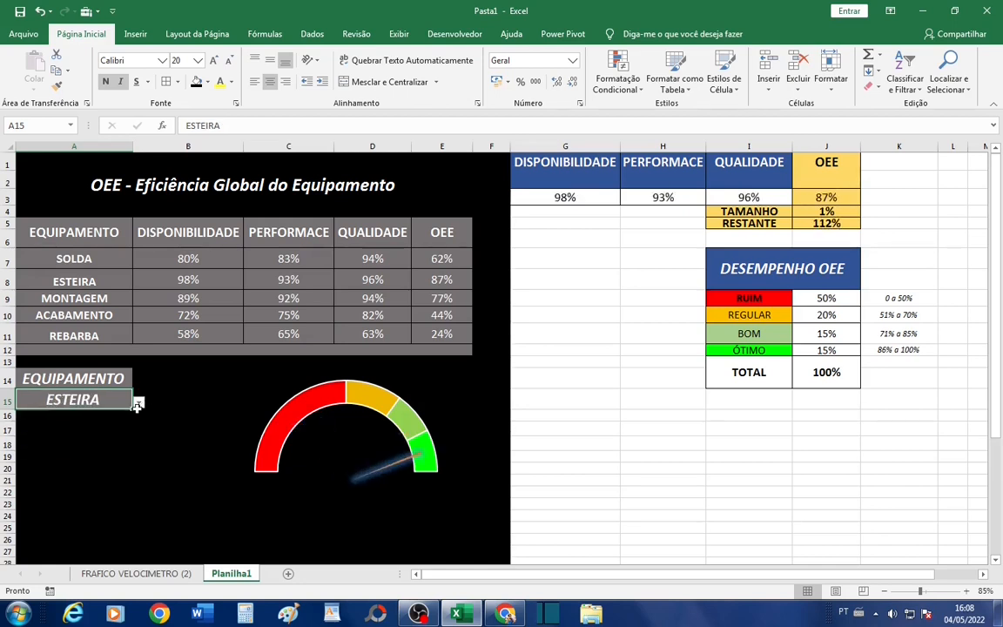
click(138, 401)
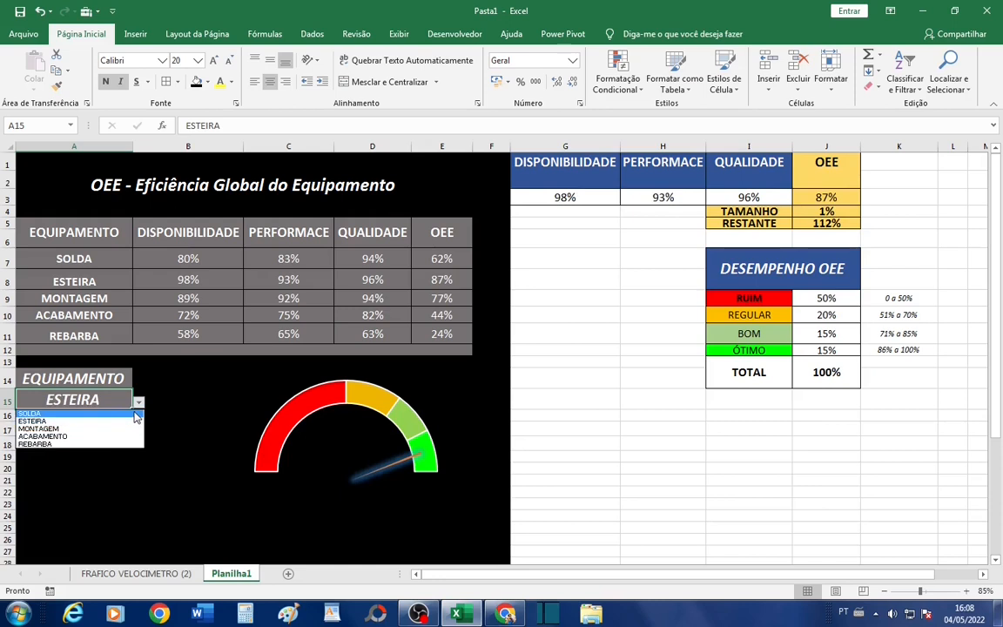
click(135, 413)
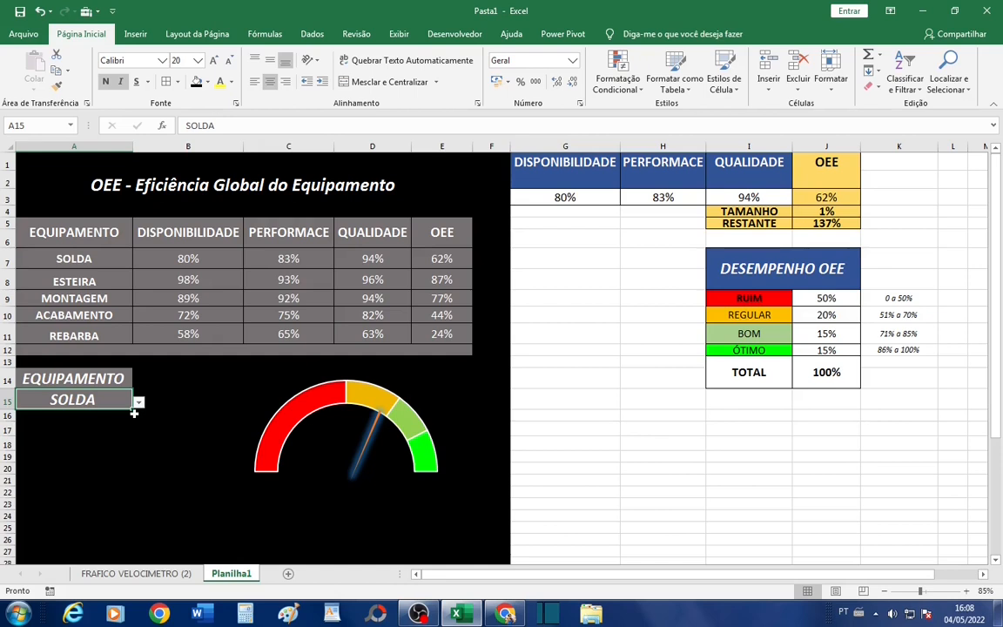
click(139, 403)
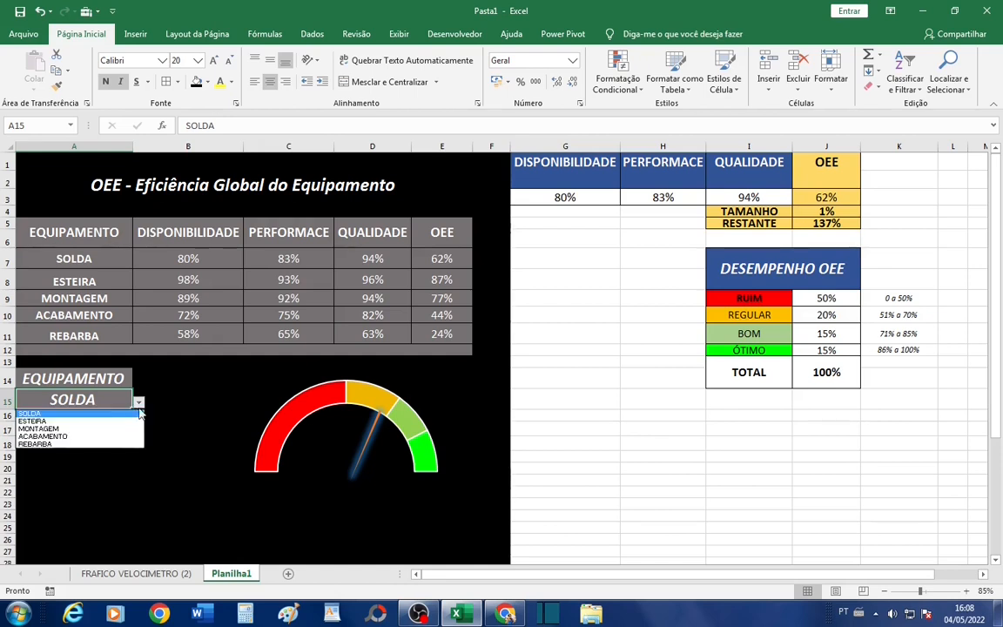